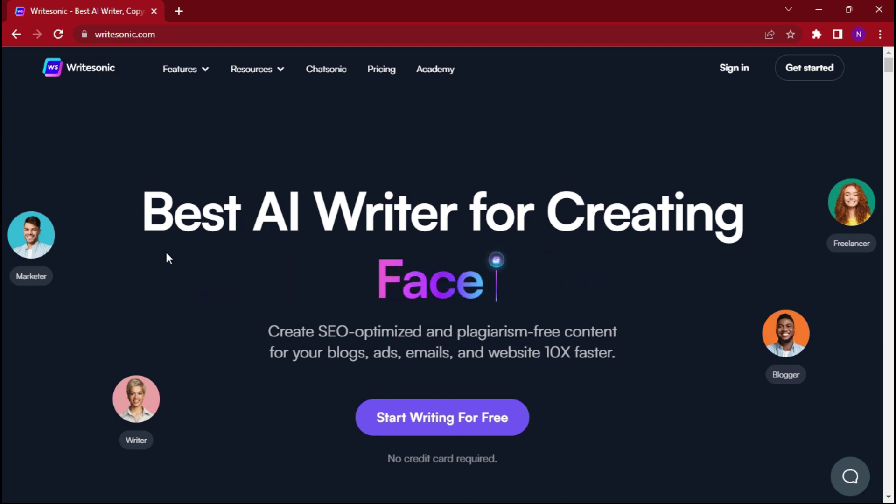
# Review the features offered on the Writesonic home page and enlarge the page.
pyautogui.click(206, 76)
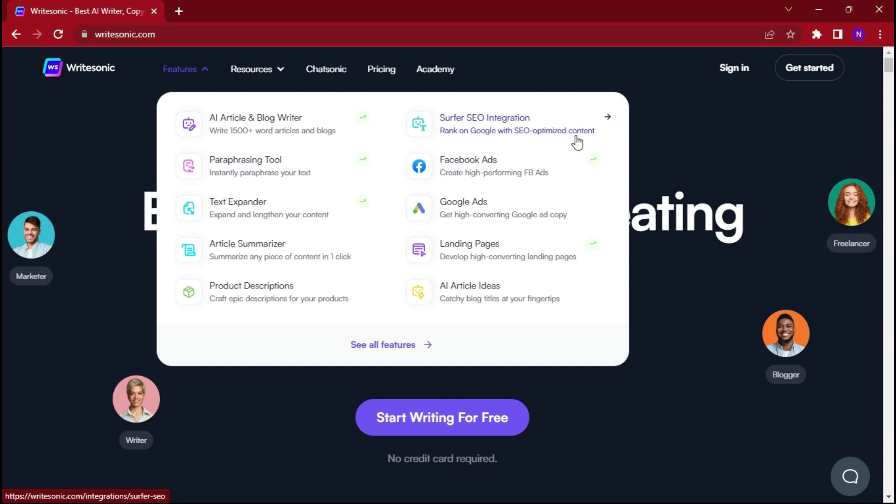
pyautogui.hotkey('ctrl', '+')
pyautogui.hotkey('ctrl', '+')
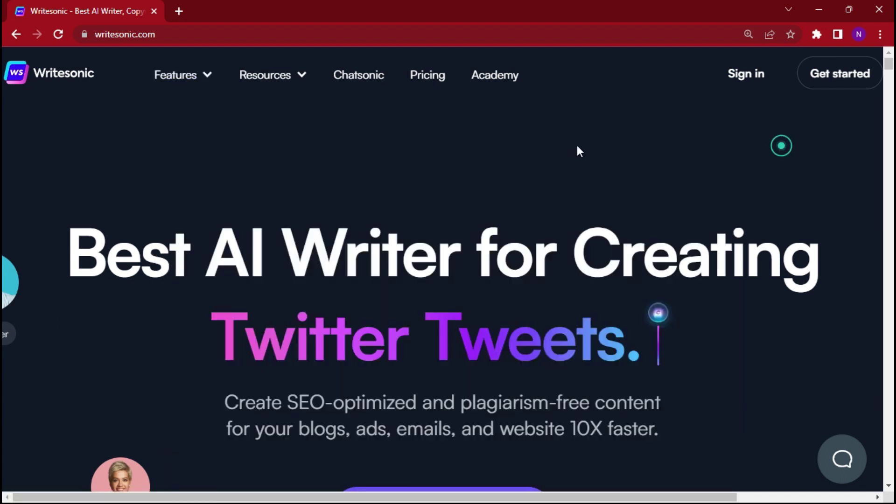
# Open the Writesonic Blog from the site's resources and look over its topic tags and latest articles.
pyautogui.click(303, 76)
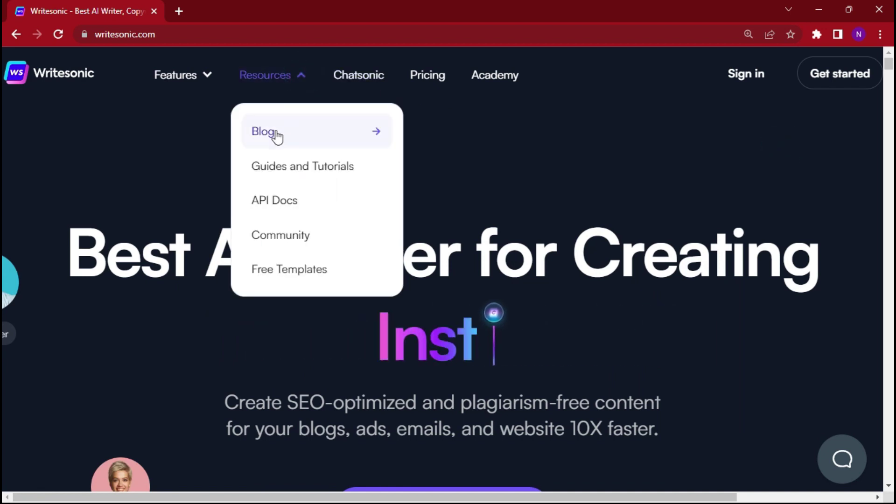
pyautogui.click(379, 132)
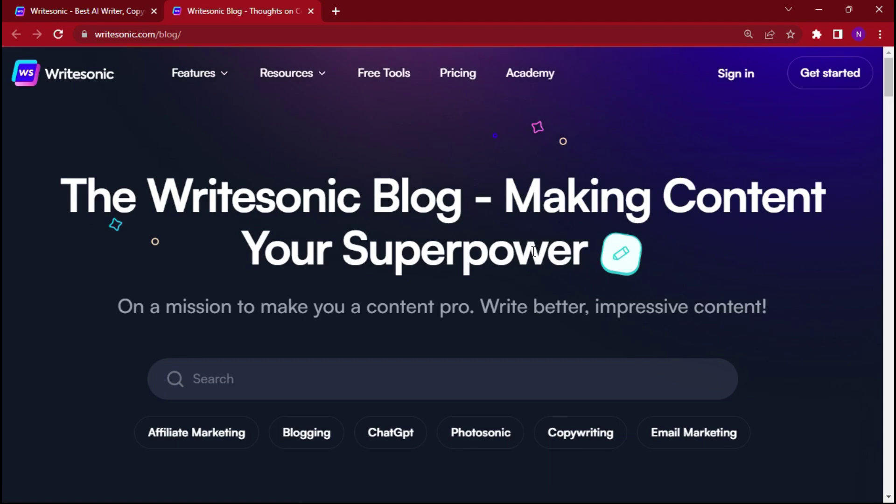
pyautogui.scroll(-4, 533, 252)
pyautogui.scroll(1, 175, 183)
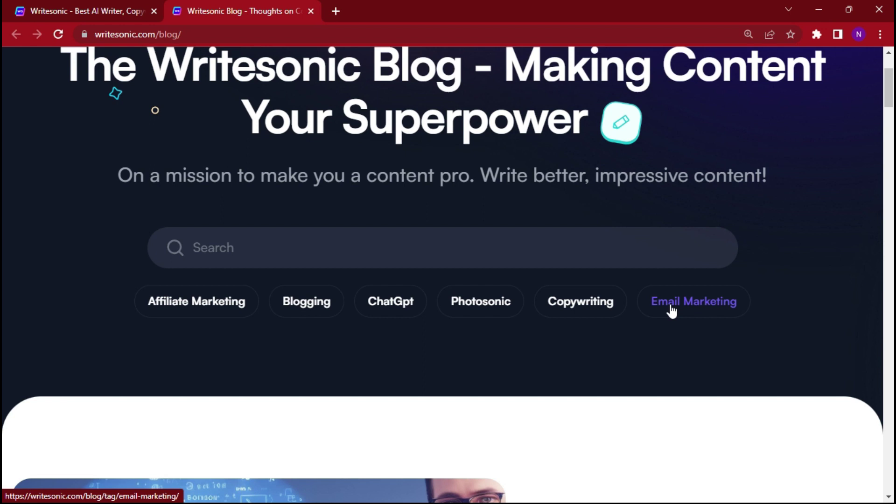
pyautogui.scroll(-5, 667, 304)
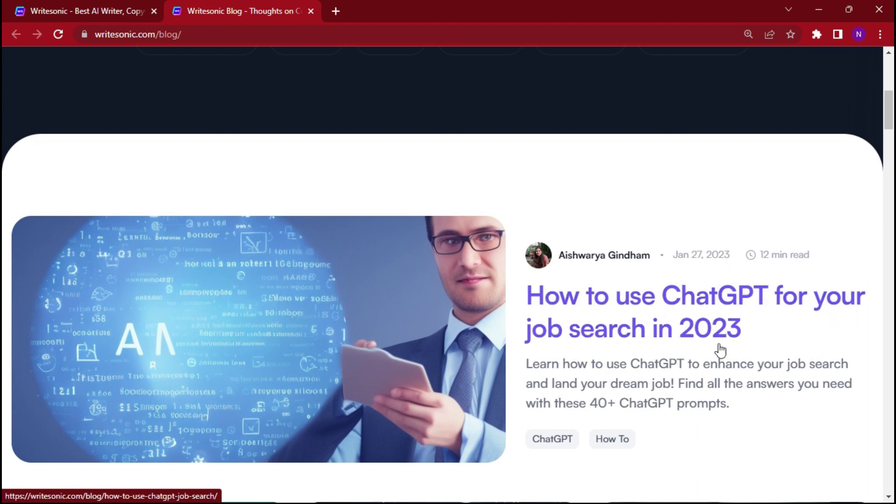
pyautogui.scroll(-6, 660, 316)
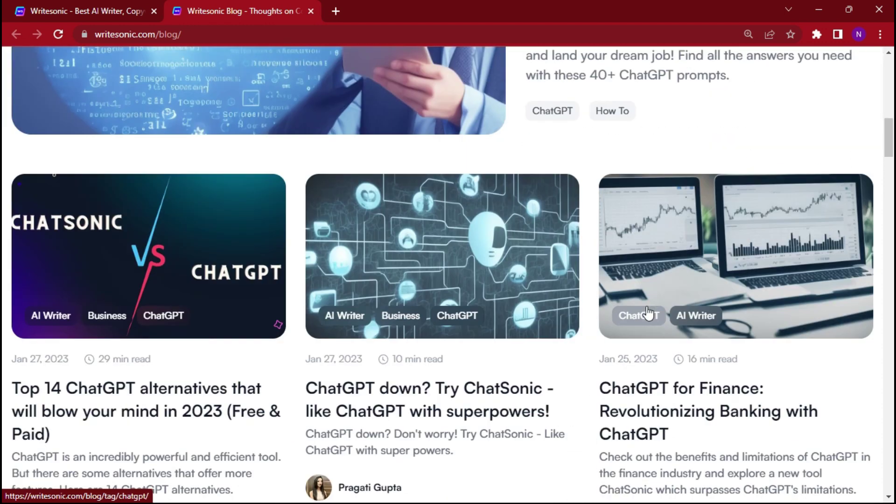
pyautogui.scroll(-1, 719, 326)
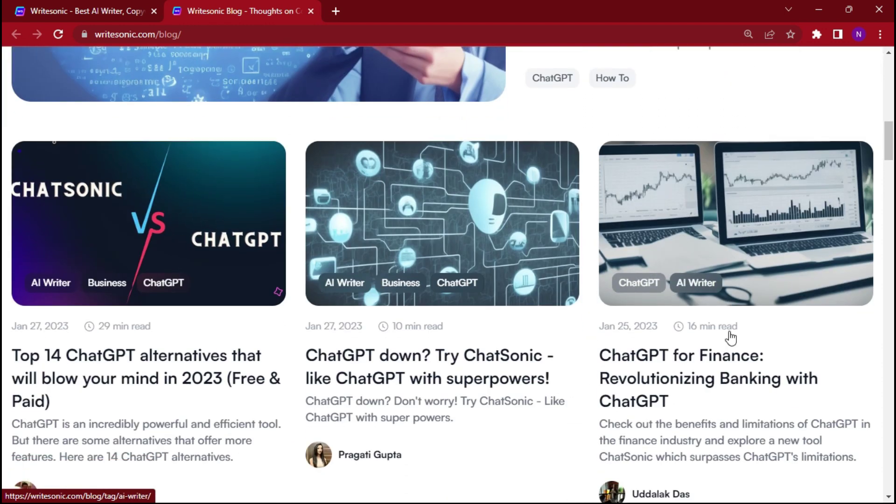
# Examine the blog's trending posts, newsletter subscription topics, AI writing tutorials and free AI writing tools.
pyautogui.scroll(-10, 732, 335)
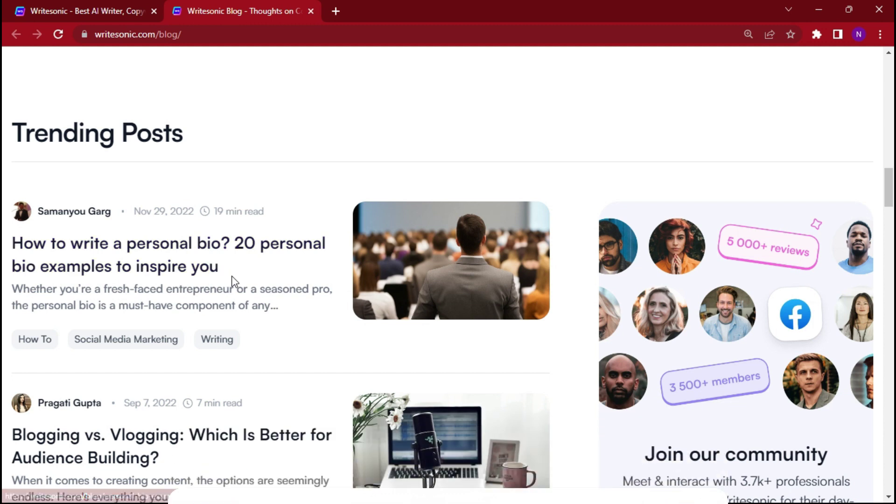
pyautogui.scroll(-15, 232, 276)
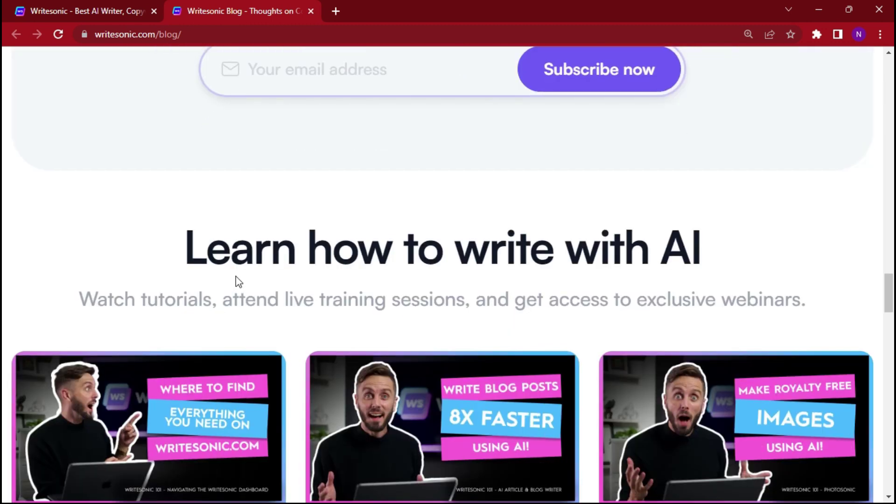
pyautogui.scroll(5, 237, 282)
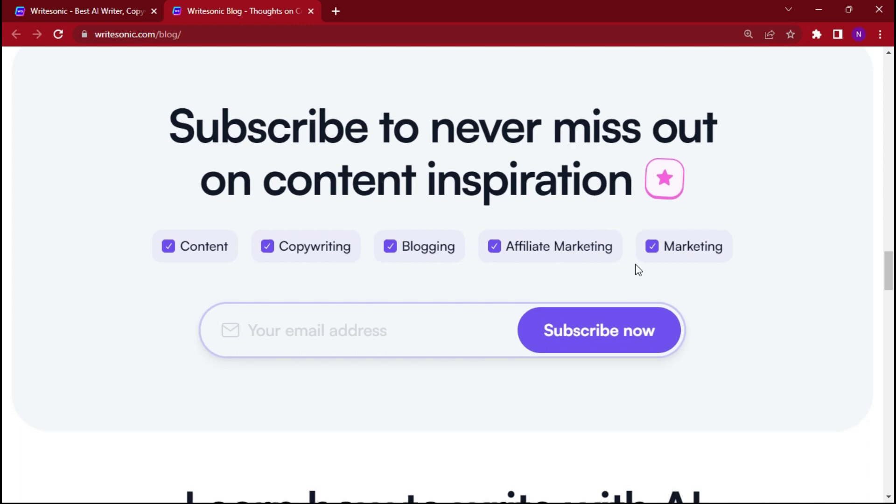
pyautogui.scroll(-5, 636, 267)
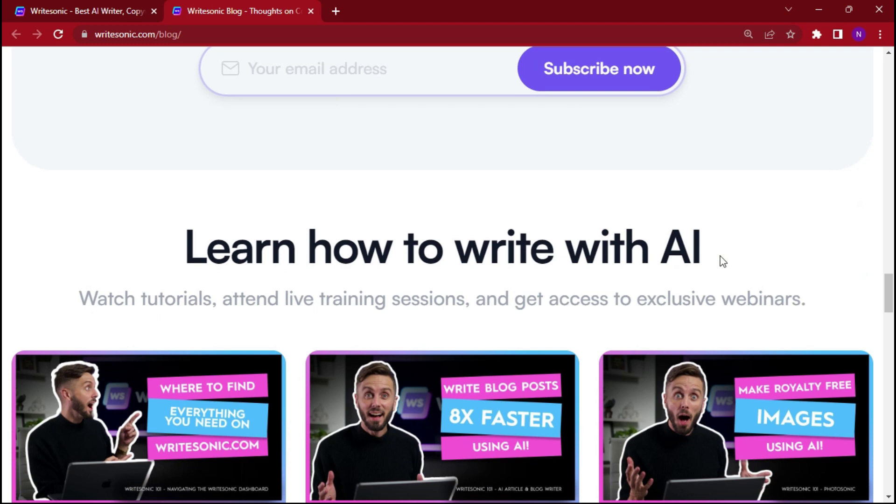
pyautogui.scroll(-4, 720, 260)
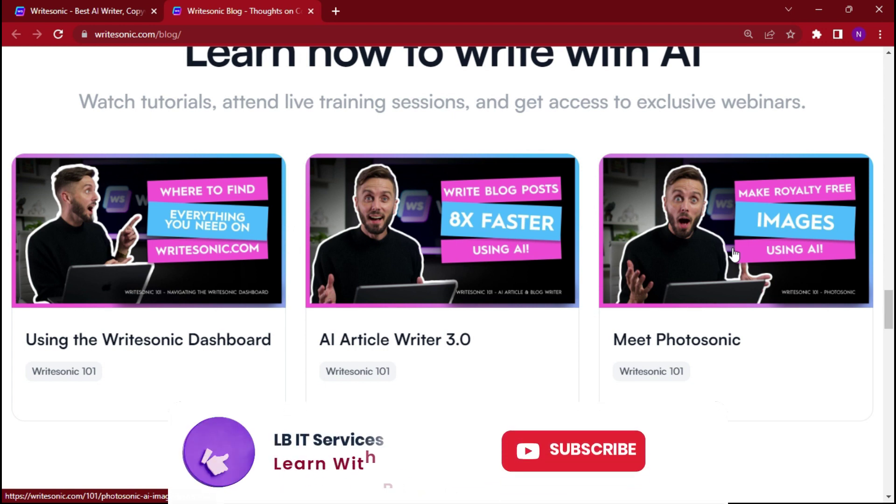
pyautogui.scroll(-8, 736, 274)
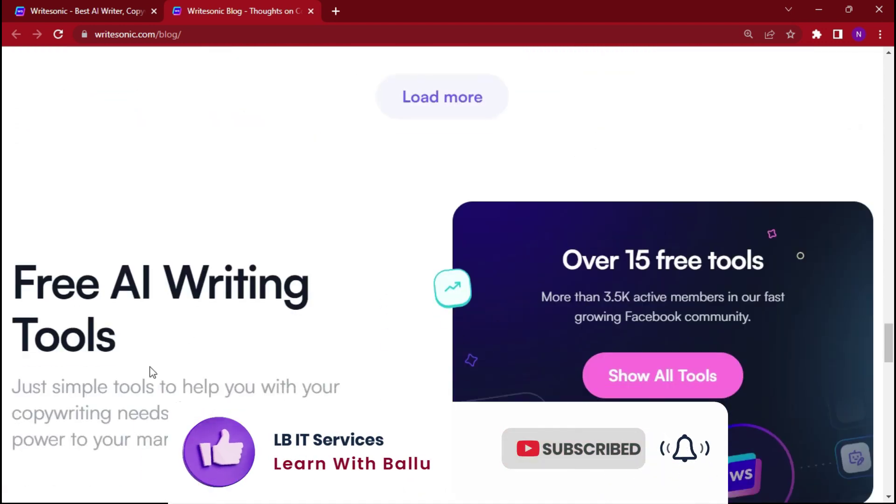
pyautogui.scroll(-1, 488, 306)
pyautogui.scroll(-3, 489, 307)
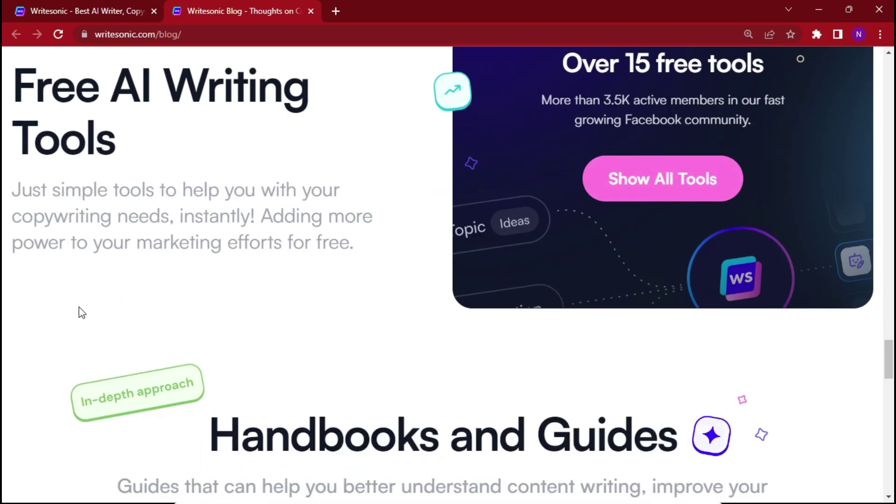
# Examine the blog's handbooks and guides, the getting-started offer, the footer links and the affiliate program.
pyautogui.scroll(-5, 473, 338)
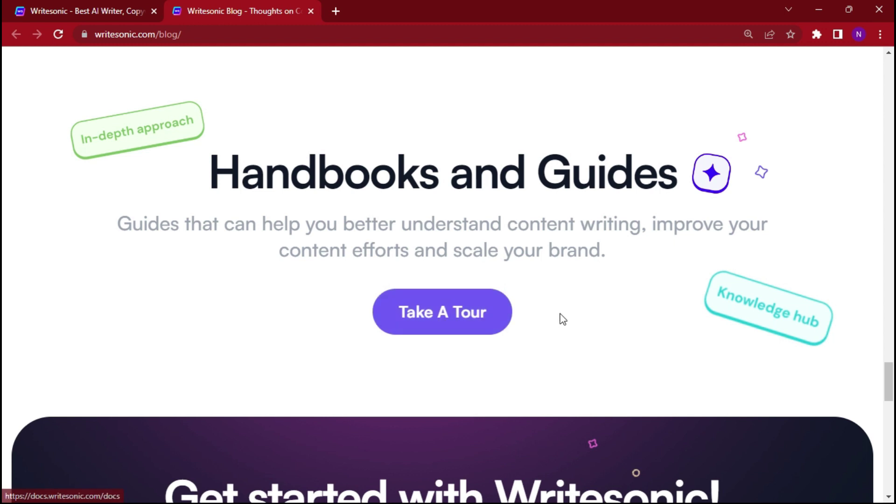
pyautogui.scroll(-3, 569, 319)
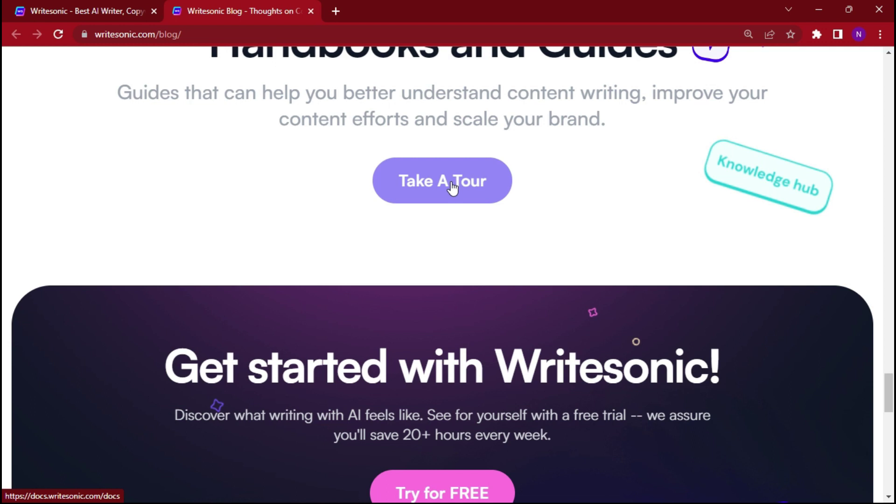
pyautogui.scroll(-3, 452, 186)
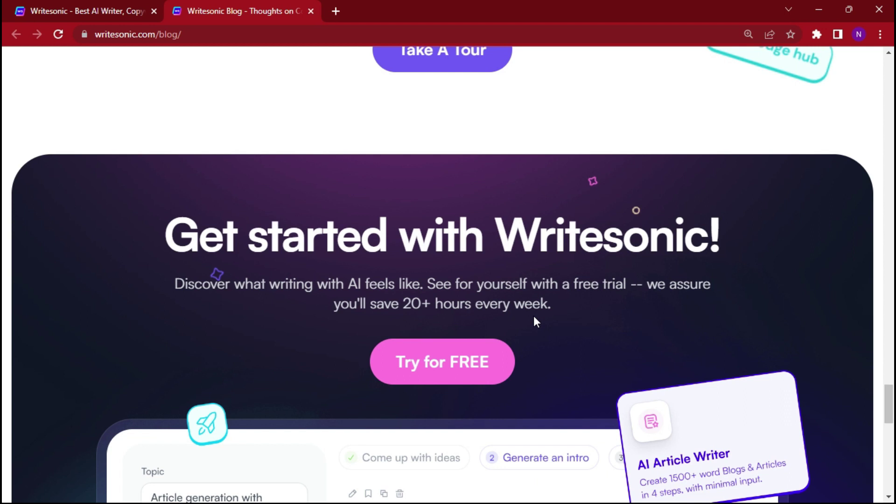
pyautogui.scroll(-6, 535, 321)
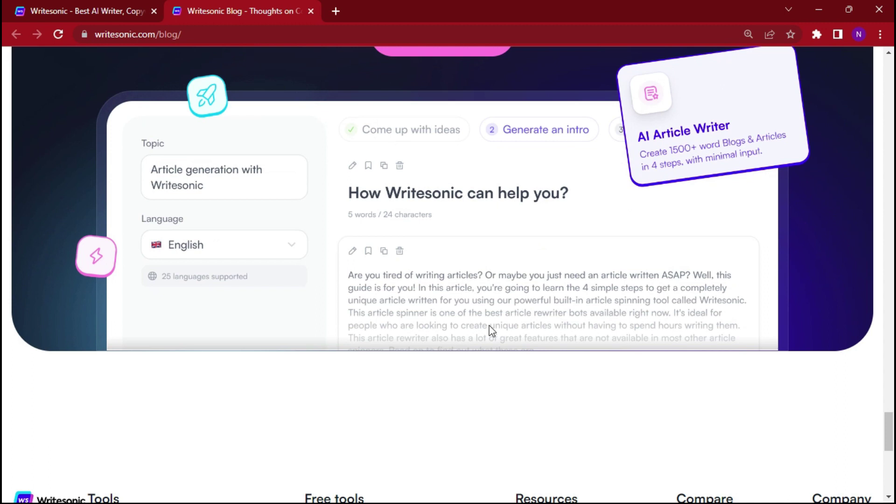
pyautogui.scroll(-2, 495, 327)
pyautogui.scroll(-5, 494, 318)
pyautogui.scroll(1, 494, 317)
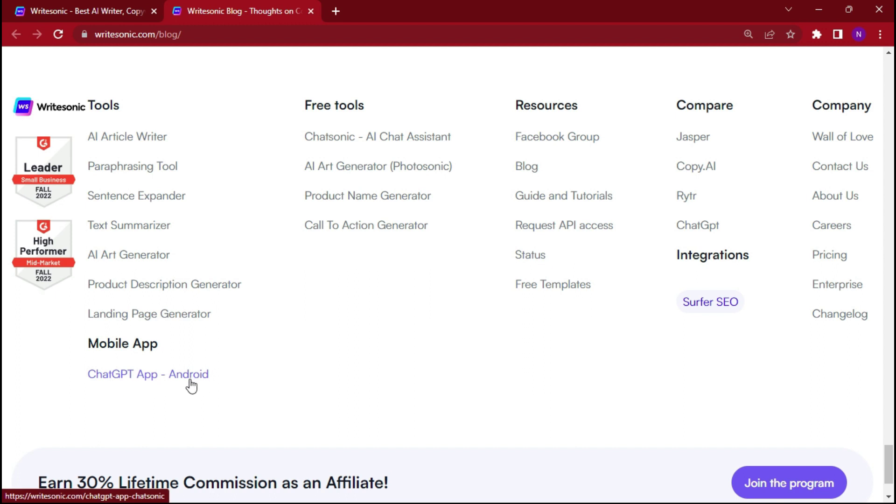
pyautogui.scroll(-1, 352, 348)
pyautogui.scroll(-2, 352, 348)
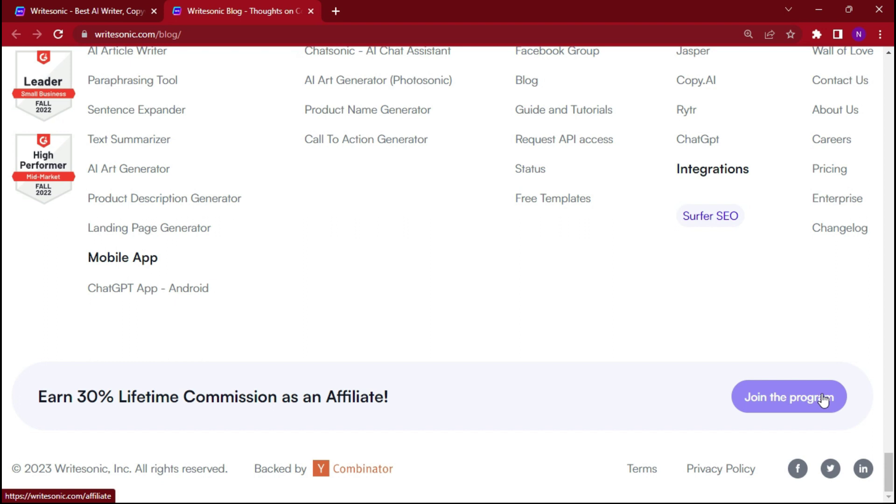
# Return to the Writesonic home page, open the API Docs and examine the introduction and the list of API endpoints.
pyautogui.scroll(20, 554, 347)
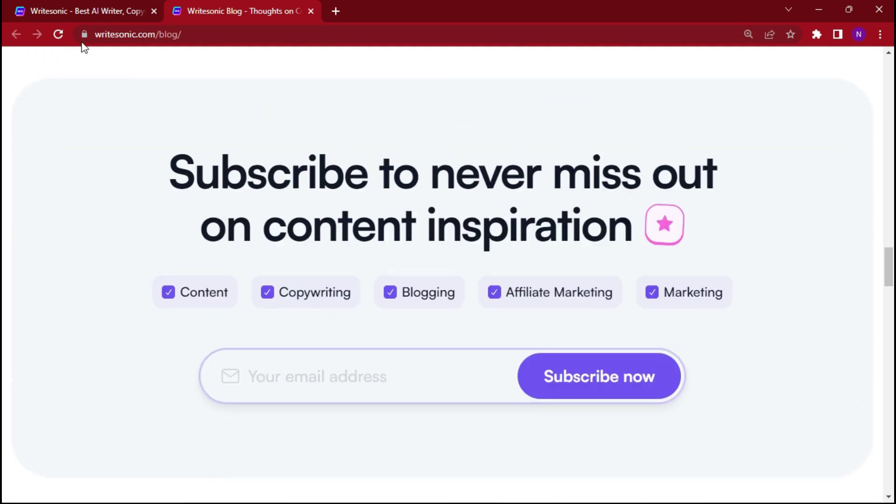
pyautogui.click(84, 11)
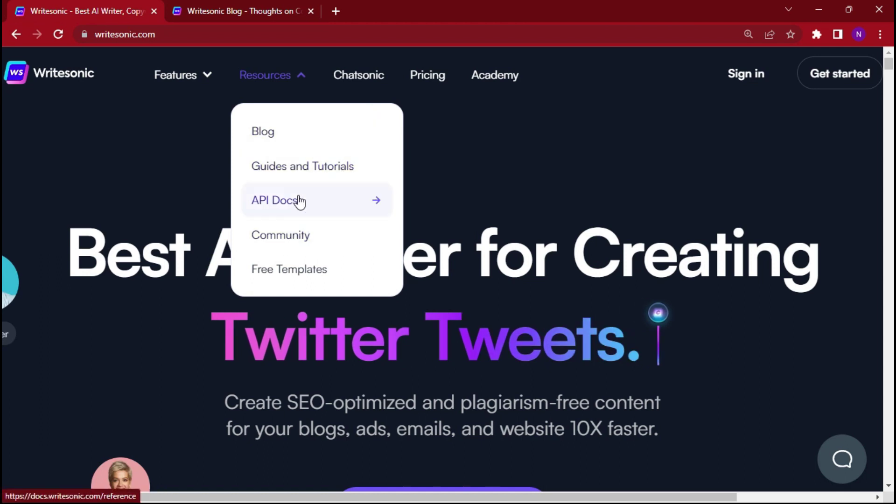
pyautogui.click(376, 201)
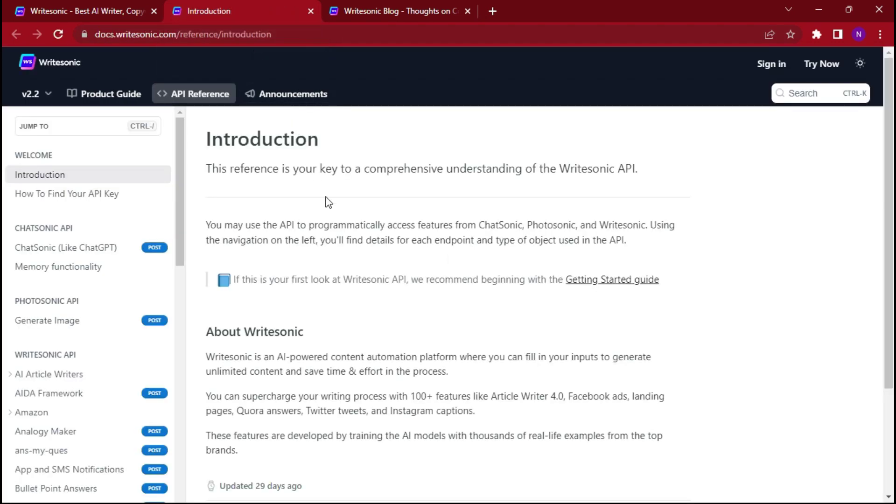
pyautogui.scroll(-2, 331, 232)
pyautogui.scroll(-1, 331, 232)
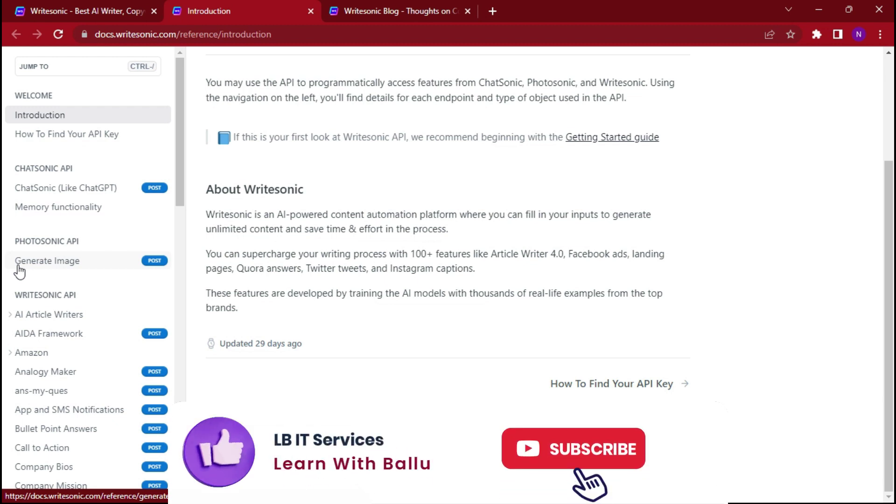
pyautogui.scroll(-3, 47, 353)
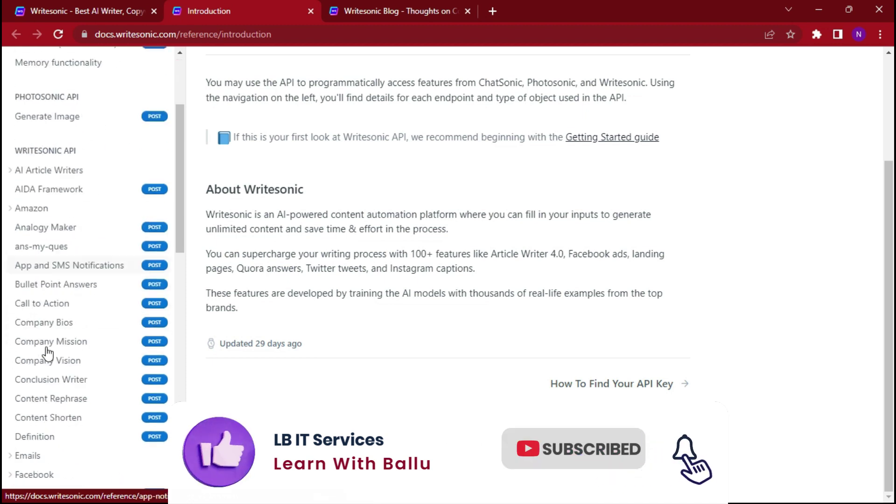
pyautogui.scroll(-1, 48, 355)
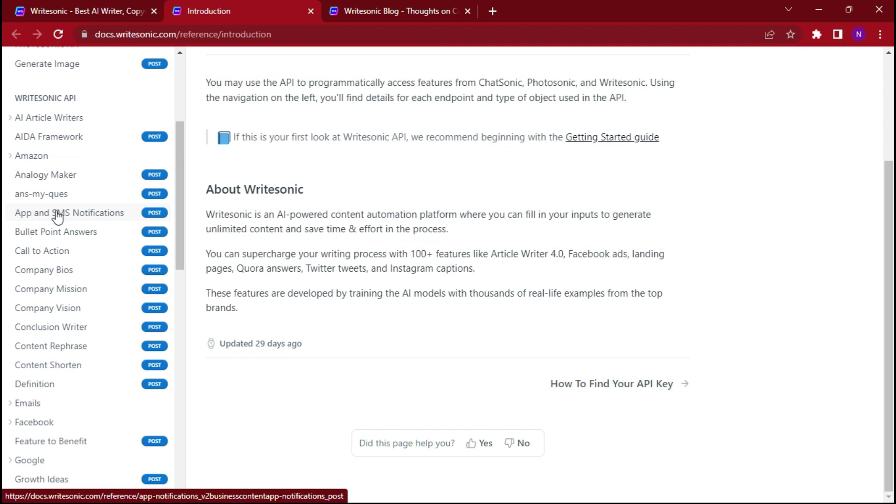
pyautogui.scroll(-13, 57, 216)
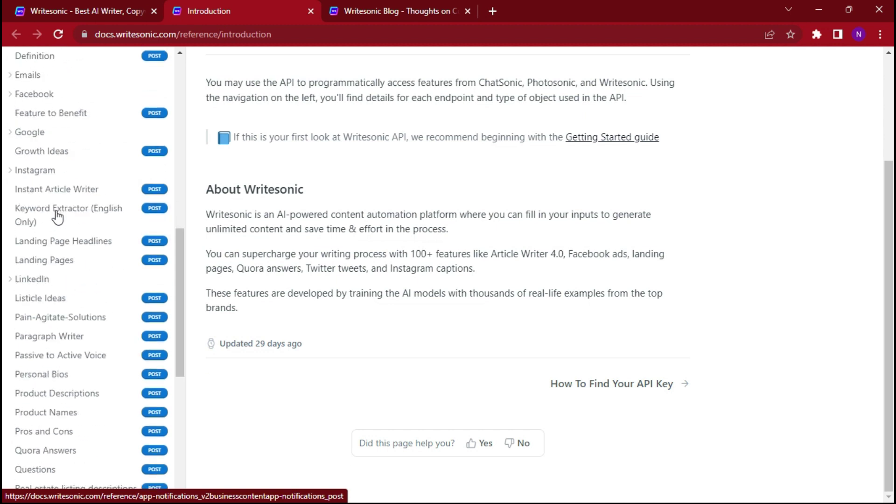
pyautogui.scroll(-1, 57, 217)
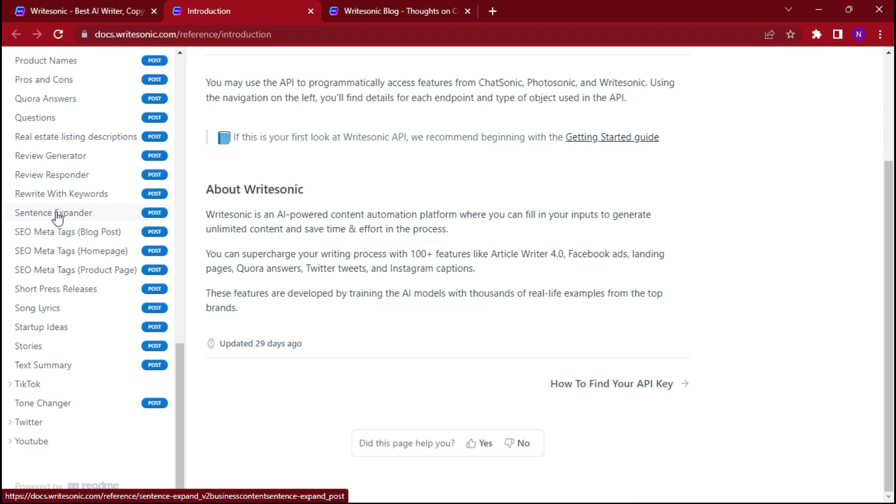
pyautogui.scroll(3, 236, 254)
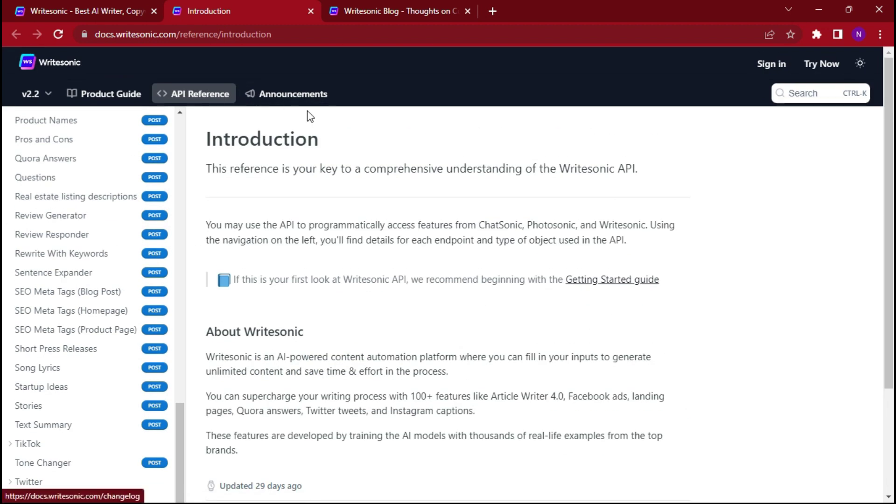
# Open the Writesonic Community Facebook group from the home page's resources and review its group details and activity.
pyautogui.click(107, 1)
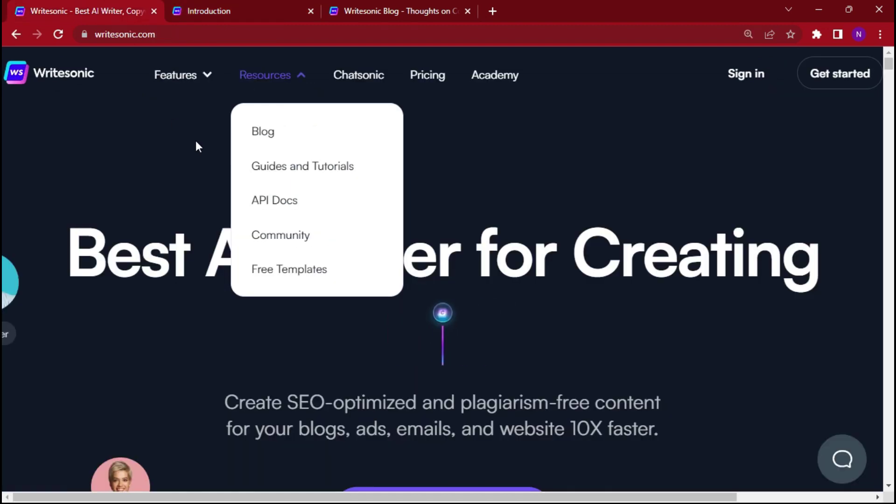
pyautogui.click(377, 236)
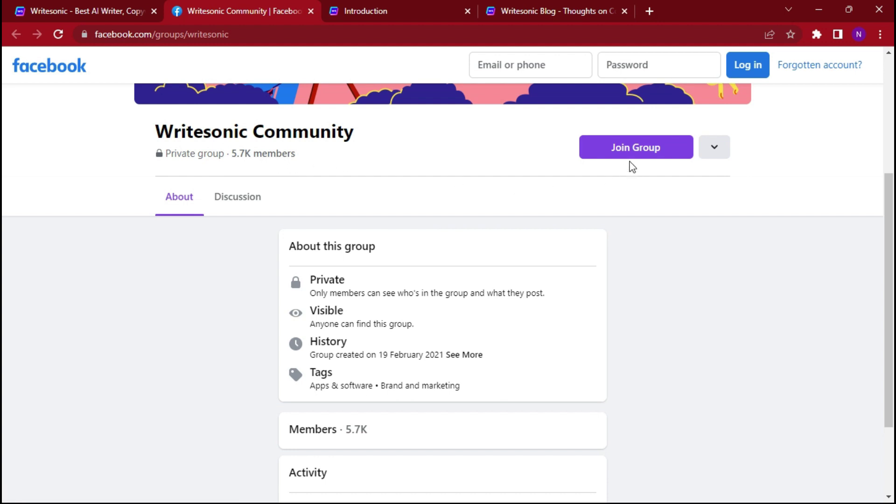
pyautogui.scroll(-3, 520, 364)
pyautogui.scroll(6, 398, 272)
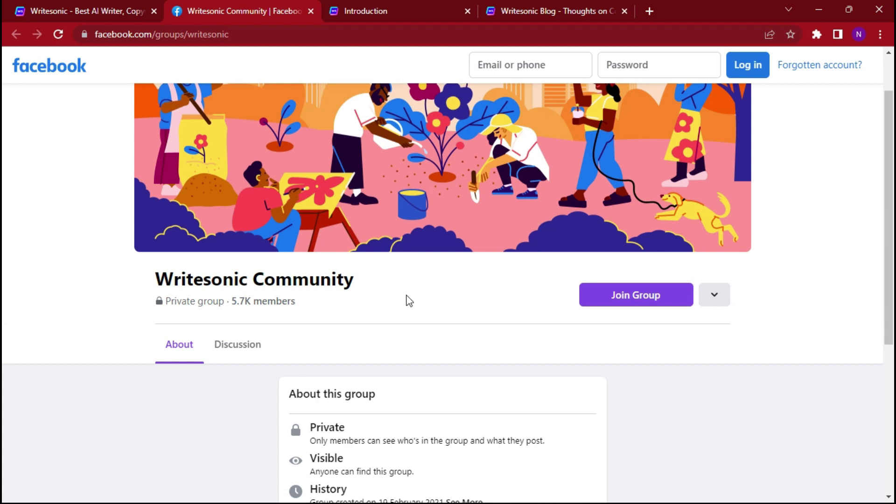
pyautogui.scroll(-5, 405, 298)
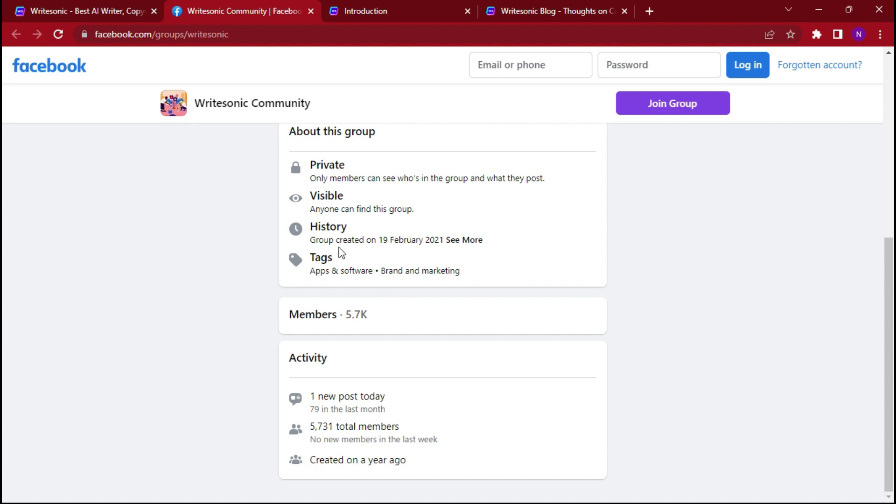
pyautogui.scroll(7, 340, 252)
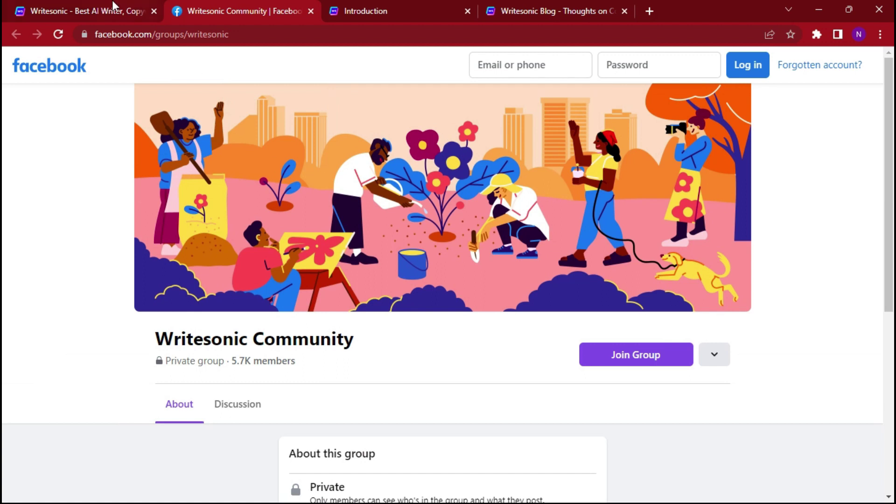
# Open the Free Templates page from the Writesonic home page's resources and examine its copywriting tools and template categories.
pyautogui.click(90, 6)
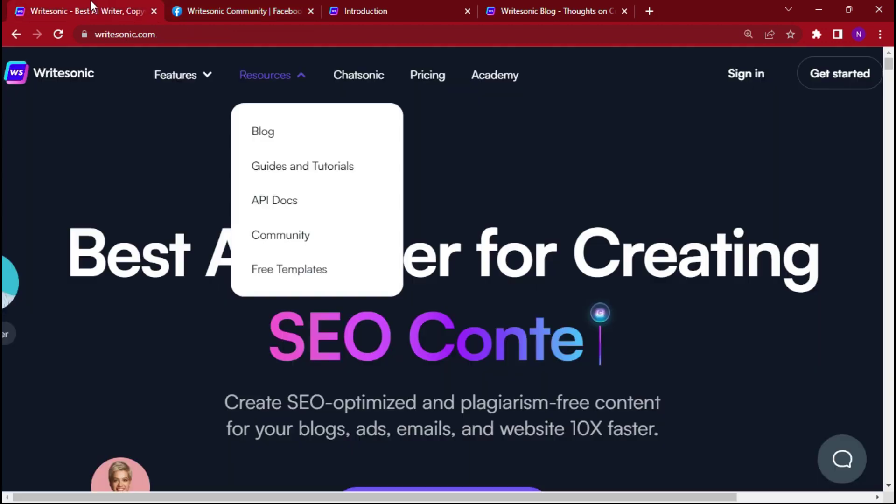
pyautogui.click(279, 271)
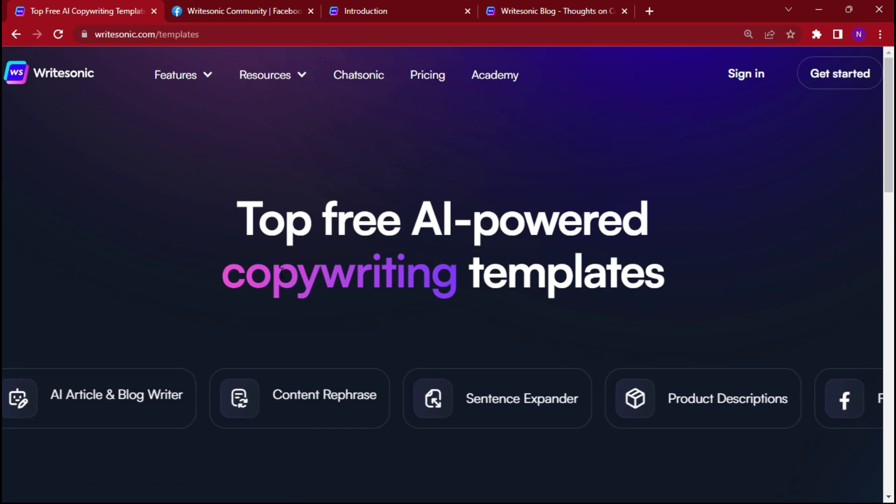
pyautogui.scroll(-4, 394, 285)
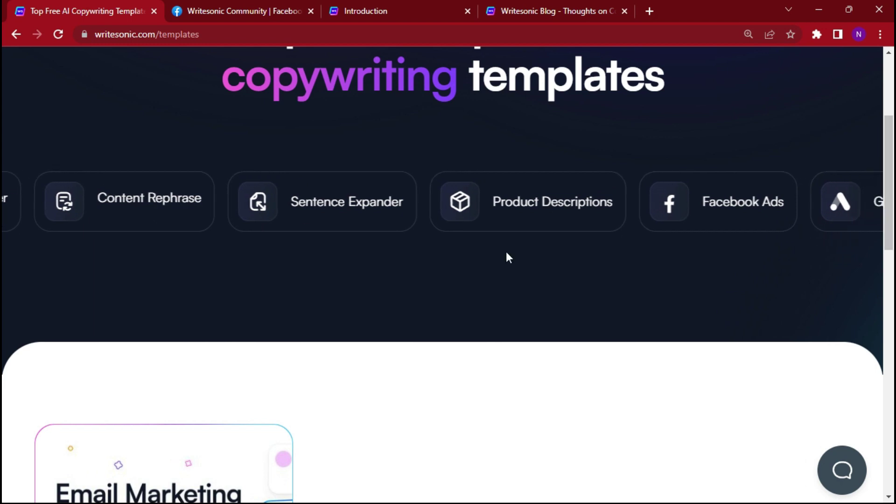
pyautogui.scroll(-5, 506, 256)
pyautogui.scroll(-5, 352, 274)
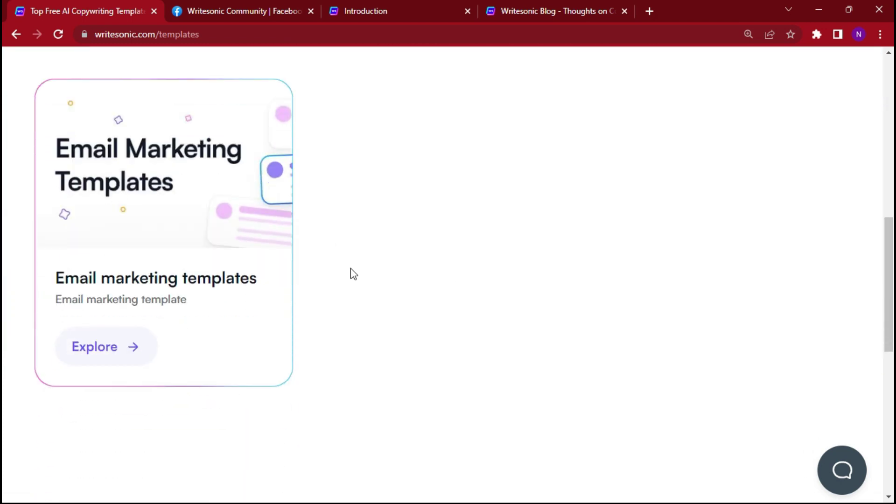
pyautogui.scroll(4, 354, 275)
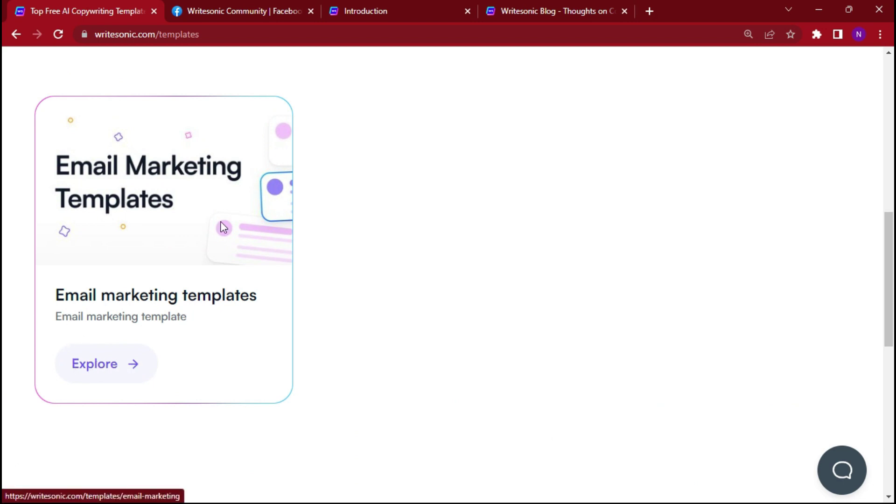
pyautogui.scroll(8, 254, 219)
pyautogui.scroll(-3, 272, 166)
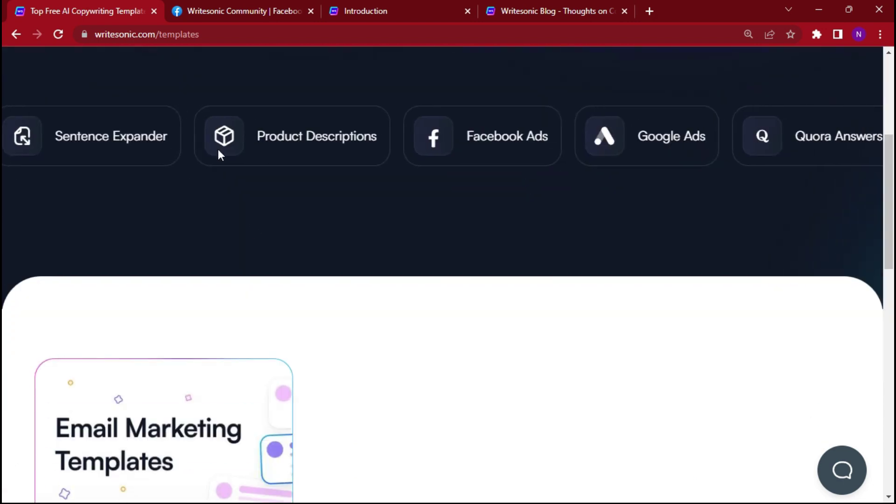
pyautogui.scroll(-5, 299, 186)
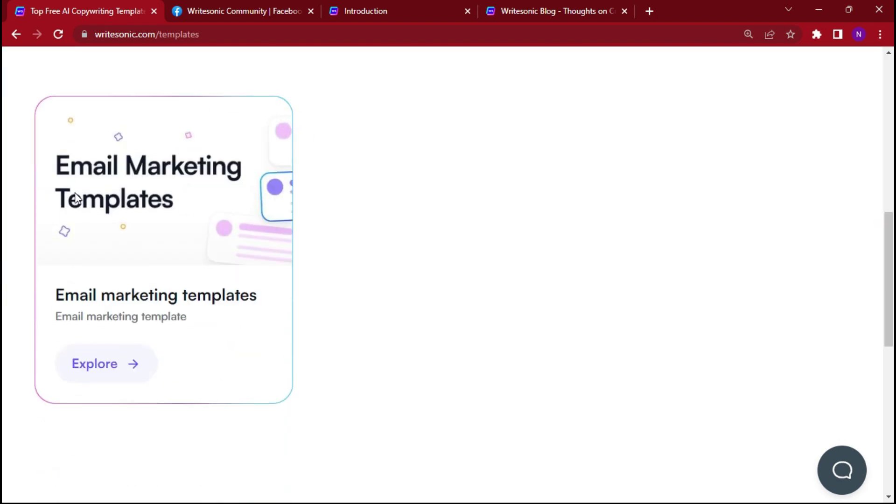
# Open the email marketing templates collection and review the SaaS and Ecommerce template sets.
pyautogui.click(101, 366)
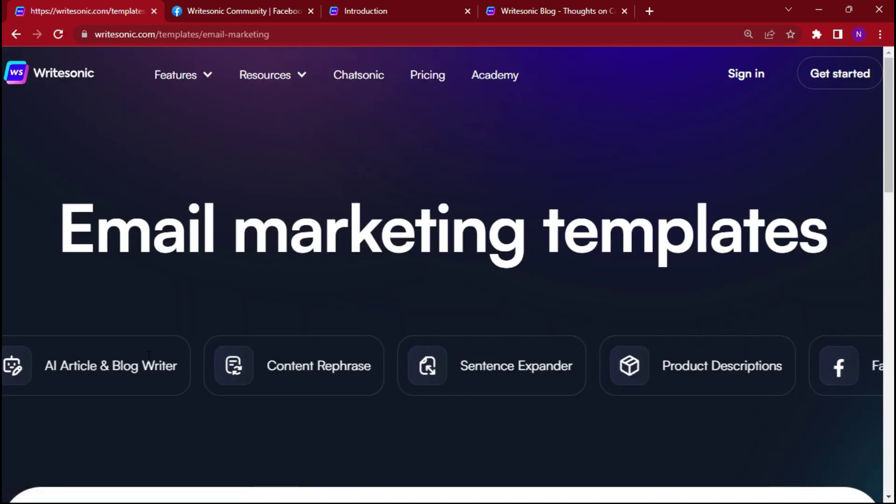
pyautogui.scroll(-8, 408, 280)
pyautogui.scroll(-3, 409, 283)
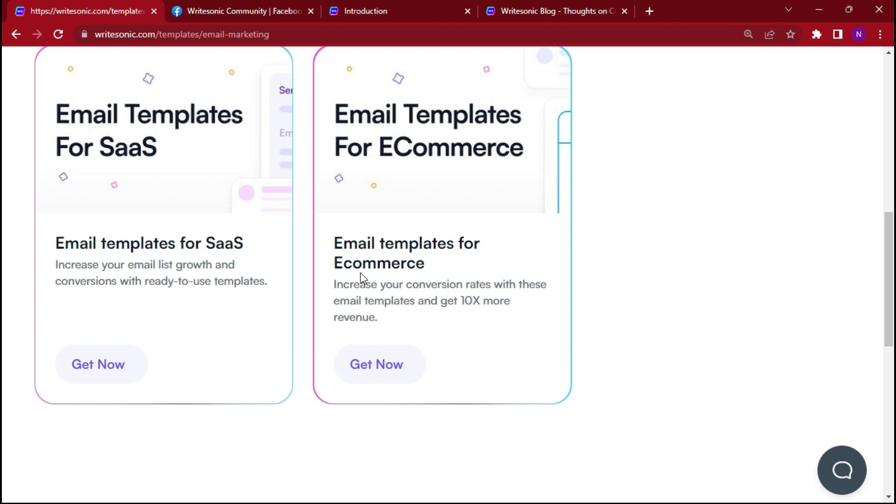
pyautogui.scroll(-5, 360, 276)
pyautogui.scroll(4, 361, 278)
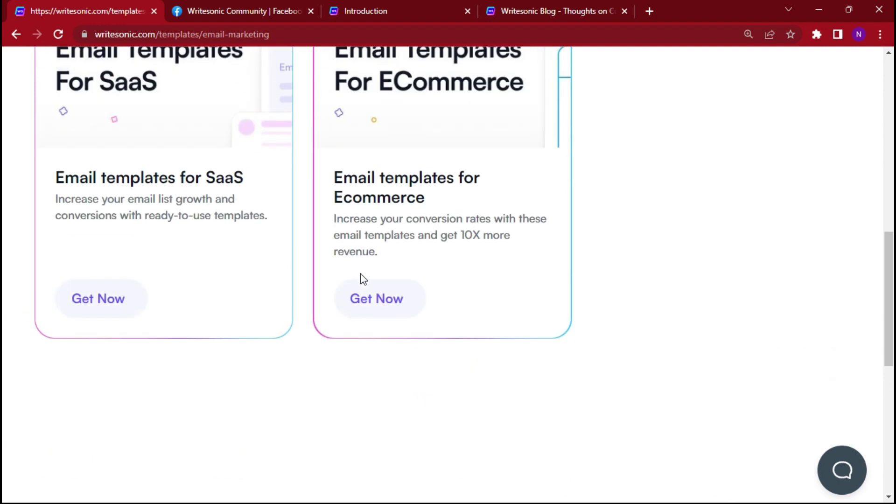
# Open the Ecommerce email templates offer and examine its description and the request form's fields.
pyautogui.click(374, 300)
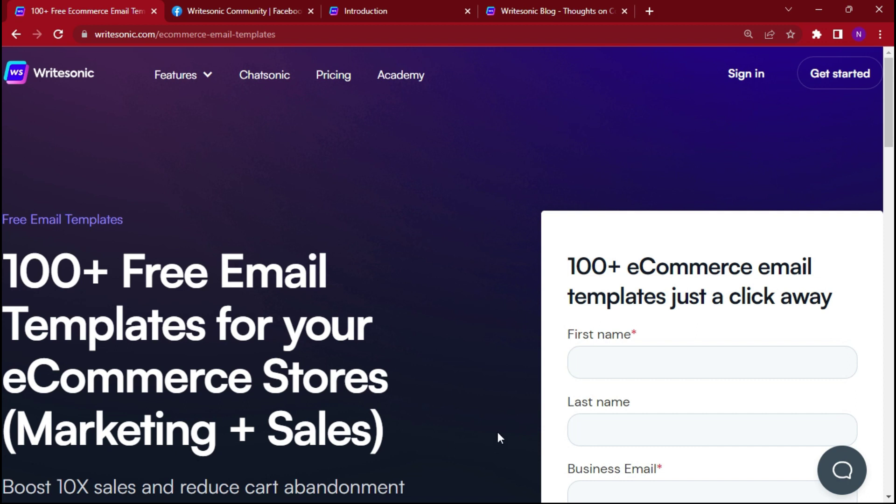
pyautogui.scroll(-3, 444, 292)
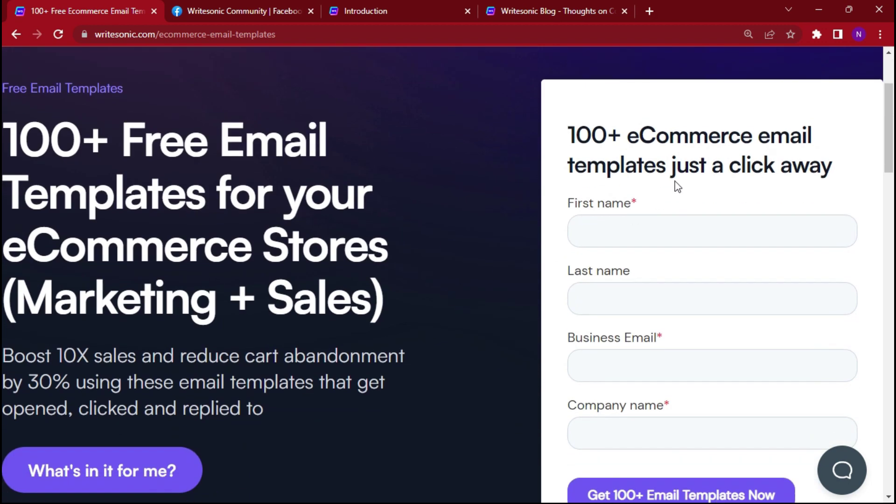
pyautogui.scroll(-5, 696, 272)
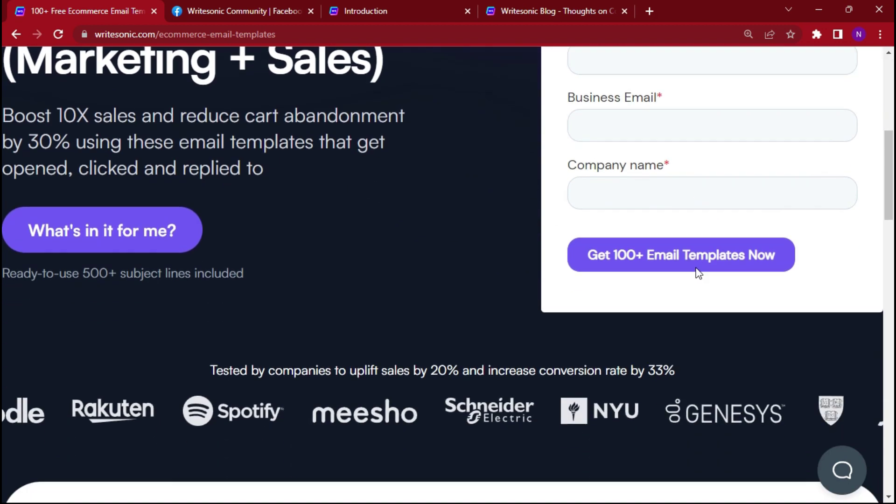
pyautogui.scroll(1, 699, 270)
pyautogui.scroll(3, 699, 270)
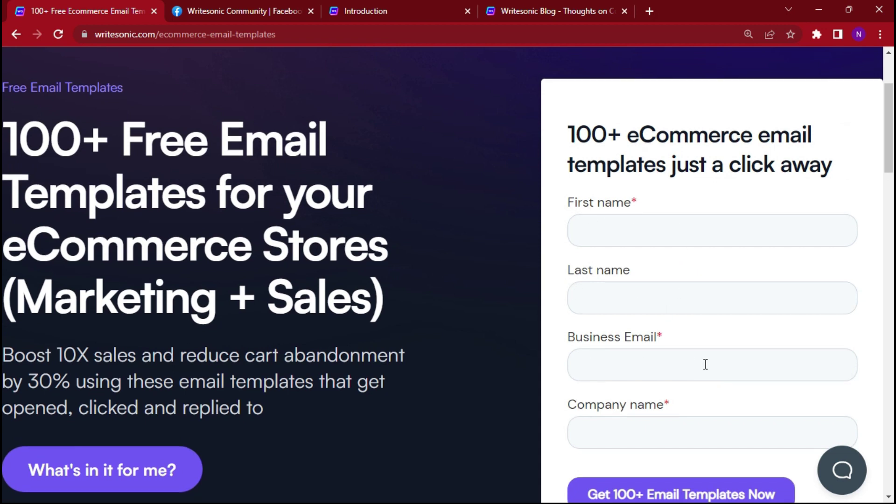
pyautogui.scroll(-1, 706, 364)
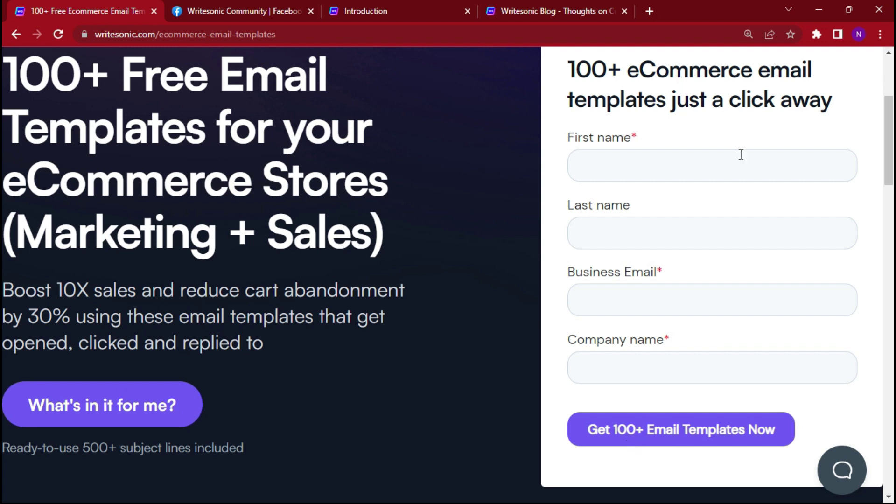
pyautogui.scroll(4, 732, 205)
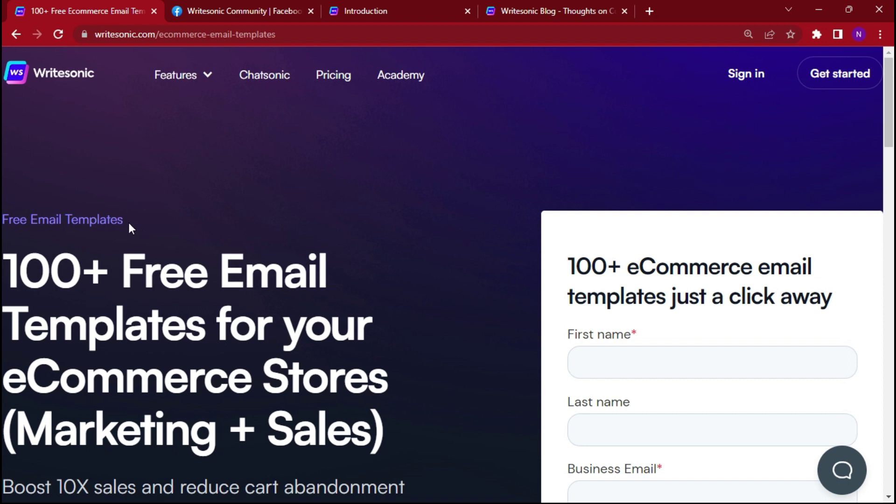
# Examine the types of free email templates offered for eCommerce and browse through the slides of the accompanying carousel.
pyautogui.scroll(-15, 487, 293)
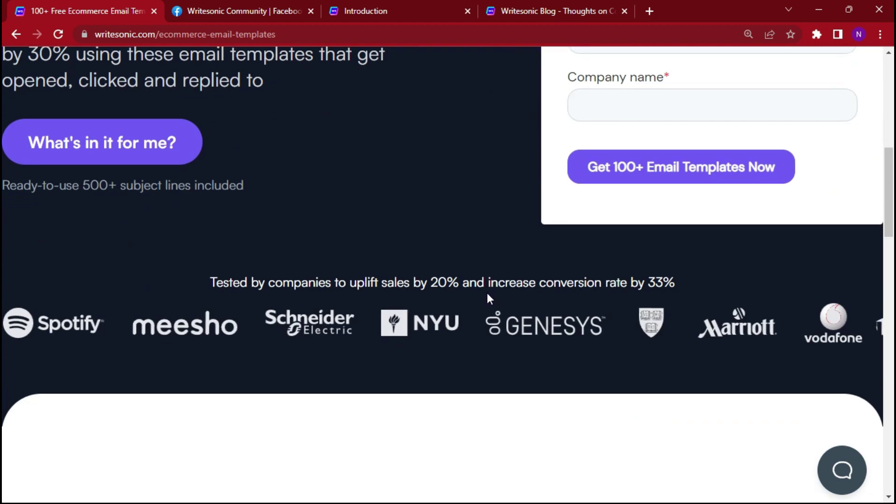
pyautogui.scroll(-4, 486, 293)
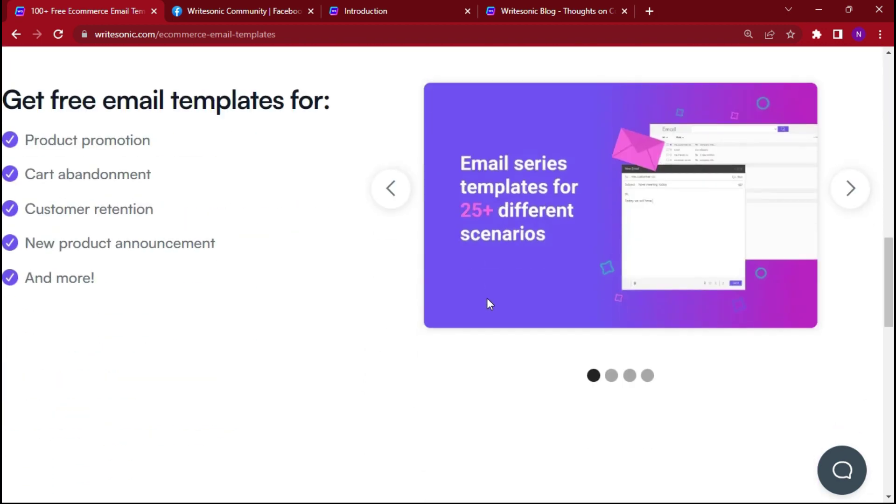
pyautogui.scroll(1, 486, 298)
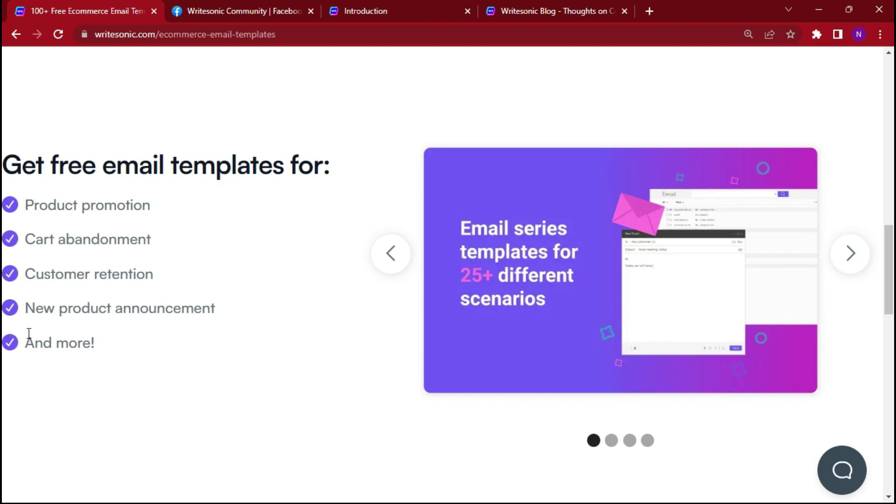
pyautogui.click(867, 256)
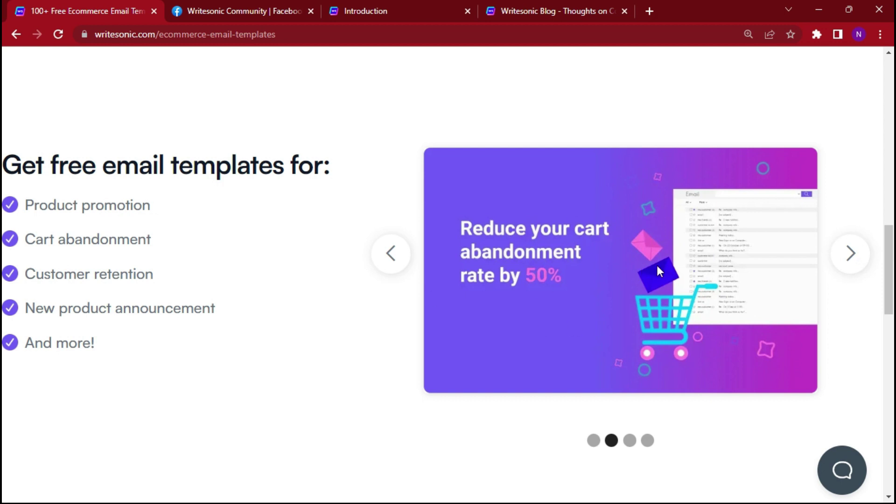
pyautogui.click(848, 254)
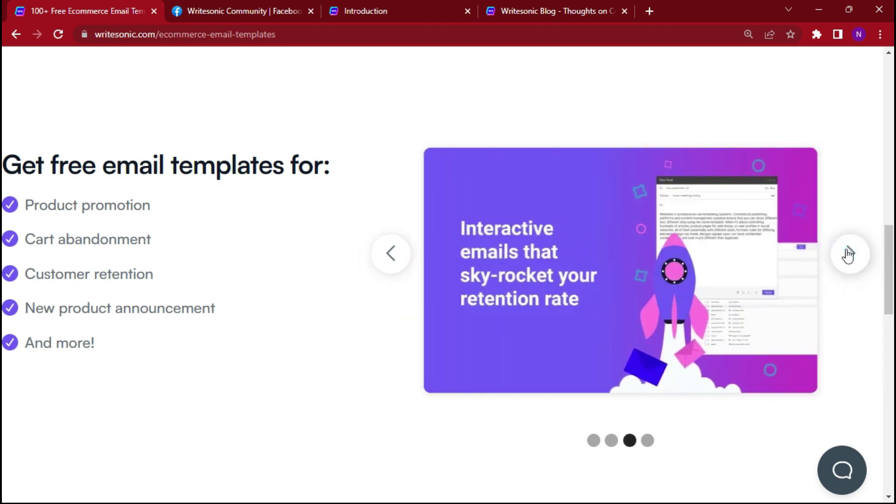
pyautogui.click(848, 254)
pyautogui.click(849, 254)
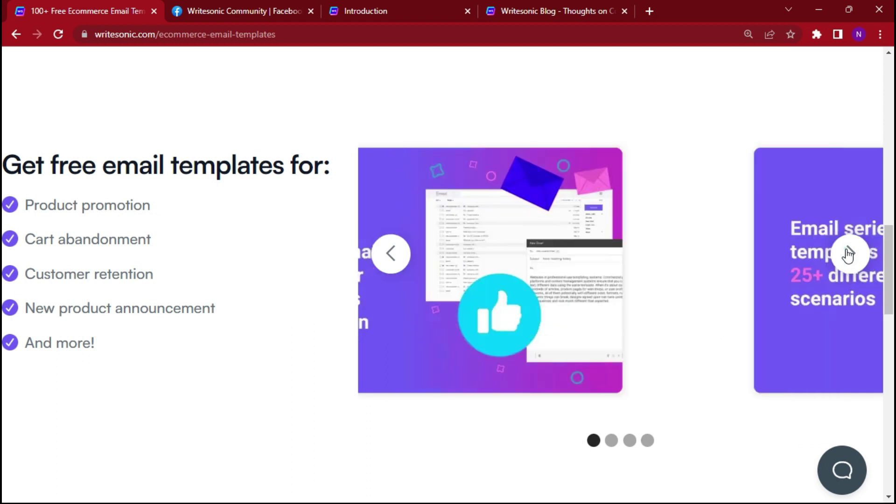
pyautogui.click(848, 254)
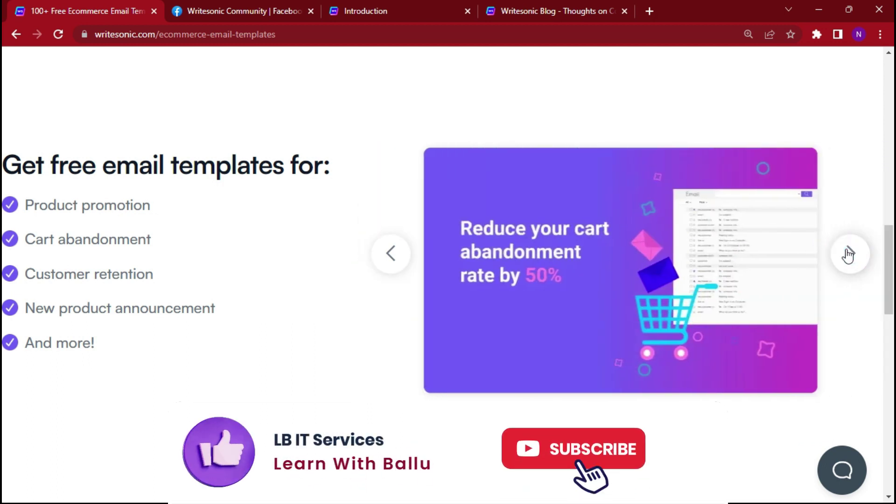
pyautogui.click(848, 255)
# Go back from the eCommerce templates page to the Writesonic home page and show its list of resources.
pyautogui.scroll(10, 406, 130)
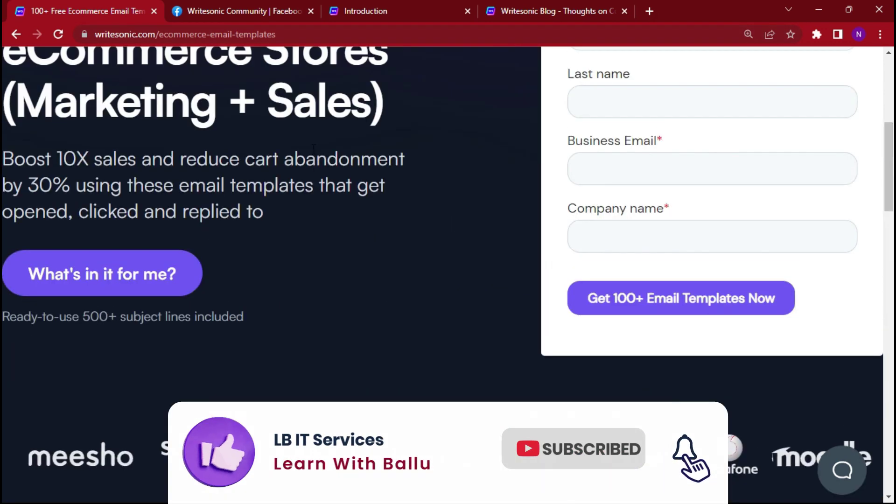
pyautogui.click(16, 34)
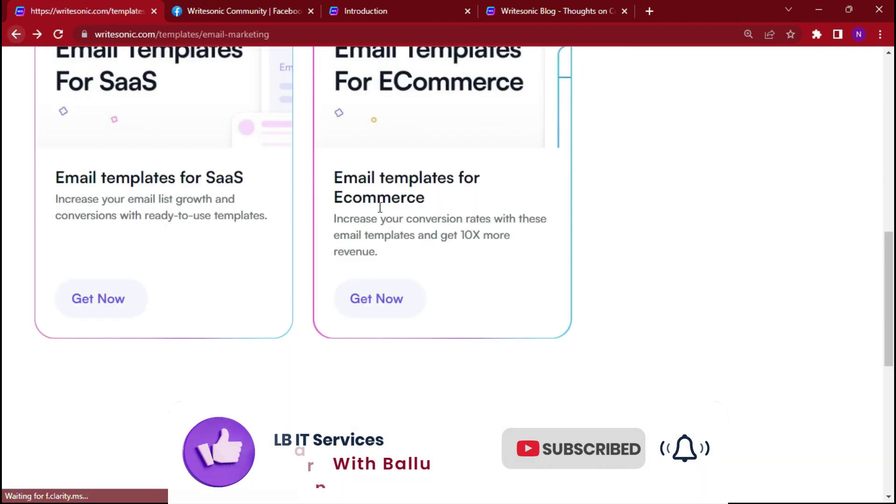
pyautogui.click(16, 33)
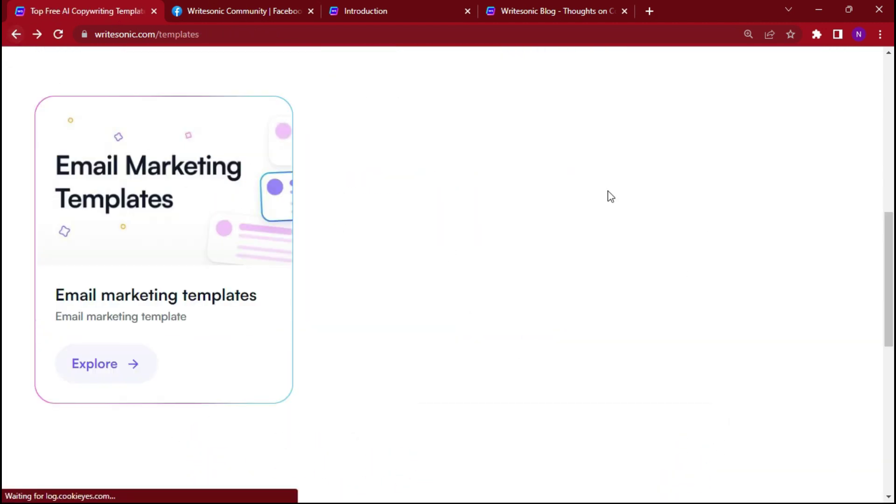
pyautogui.click(16, 34)
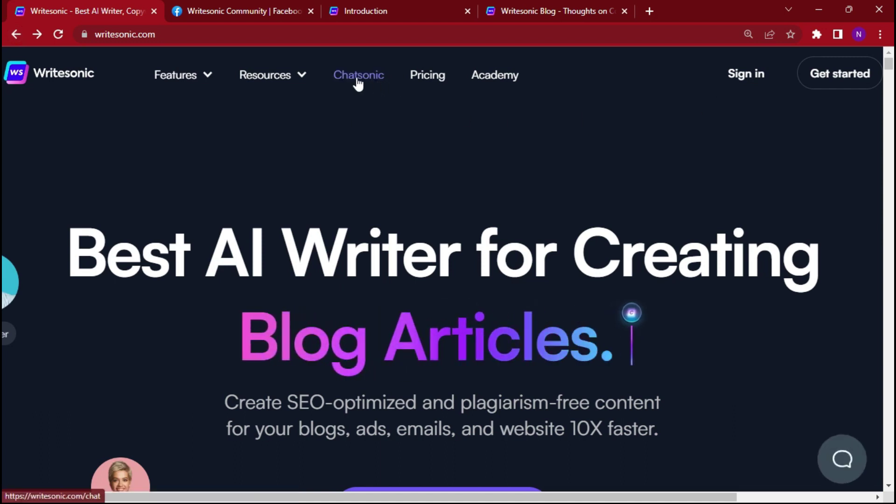
pyautogui.click(299, 78)
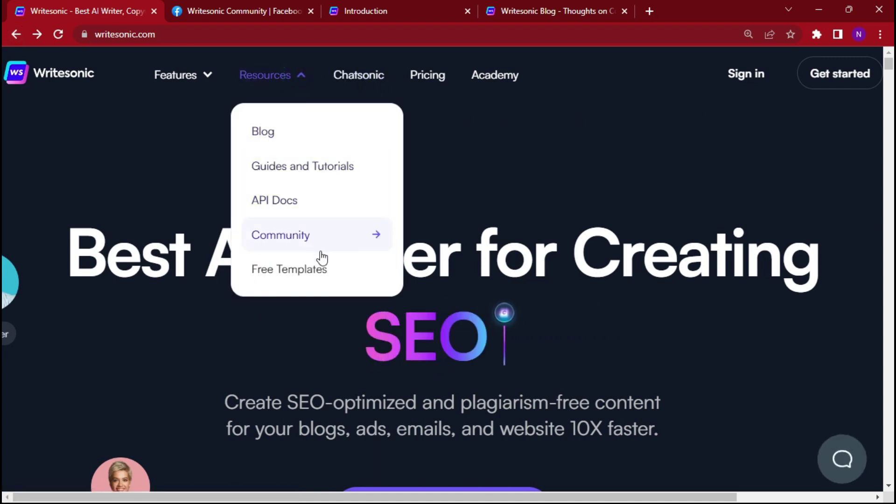
# Open the Chatsonic page and examine its introduction, capabilities, example prompts and customer ratings.
pyautogui.click(370, 83)
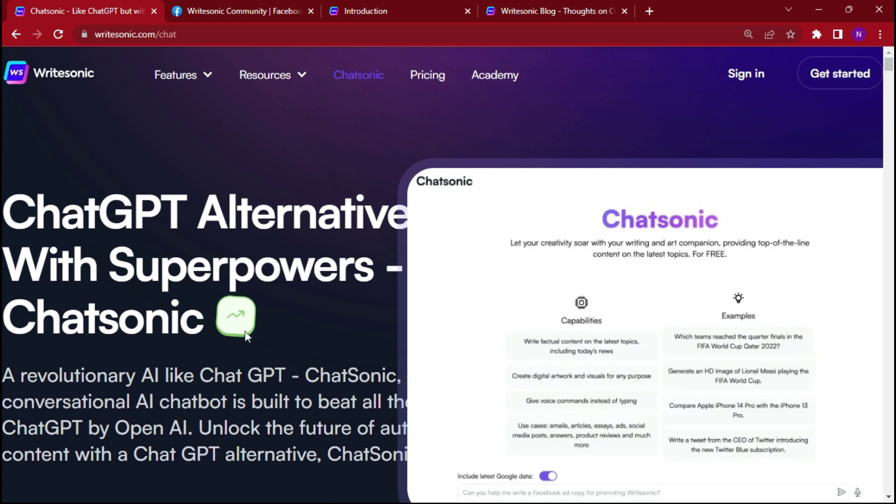
pyautogui.scroll(-5, 329, 324)
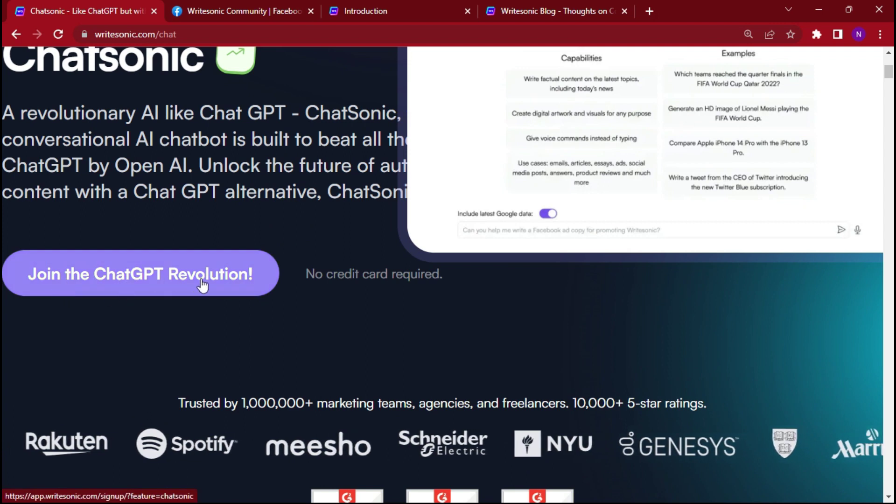
pyautogui.scroll(4, 202, 284)
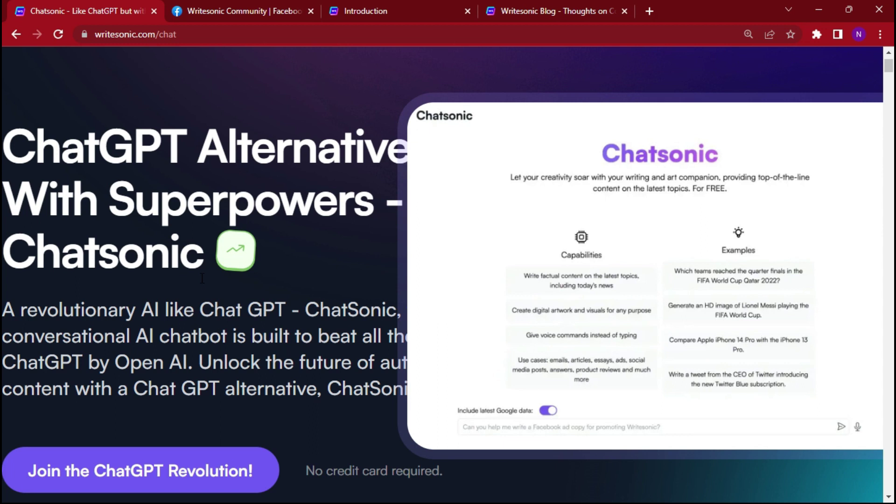
pyautogui.scroll(-5, 162, 256)
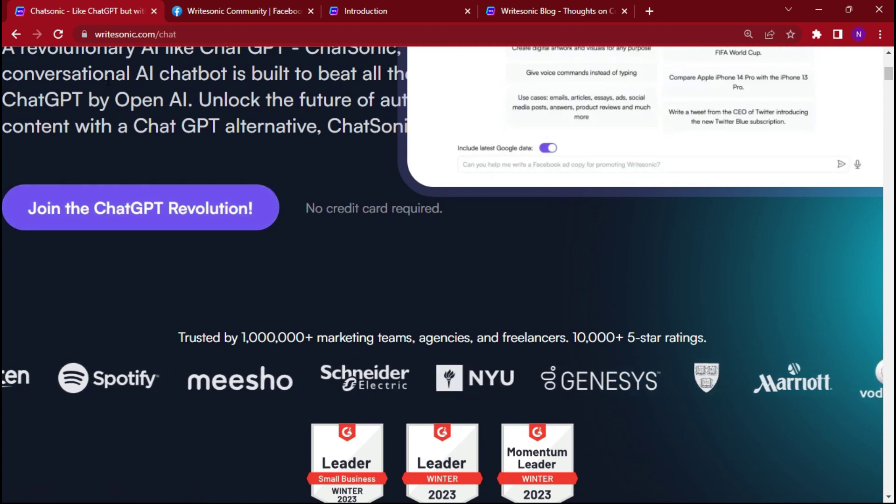
# Return from Chatsonic to the Writesonic home page and open the Pricing page.
pyautogui.click(16, 34)
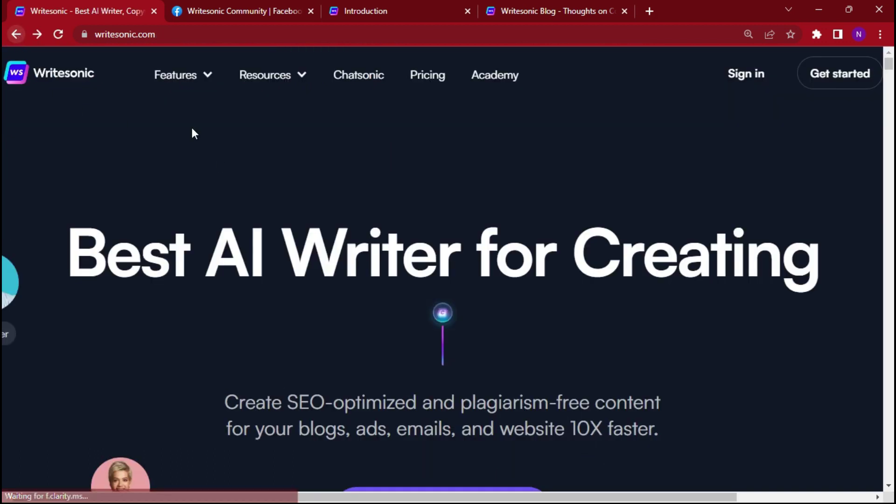
pyautogui.moveTo(301, 83)
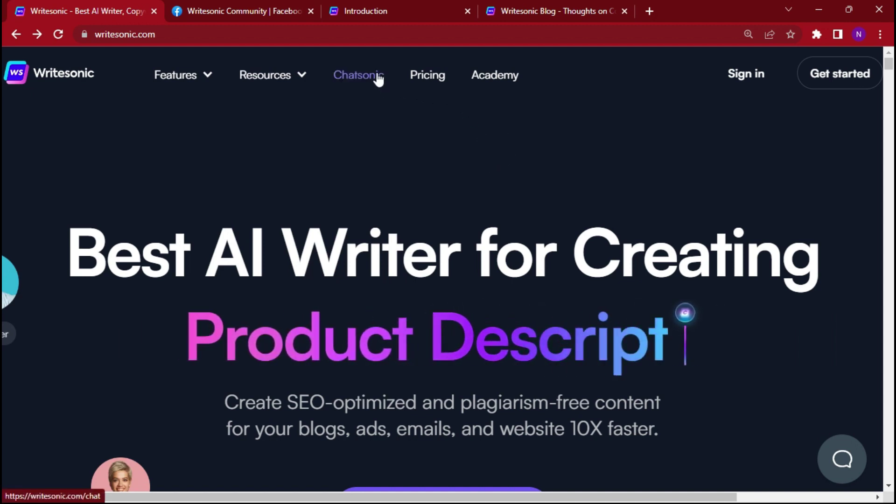
pyautogui.click(432, 78)
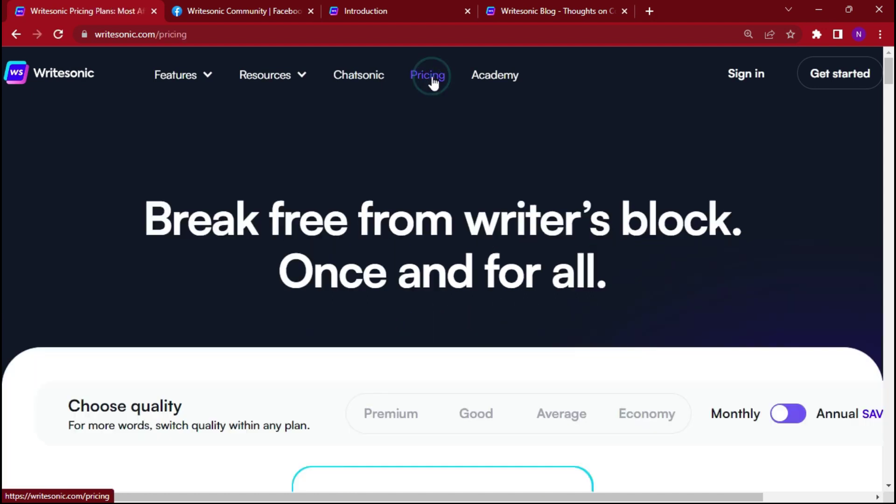
# Set the plan quality to Premium on the pricing page and examine the Free Trial and Long-form plans.
pyautogui.scroll(-5, 50, 175)
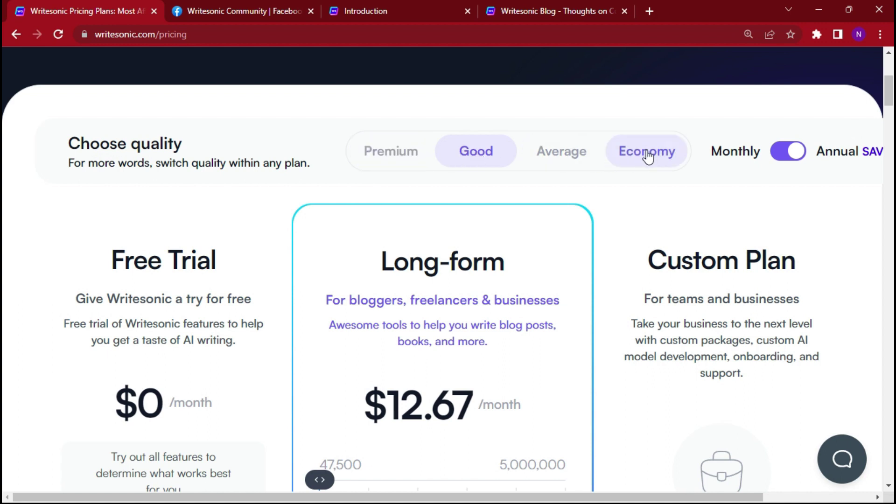
pyautogui.click(394, 158)
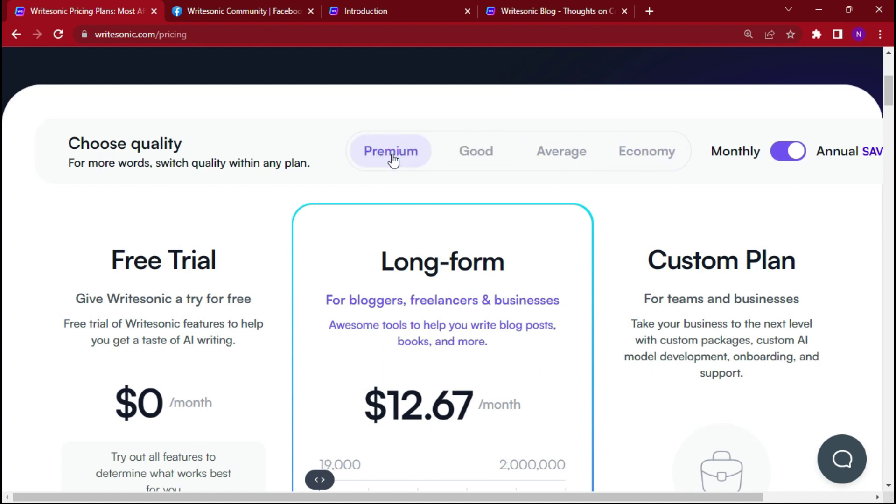
pyautogui.scroll(-1, 162, 252)
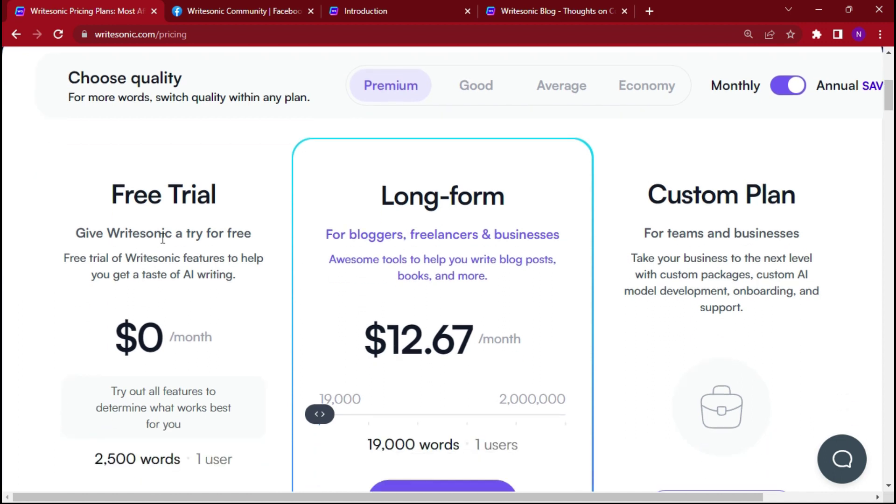
pyautogui.scroll(-1, 162, 238)
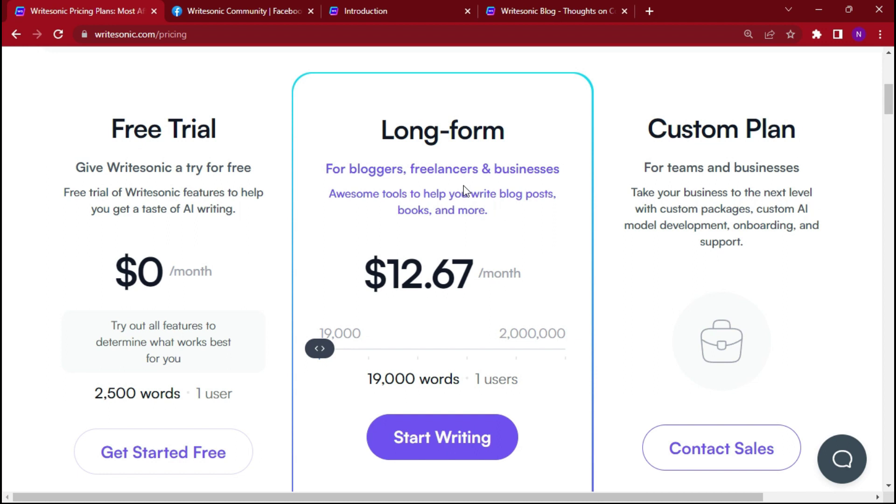
pyautogui.scroll(-3, 477, 209)
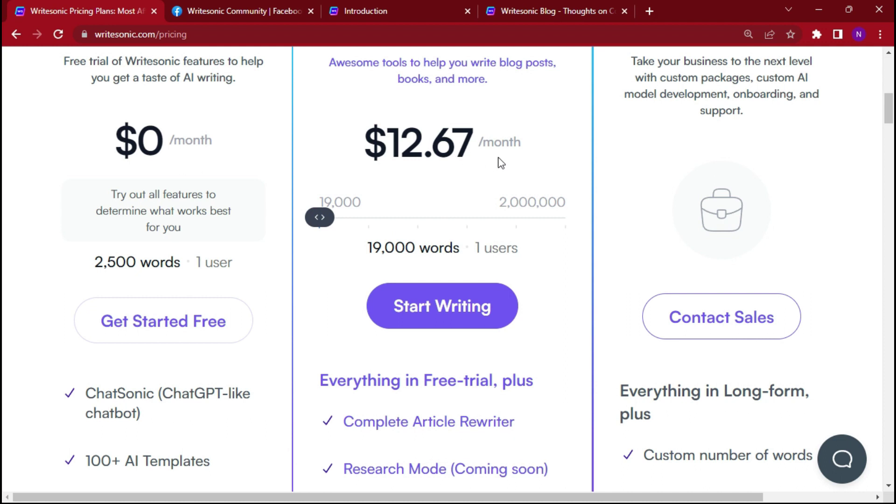
pyautogui.scroll(-5, 552, 224)
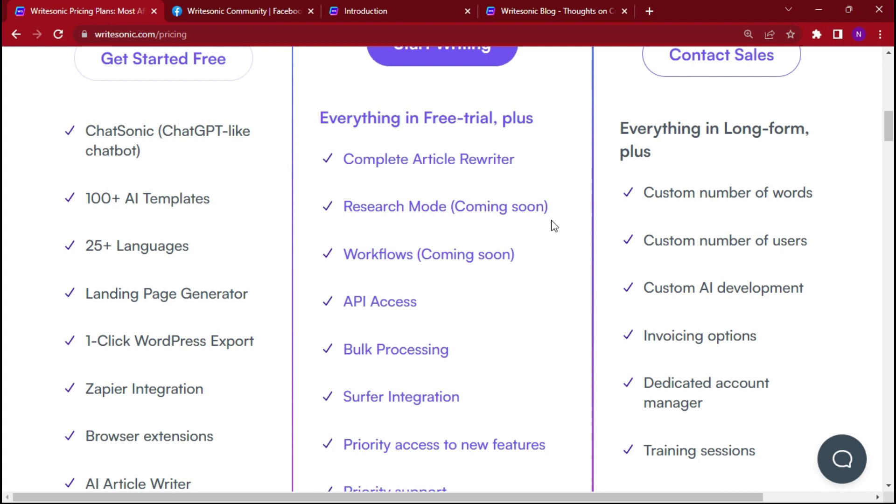
# Compare the Custom Plan with the Long-form plan, examining the features included in each.
pyautogui.scroll(5, 554, 226)
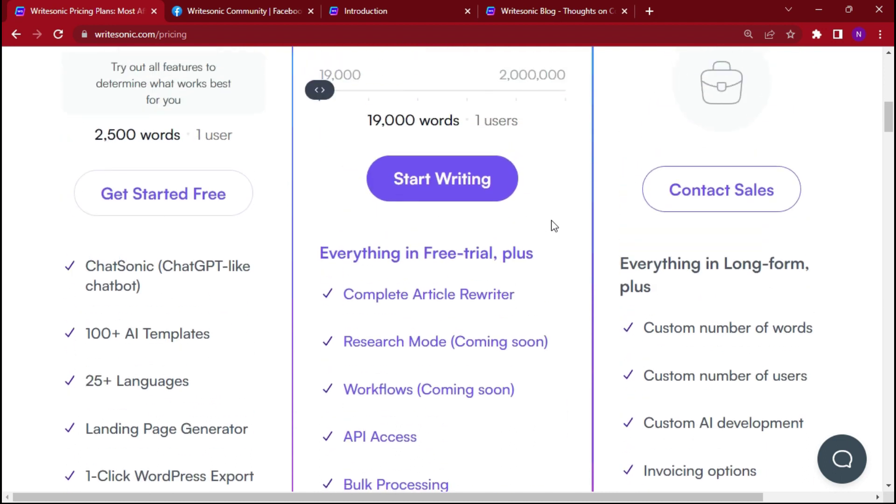
pyautogui.scroll(6, 552, 225)
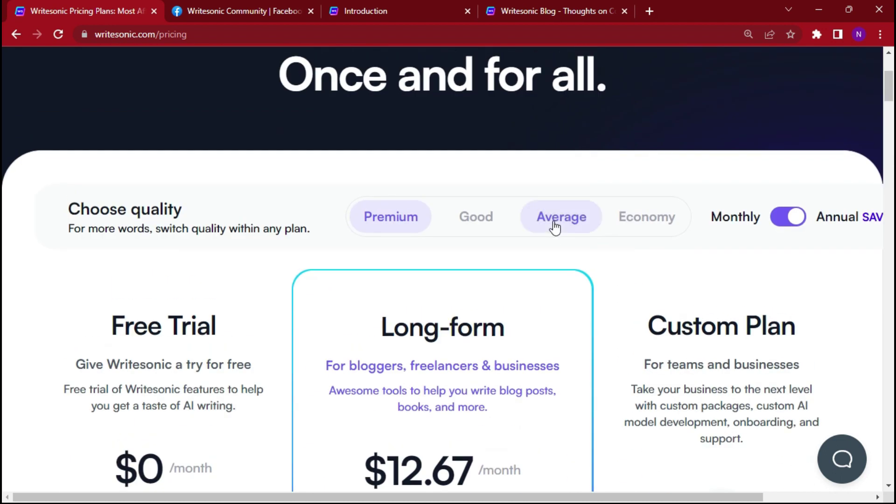
pyautogui.scroll(-5, 558, 227)
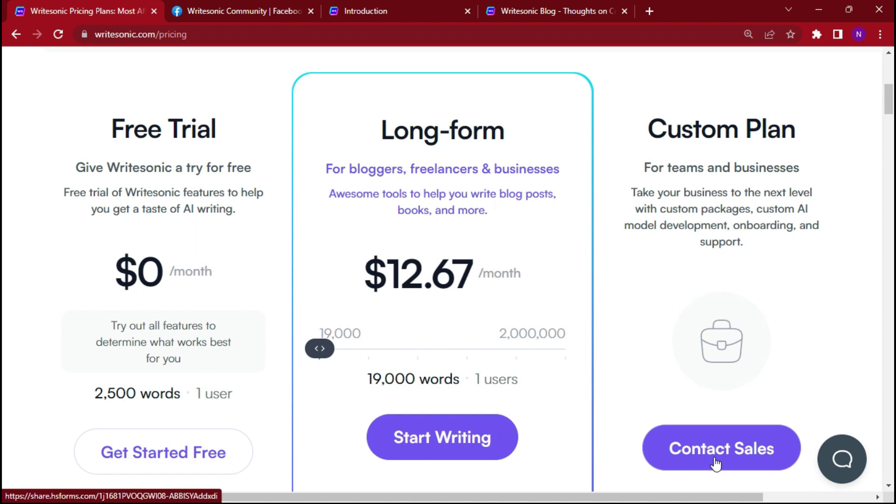
pyautogui.scroll(-5, 754, 406)
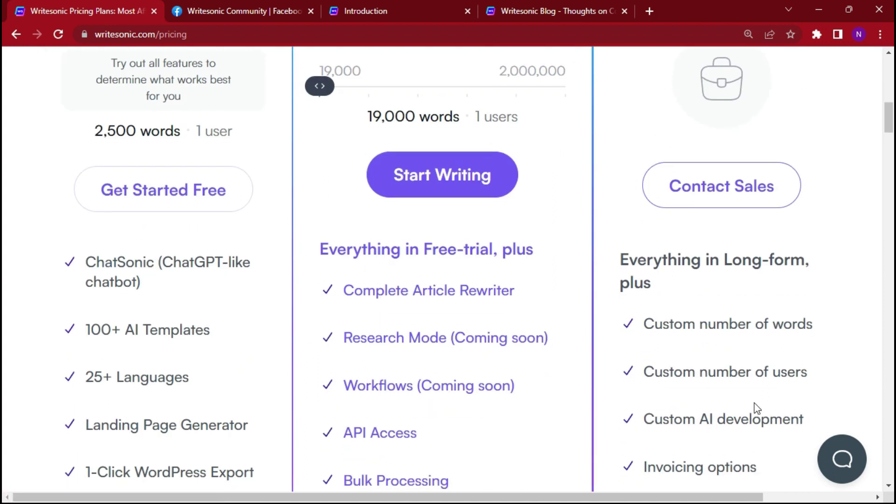
pyautogui.scroll(-5, 755, 397)
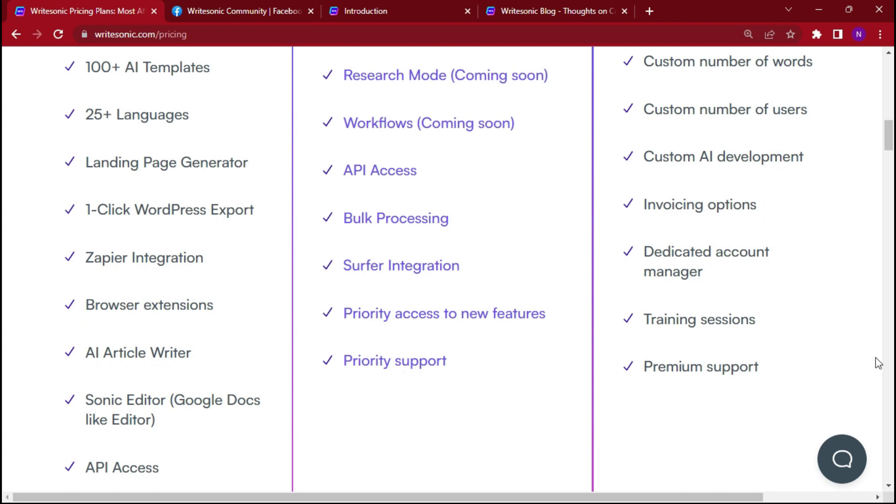
pyautogui.scroll(4, 878, 363)
pyautogui.scroll(4, 875, 358)
pyautogui.scroll(-7, 872, 359)
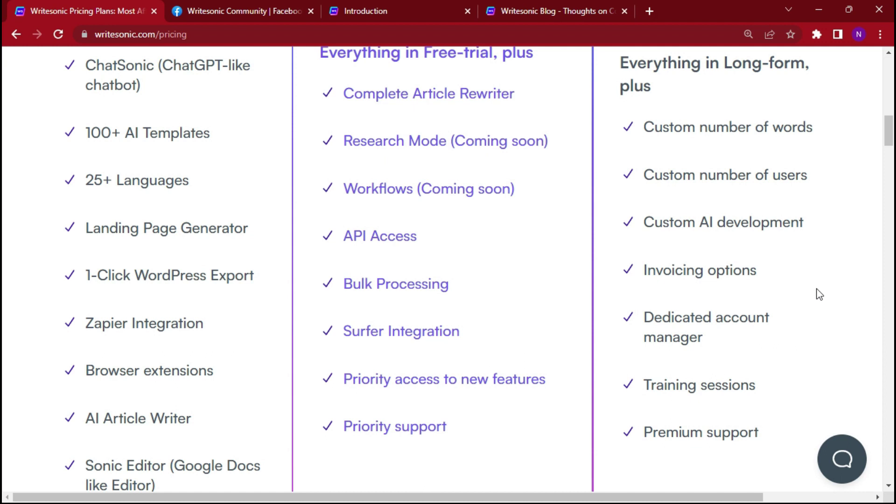
pyautogui.scroll(5, 819, 294)
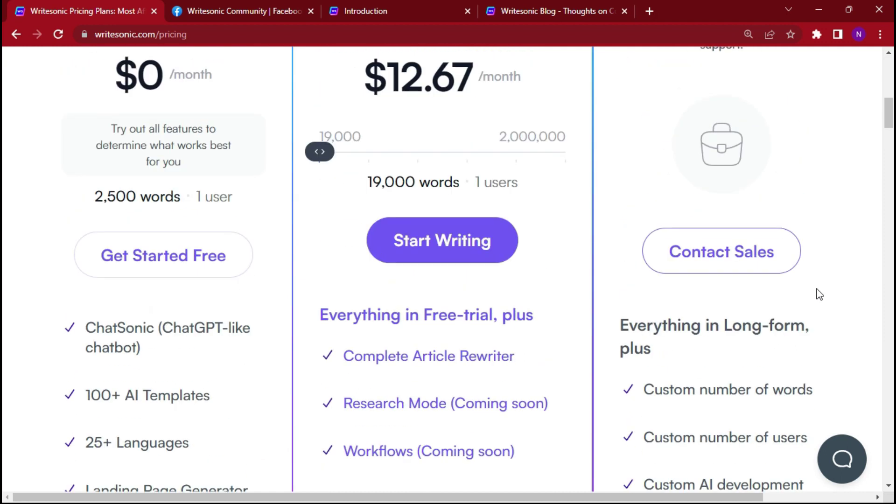
pyautogui.scroll(5, 819, 294)
pyautogui.scroll(-10, 820, 294)
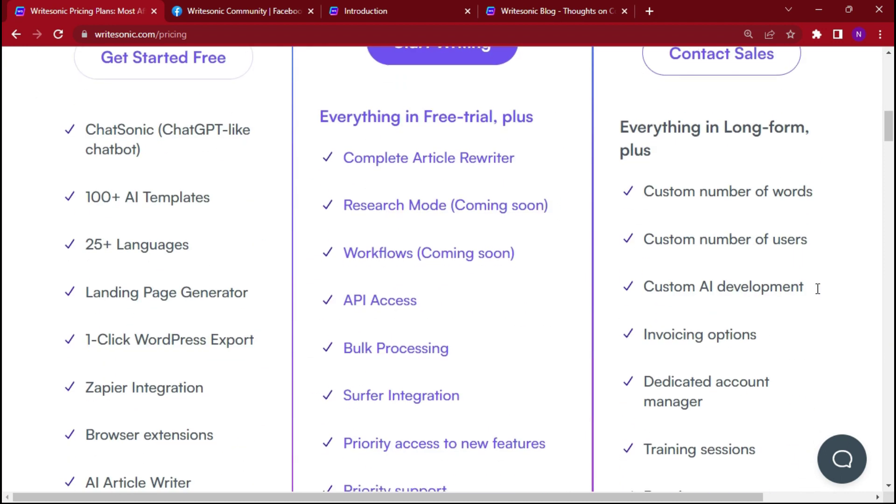
pyautogui.scroll(-5, 817, 289)
# Examine the Free Trial plan's included features, word allowance and sign-up option.
pyautogui.scroll(4, 817, 293)
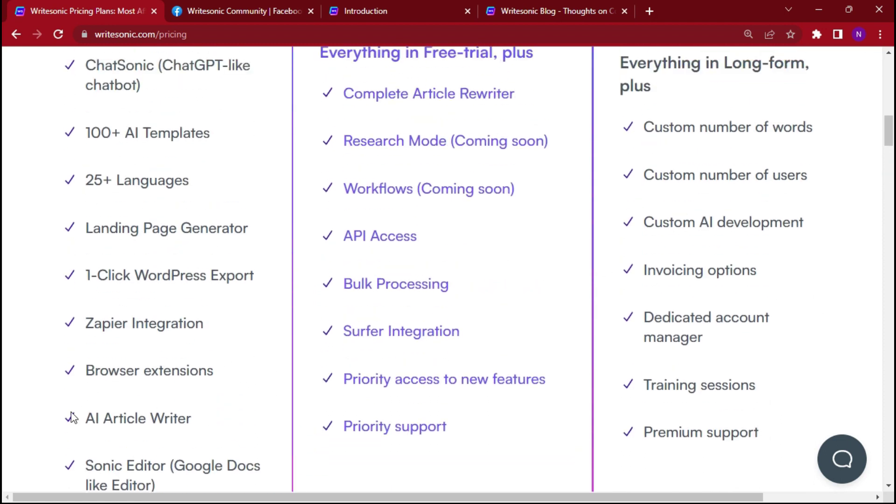
pyautogui.scroll(-4, 189, 348)
pyautogui.scroll(3, 132, 350)
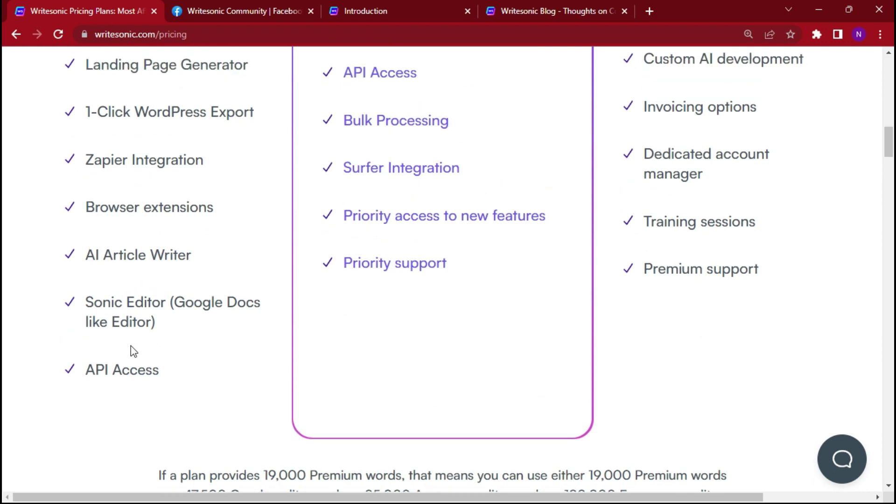
pyautogui.scroll(1, 131, 344)
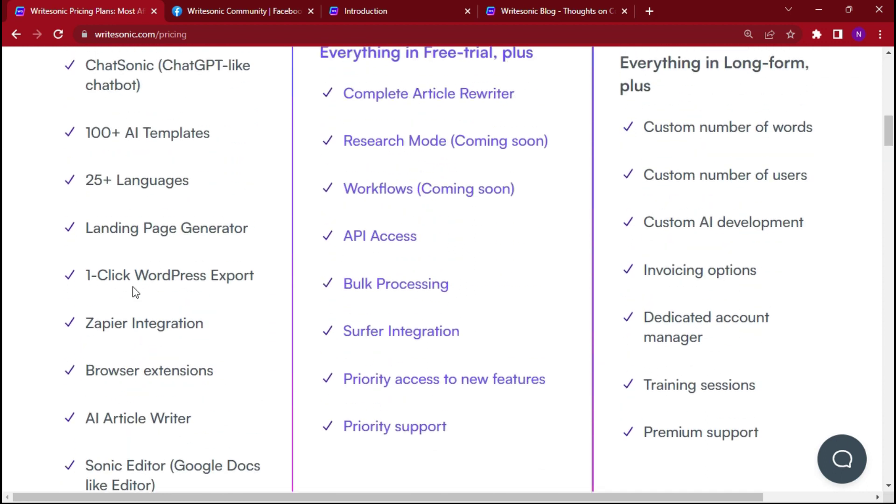
pyautogui.scroll(-2, 153, 281)
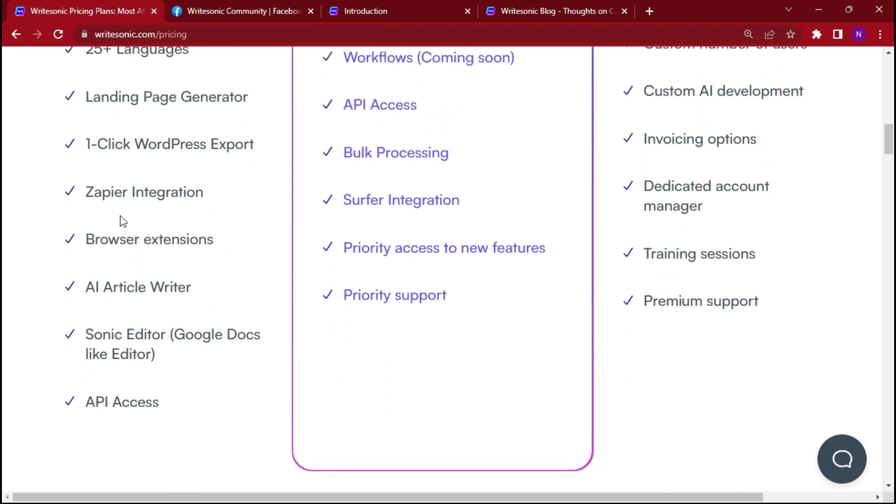
pyautogui.scroll(2, 152, 233)
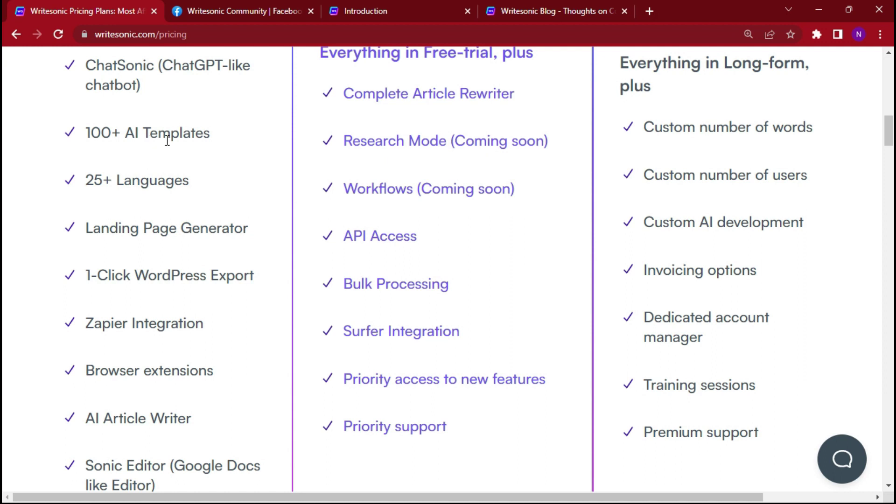
pyautogui.scroll(1, 227, 150)
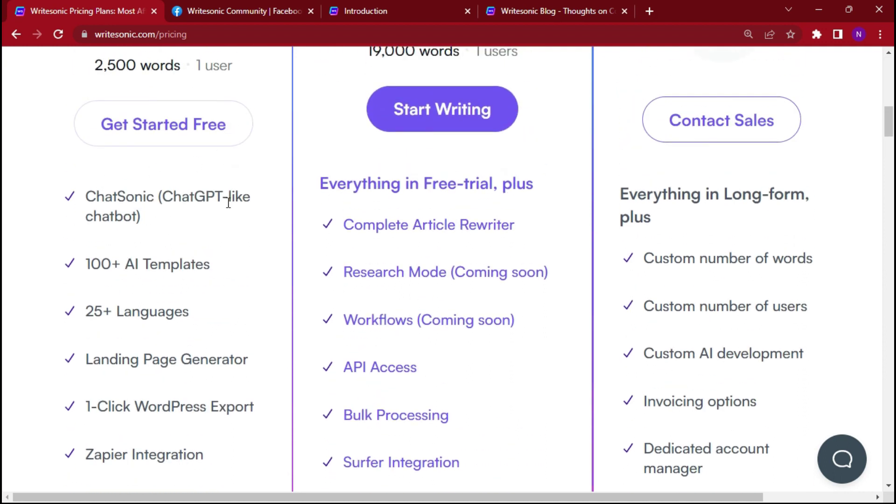
pyautogui.scroll(4, 176, 234)
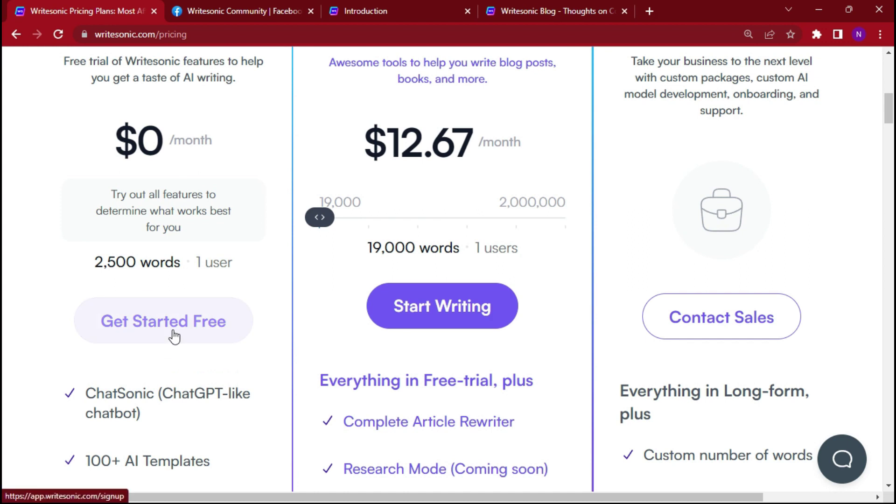
pyautogui.scroll(9, 174, 336)
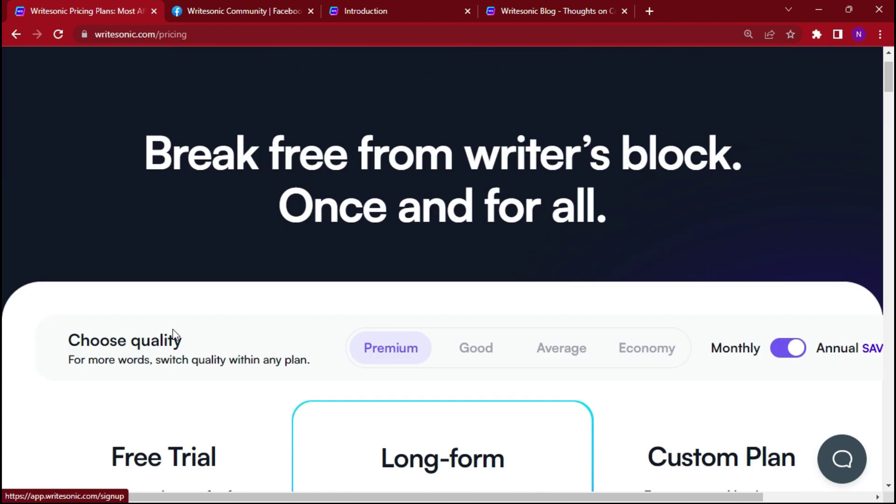
# Get started with the Free Trial plan and sign up to Writesonic with the existing Google account.
pyautogui.scroll(-9, 174, 335)
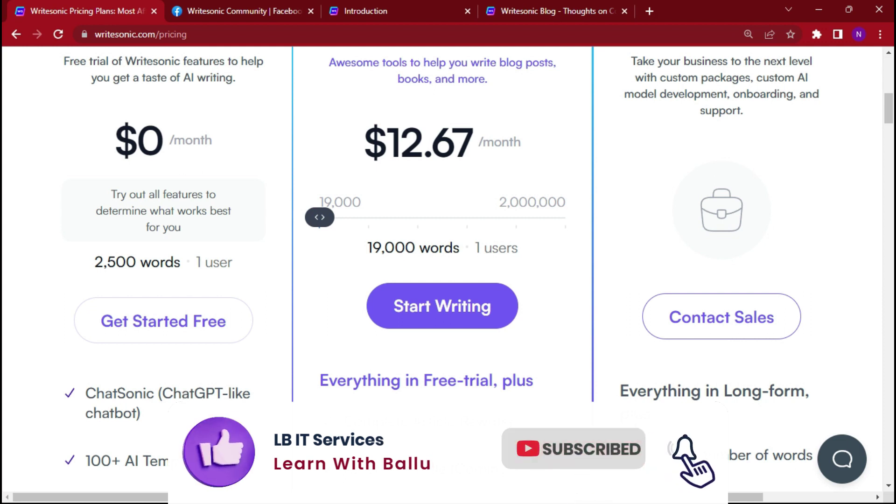
pyautogui.click(185, 332)
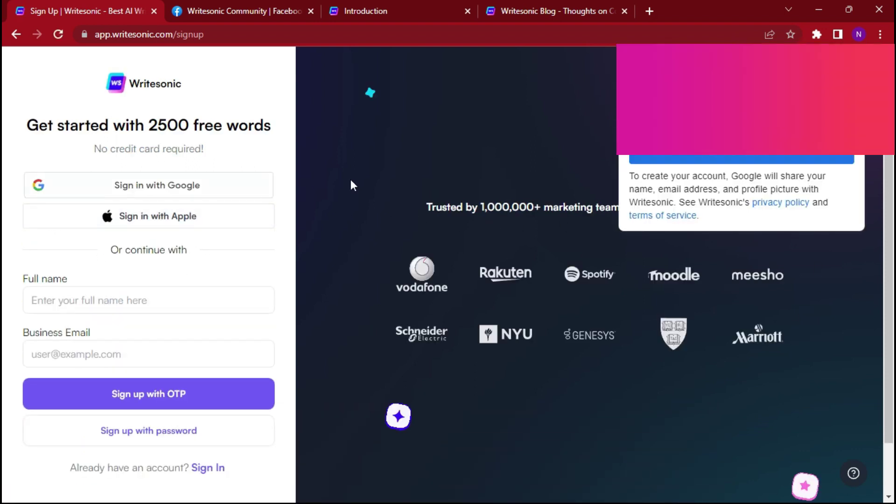
pyautogui.click(748, 160)
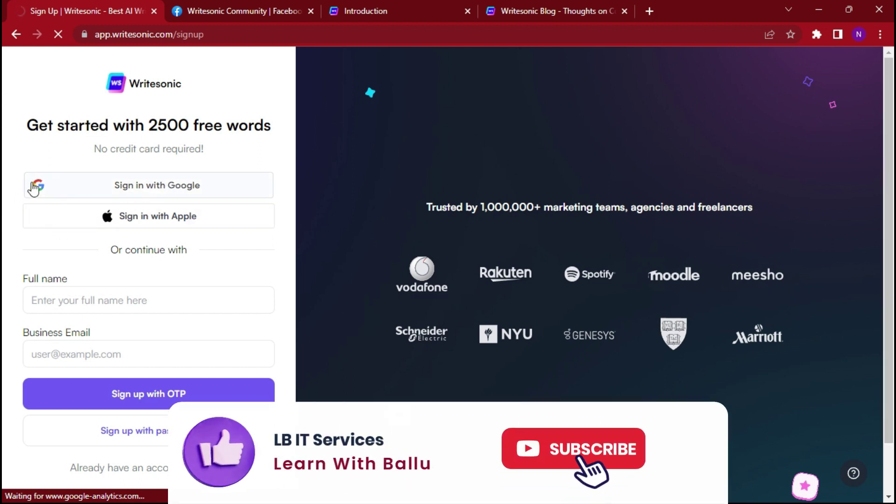
pyautogui.click(172, 196)
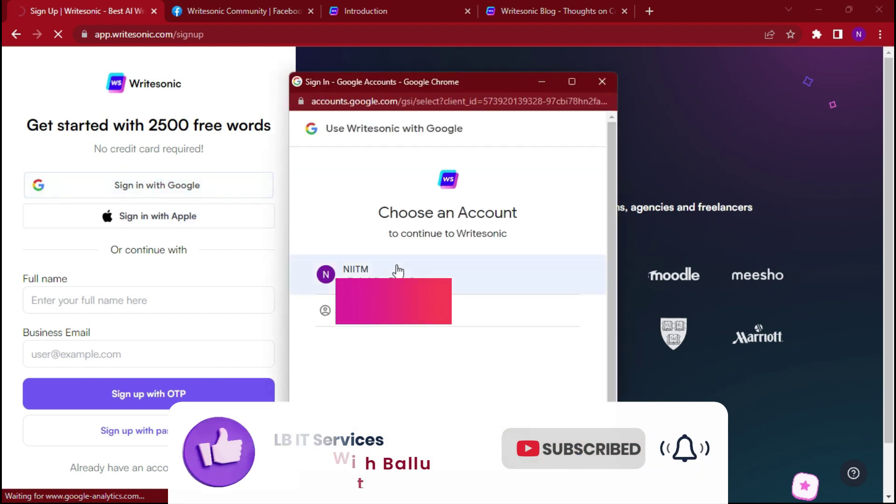
pyautogui.click(392, 272)
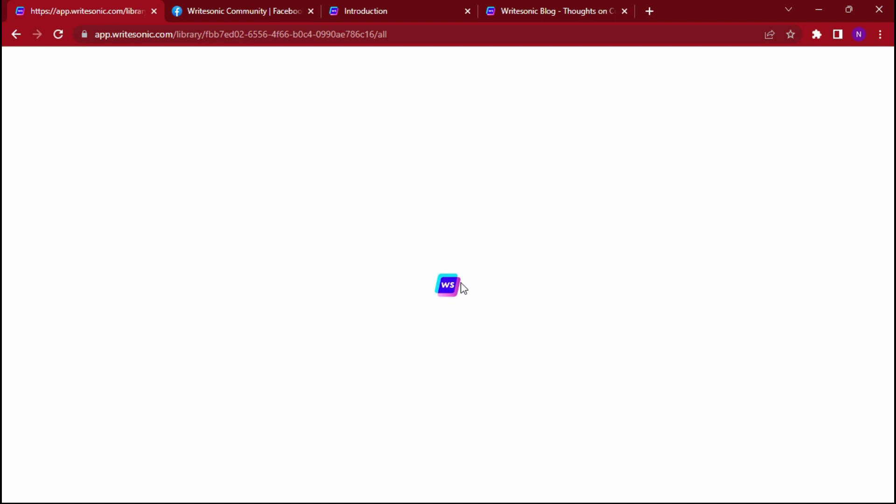
# Close the Writesonic Community, API Introduction and Writesonic Blog pages, keeping only the Writesonic app open.
pyautogui.click(226, 7)
pyautogui.click(312, 8)
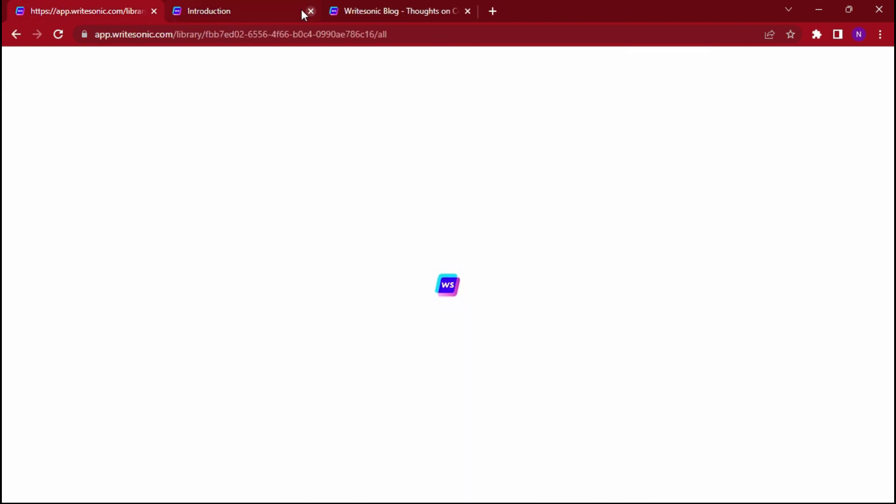
pyautogui.click(243, 6)
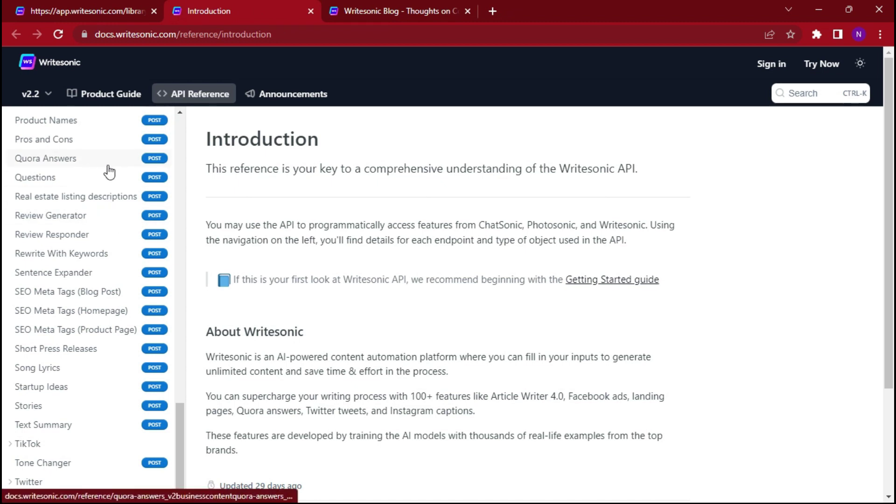
pyautogui.scroll(10, 110, 172)
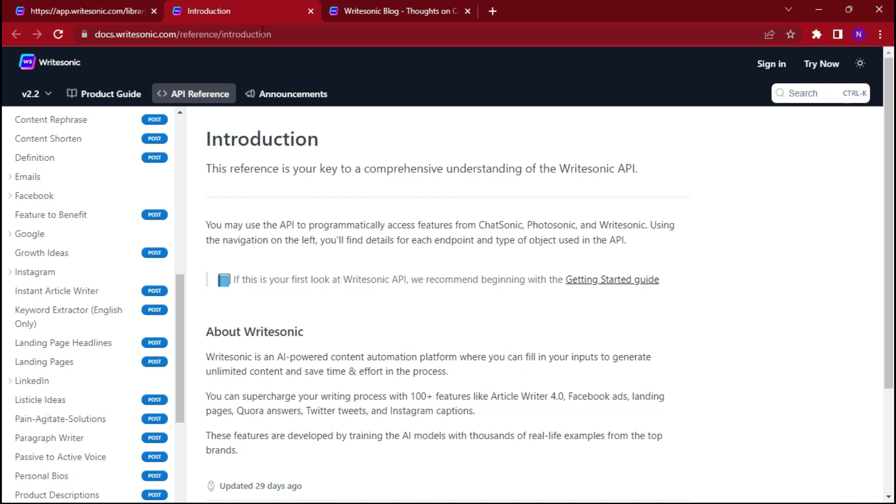
pyautogui.click(311, 10)
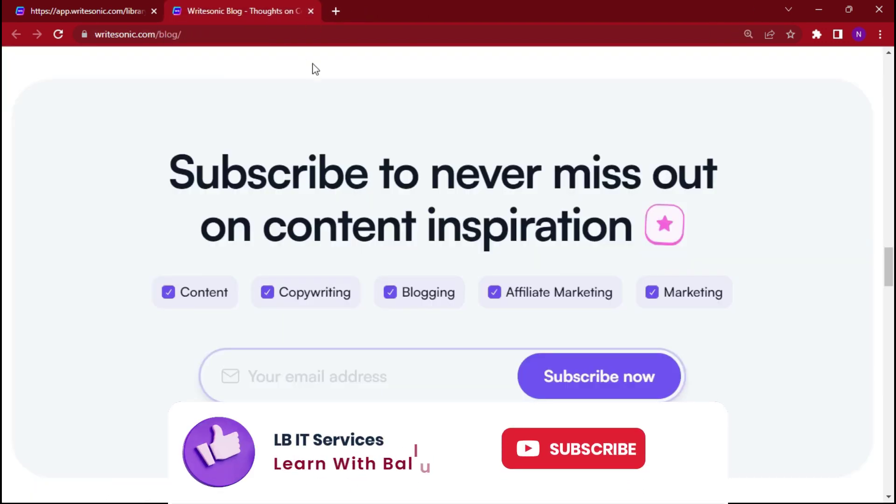
pyautogui.click(309, 10)
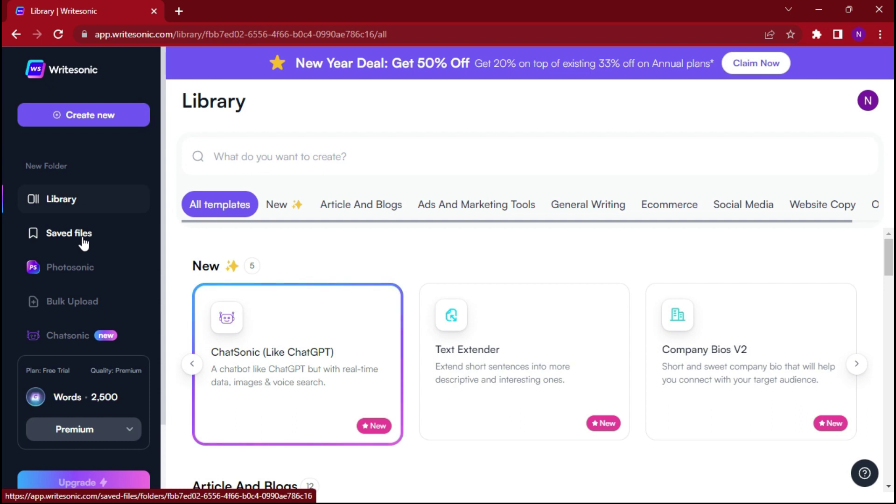
# Examine the Library's navigation options and its template categories, including Article And Blogs, Ads And Marketing Tools and General Writing.
pyautogui.scroll(-2, 93, 290)
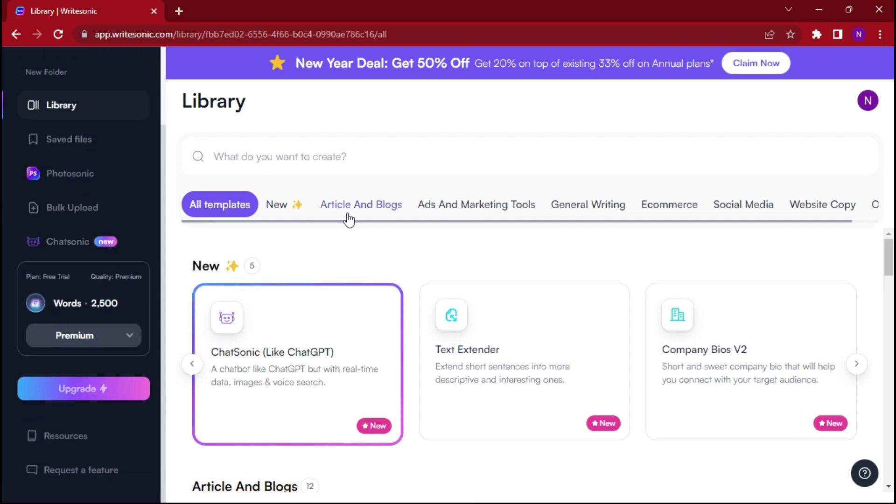
pyautogui.click(554, 248)
pyautogui.scroll(-7, 555, 250)
pyautogui.scroll(-8, 560, 261)
pyautogui.scroll(4, 562, 266)
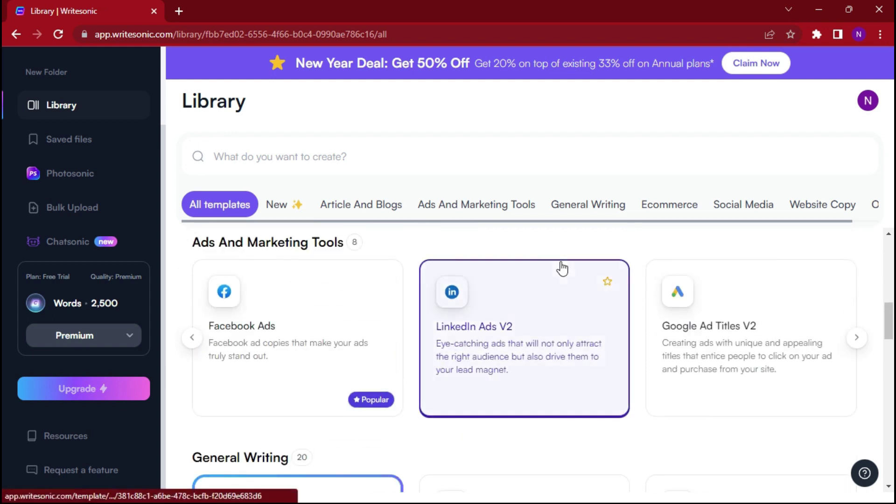
pyautogui.scroll(9, 562, 270)
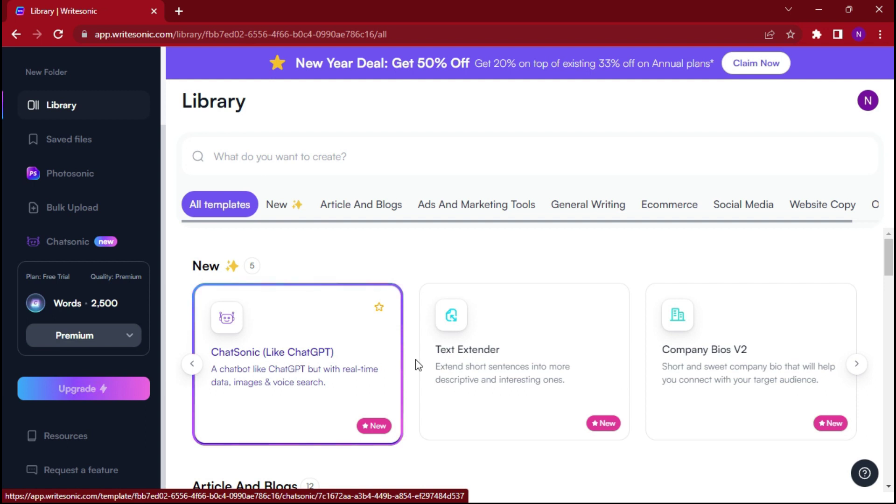
# Open the Text Extender template from the New section and name the document 123.
pyautogui.scroll(-1, 506, 352)
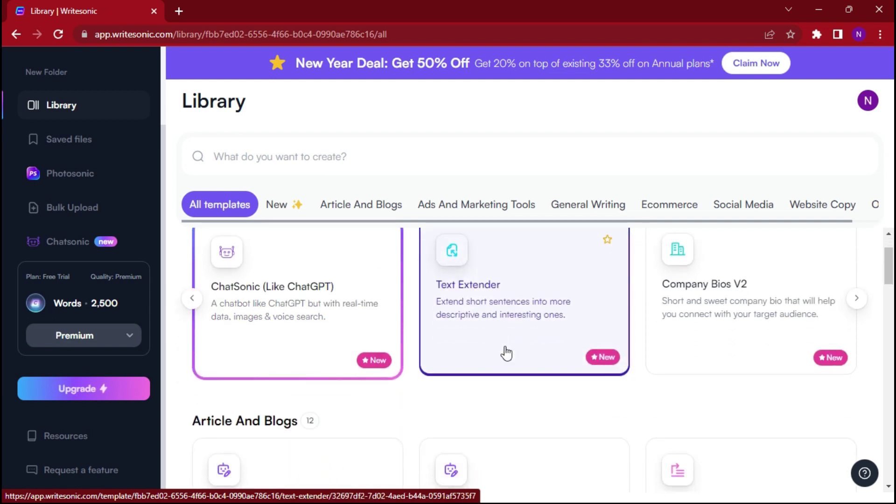
pyautogui.click(484, 290)
pyautogui.click(66, 118)
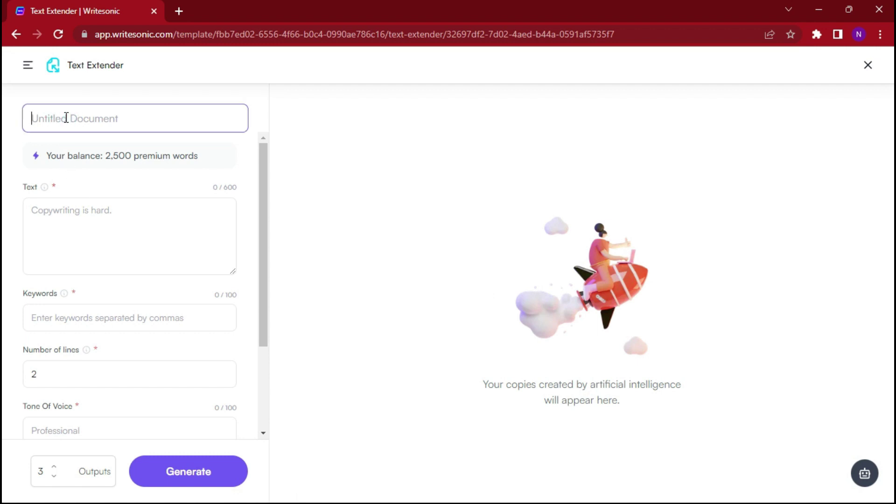
pyautogui.write('123')
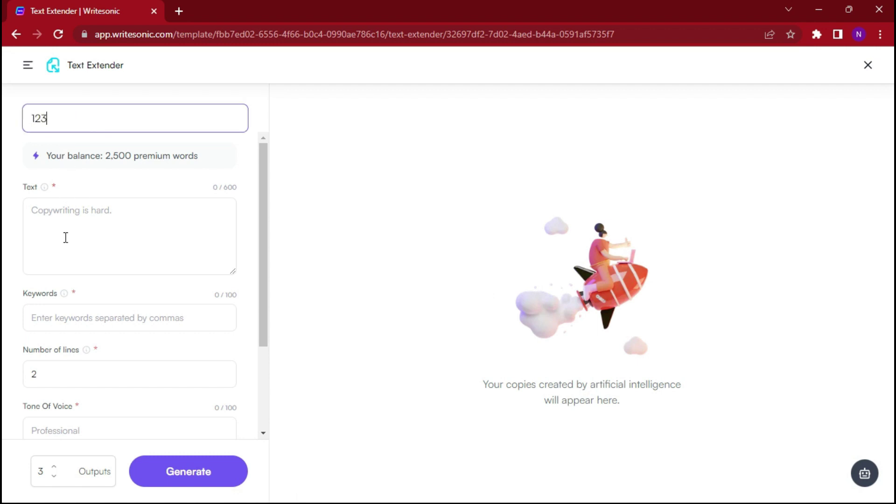
# Enter "hard work" as the text to extend and "work hard, hard working," as the keywords.
pyautogui.click(73, 223)
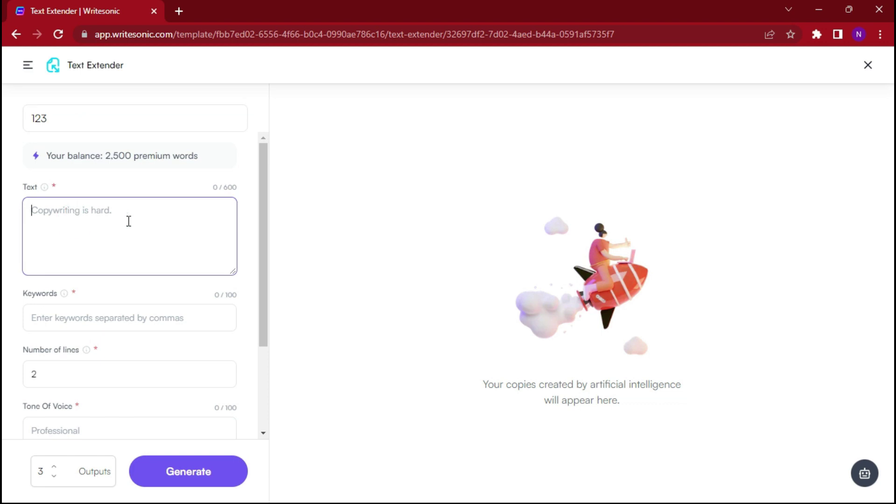
pyautogui.write('H')
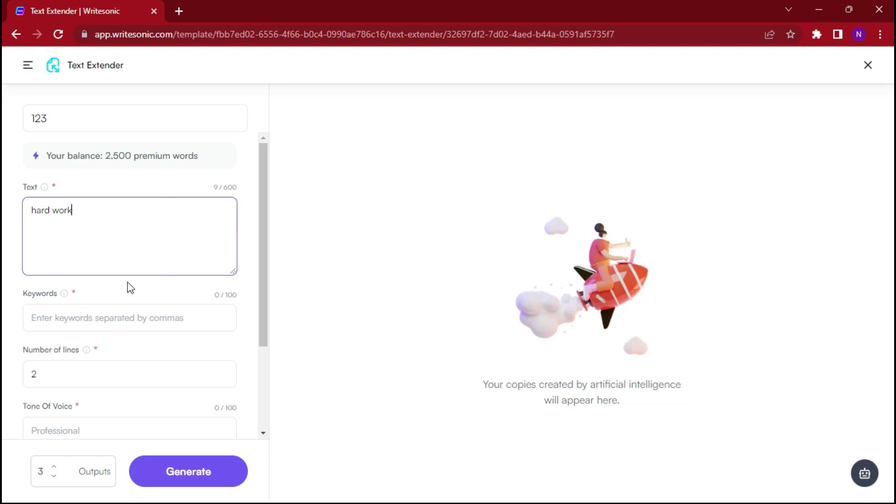
pyautogui.click(150, 318)
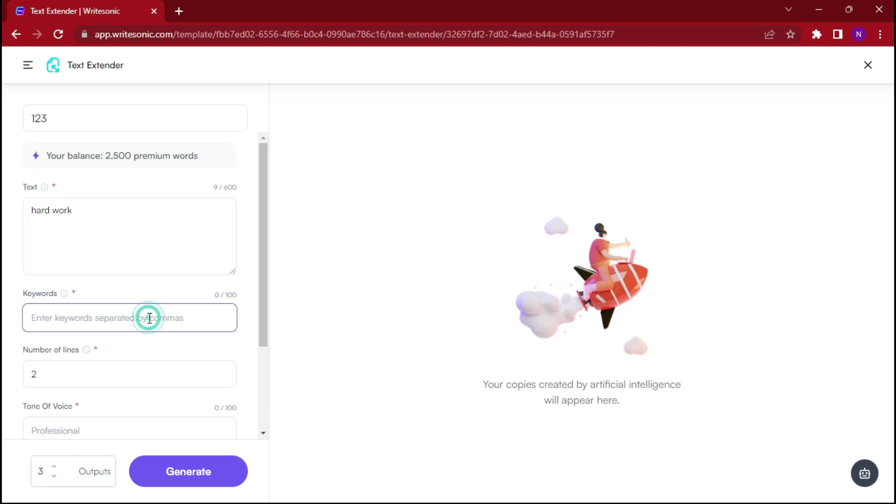
pyautogui.write('work hard.')
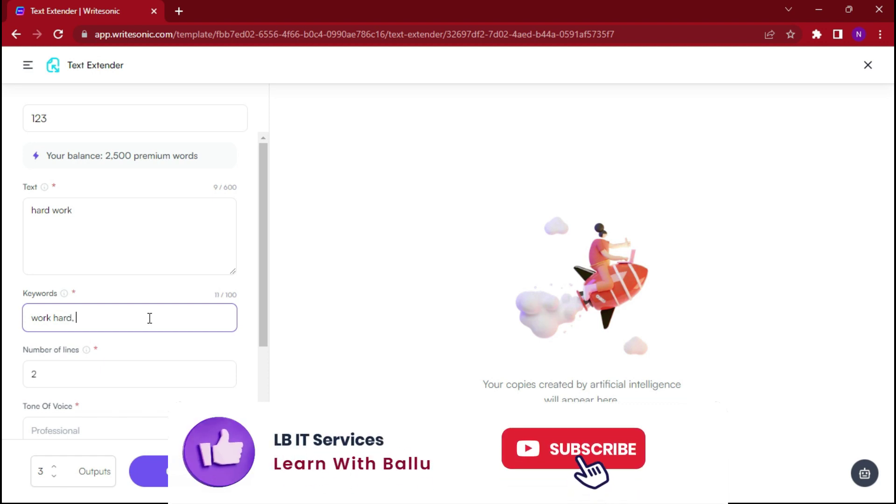
pyautogui.write(' hard ')
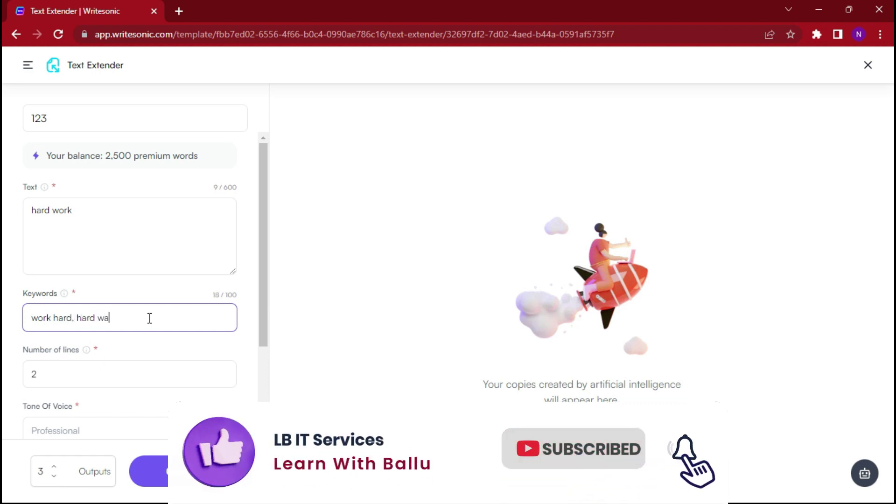
pyautogui.write('working,')
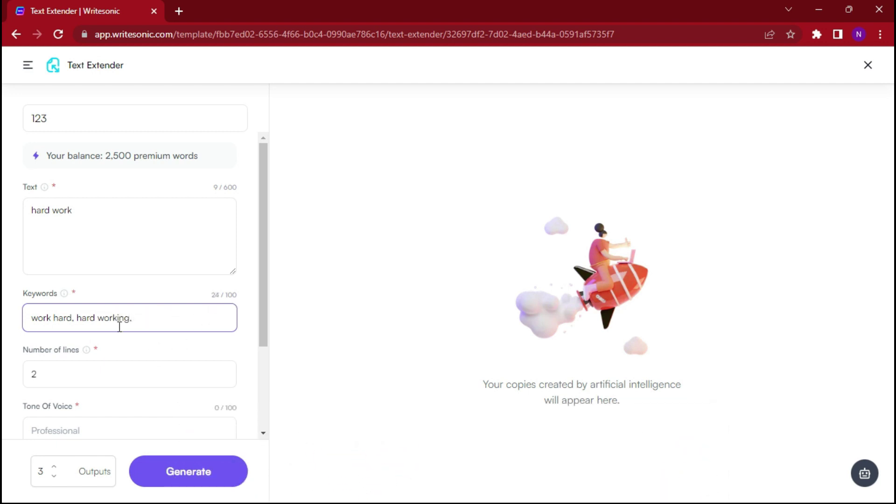
# Set the number of lines to 10 and the tone of voice to "health".
pyautogui.scroll(-3, 133, 321)
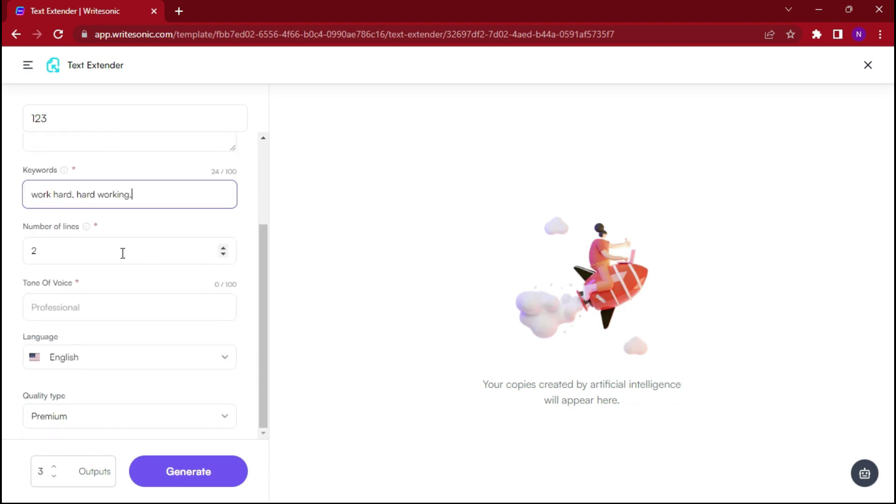
pyautogui.click(75, 257)
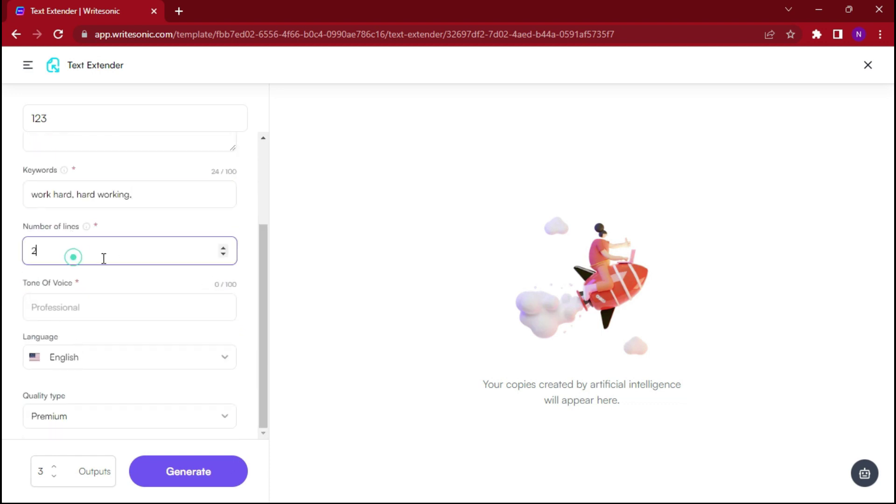
pyautogui.moveTo(103, 254); pyautogui.dragTo(19, 254)
pyautogui.click(224, 248)
pyautogui.click(92, 306)
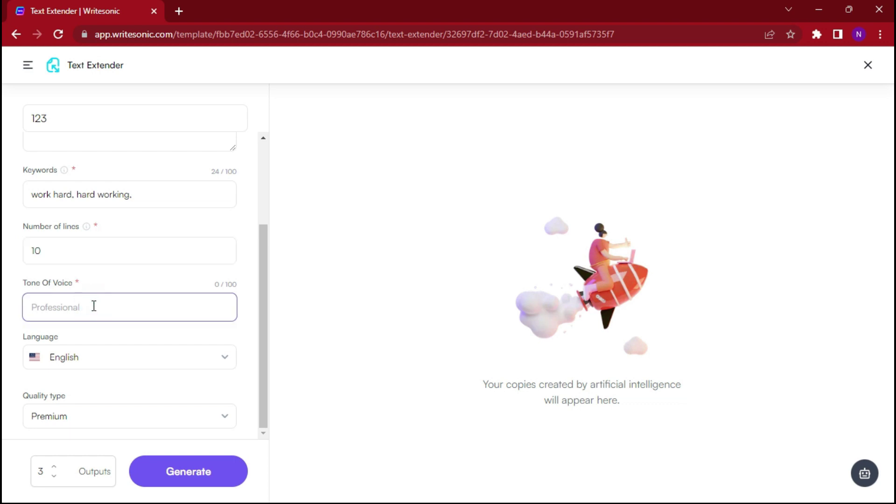
pyautogui.write('health')
# Examine the full list of available output languages for the Text Extender and choose English.
pyautogui.click(226, 363)
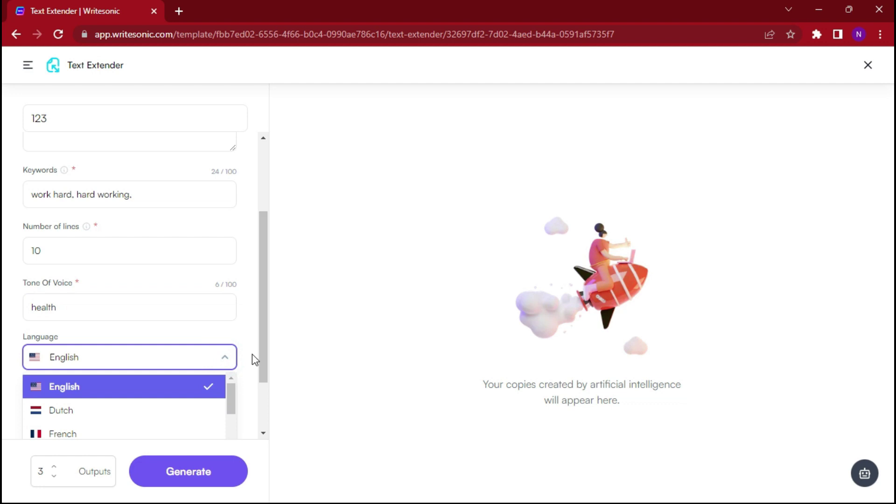
pyautogui.scroll(-2, 264, 349)
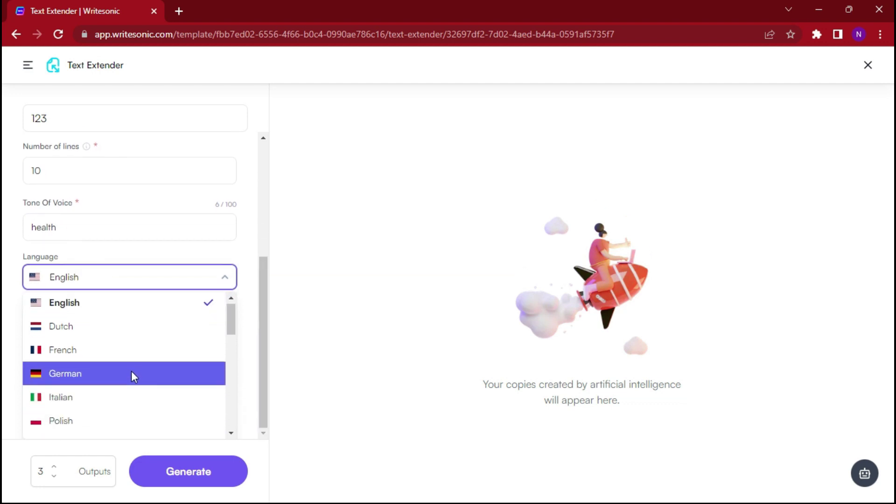
pyautogui.scroll(-4, 131, 371)
pyautogui.scroll(-4, 131, 362)
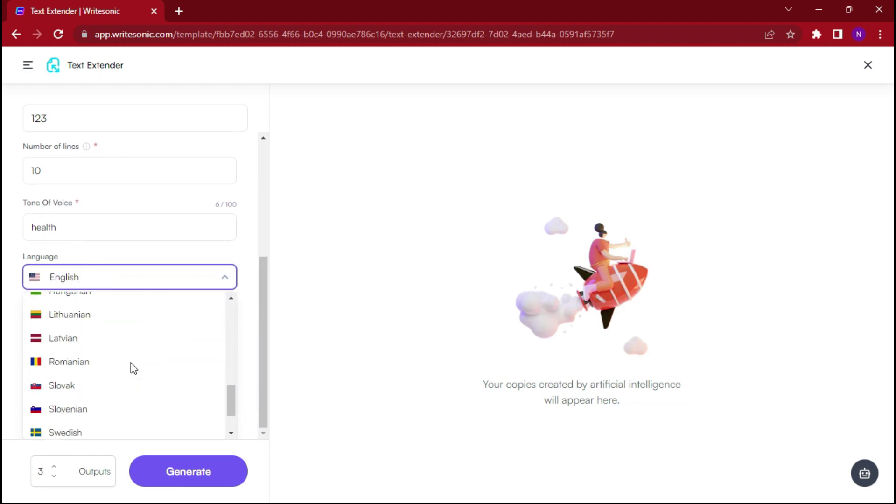
pyautogui.scroll(2, 130, 362)
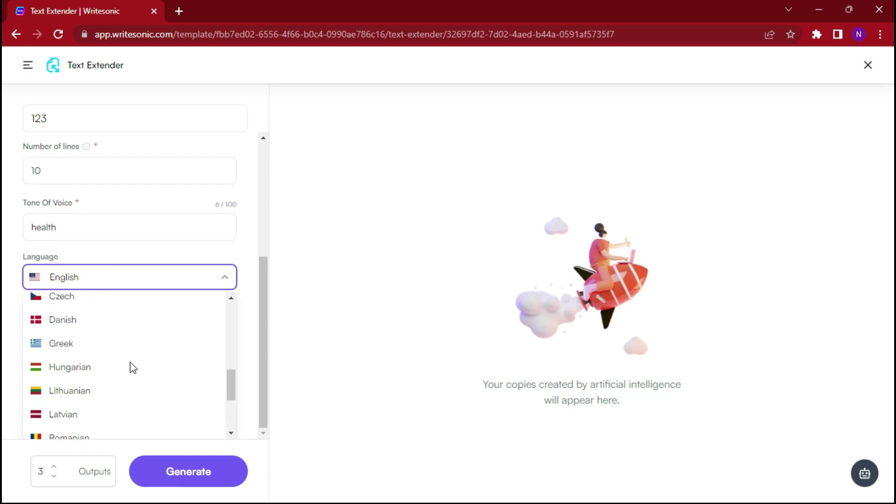
pyautogui.scroll(3, 113, 365)
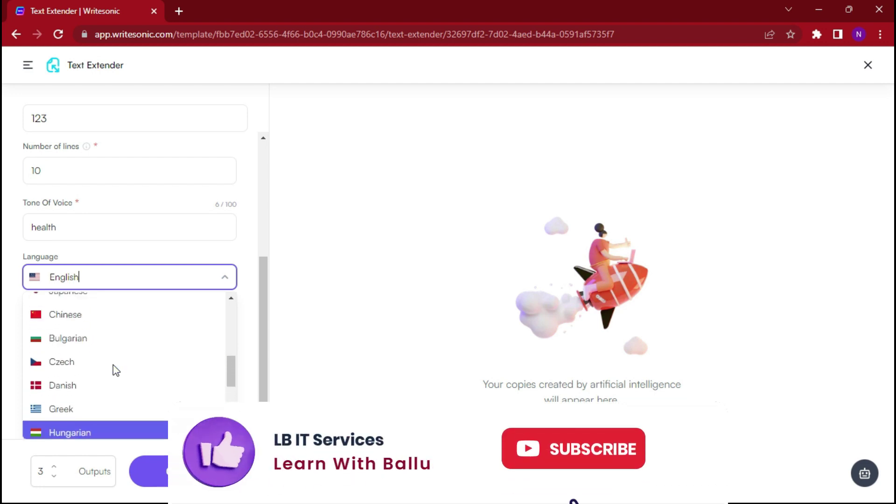
pyautogui.scroll(5, 113, 369)
pyautogui.scroll(2, 113, 369)
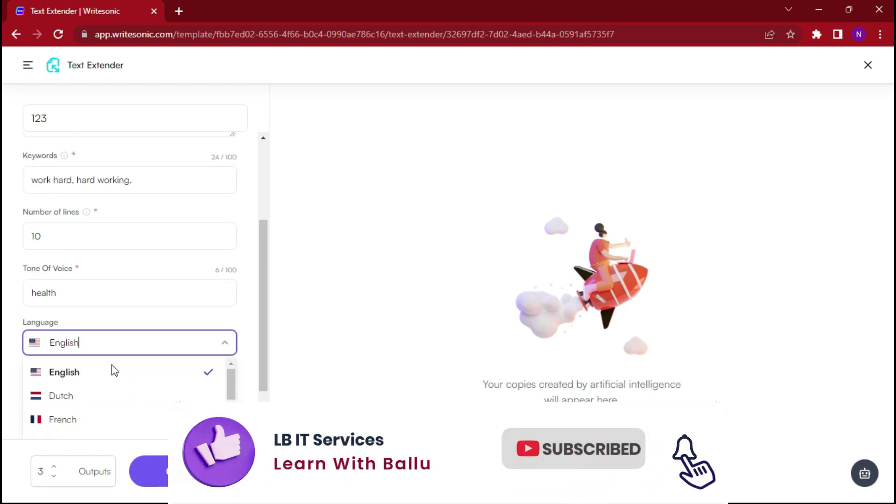
pyautogui.scroll(-2, 111, 370)
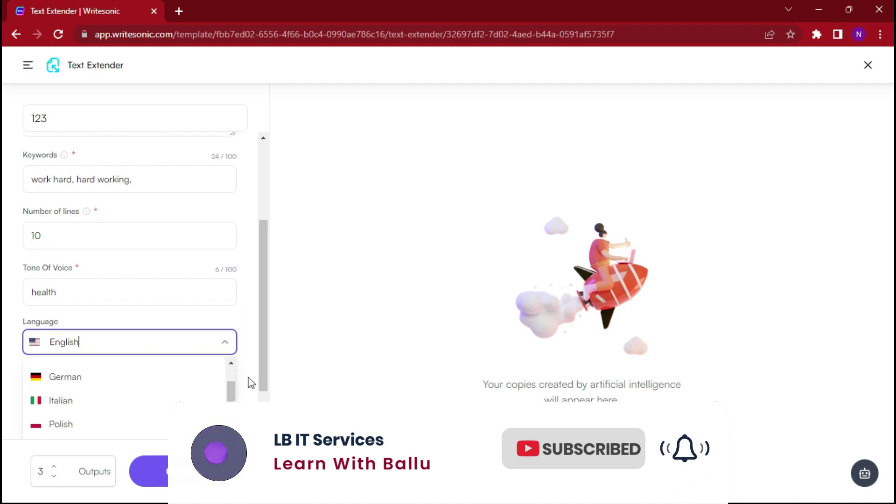
pyautogui.scroll(-1, 251, 383)
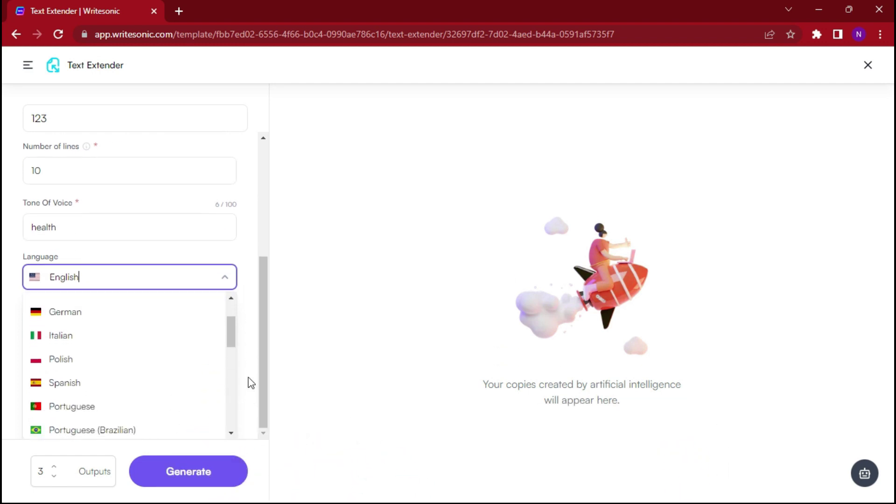
pyautogui.scroll(-6, 92, 354)
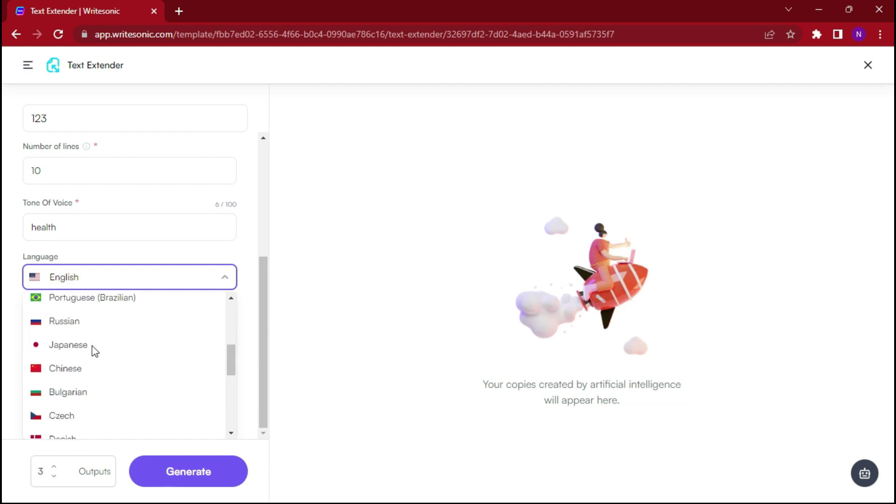
pyautogui.scroll(-1, 95, 351)
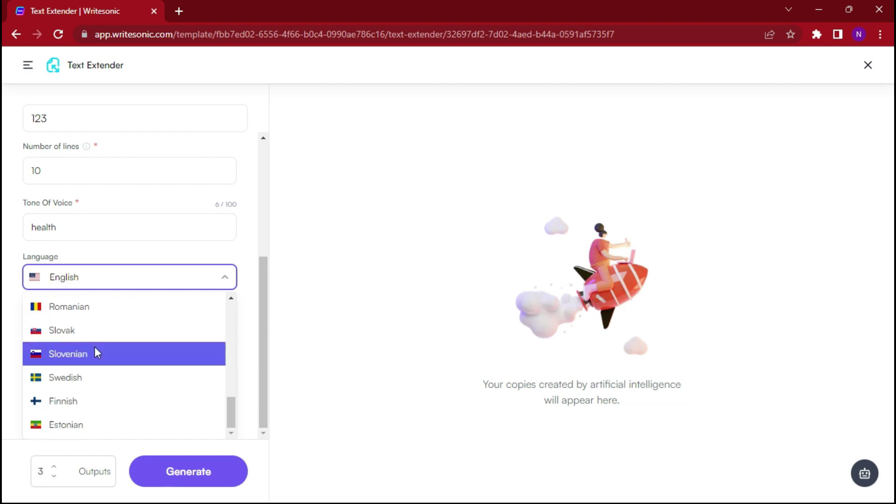
pyautogui.scroll(3, 96, 353)
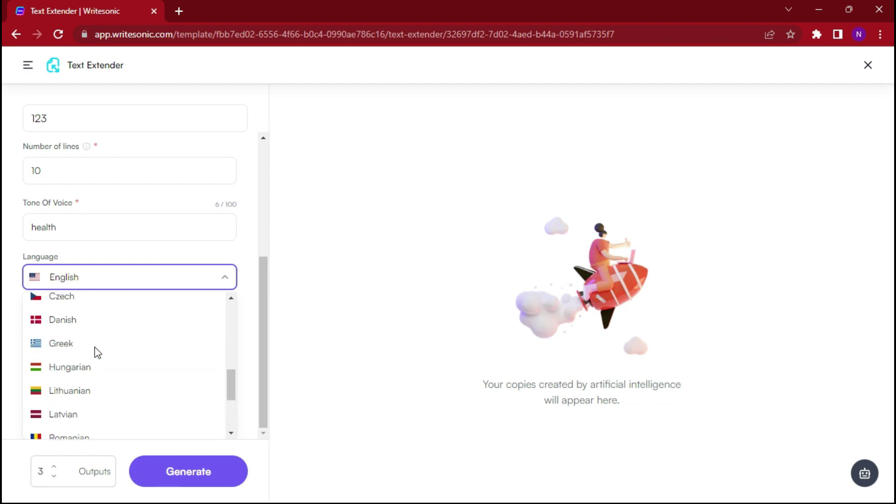
pyautogui.scroll(7, 97, 353)
pyautogui.scroll(-3, 97, 353)
pyautogui.scroll(2, 97, 352)
pyautogui.scroll(5, 97, 352)
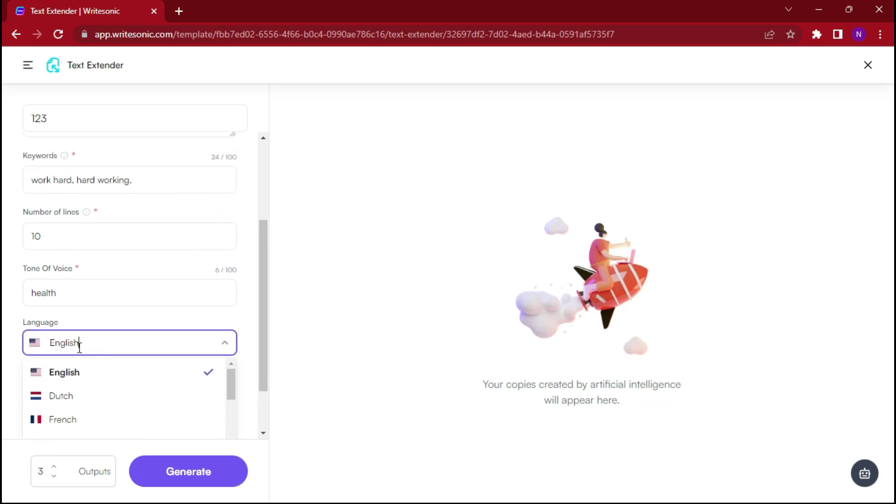
pyautogui.click(105, 370)
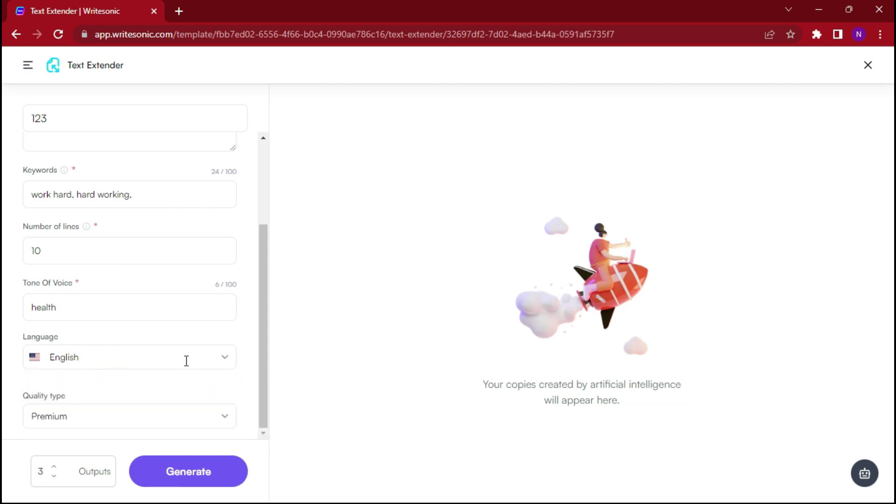
# Choose Premium as the quality type and try to generate the extended text copies.
pyautogui.click(100, 409)
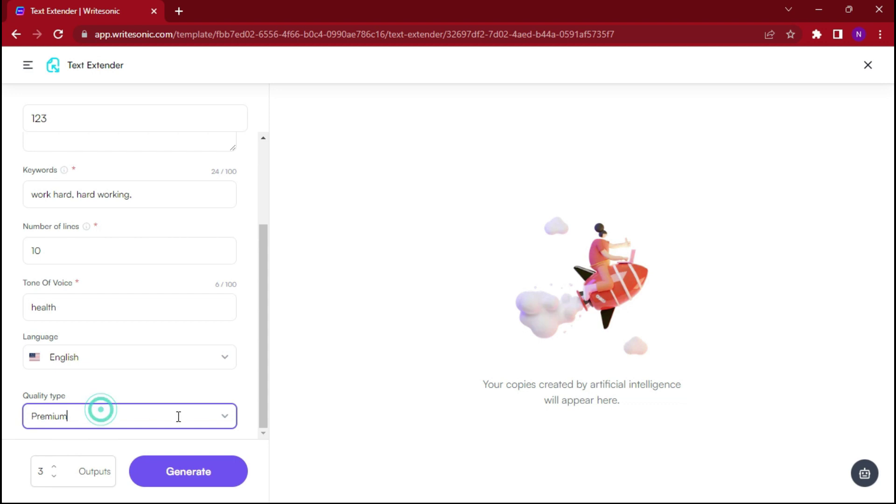
pyautogui.click(223, 420)
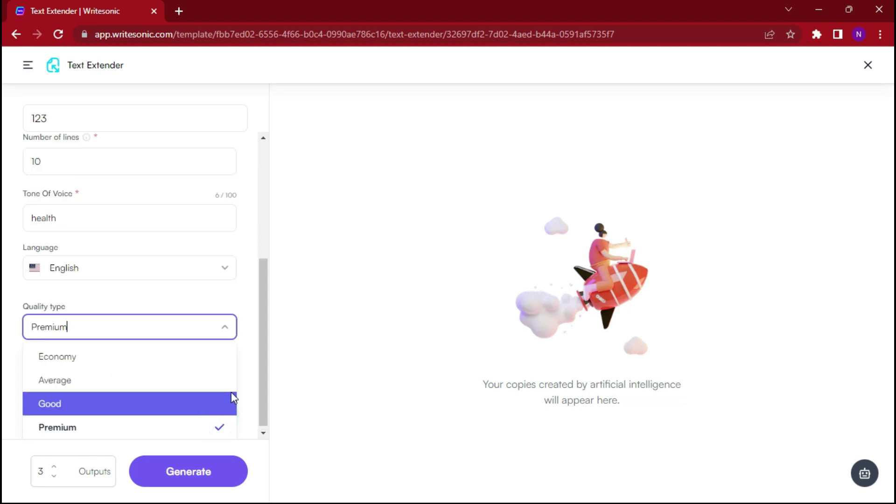
pyautogui.click(109, 422)
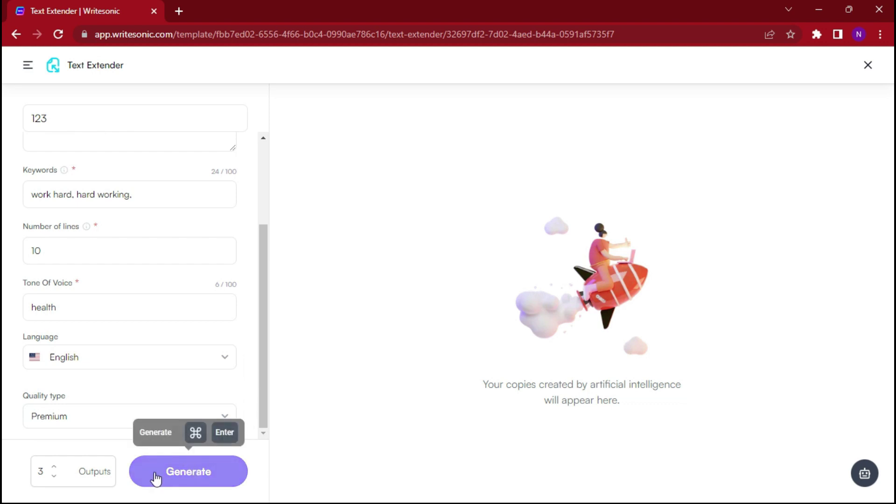
pyautogui.click(187, 475)
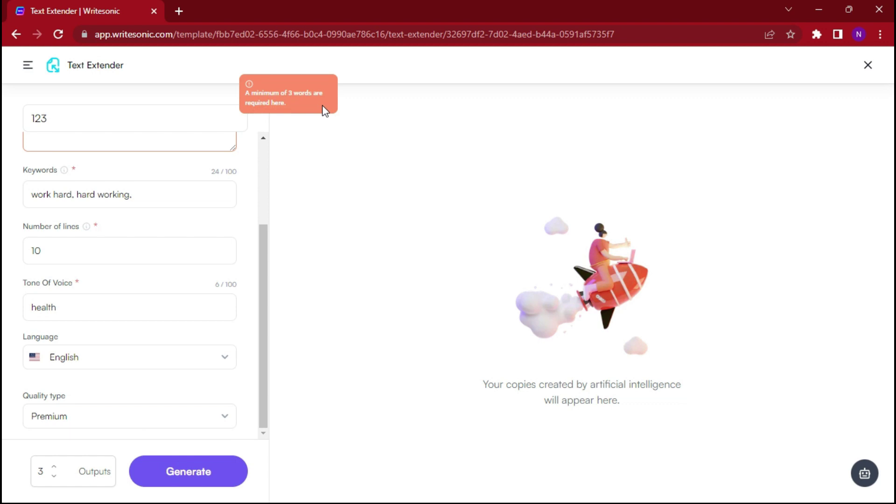
# Extend the source text to "hard work healthy", generate three outputs and look through the resulting copies.
pyautogui.scroll(1, 104, 144)
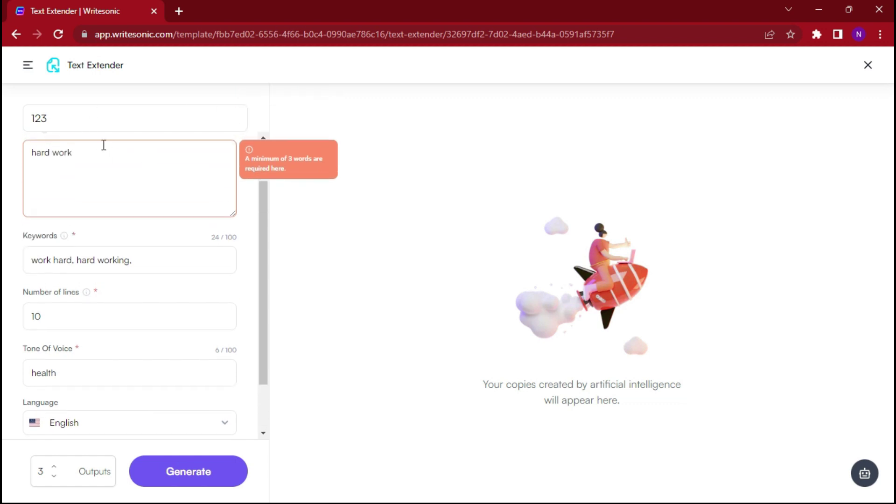
pyautogui.click(92, 156)
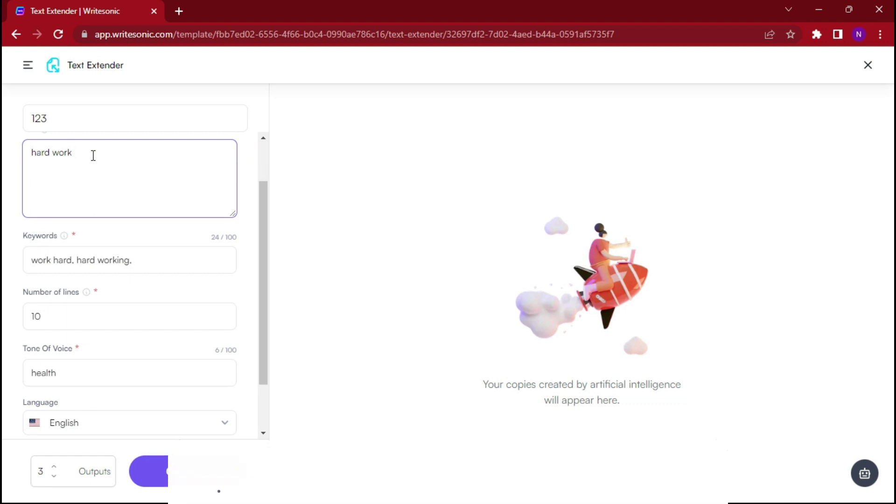
pyautogui.write('health')
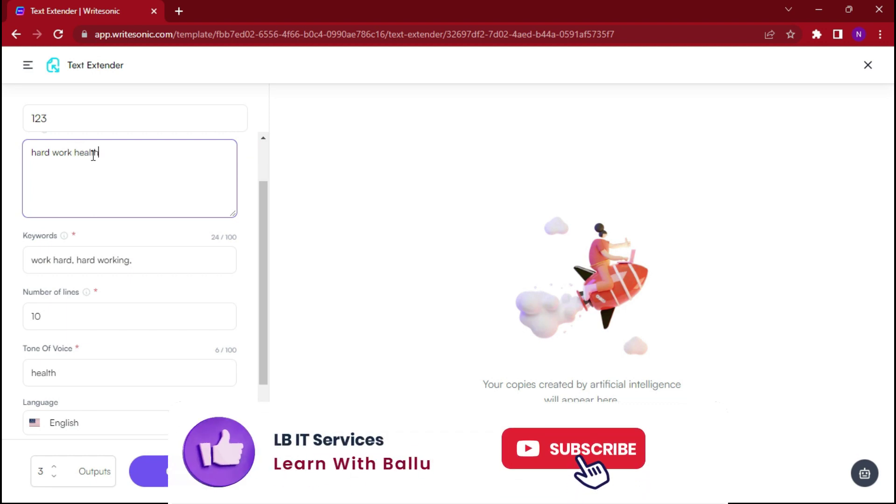
pyautogui.write('y')
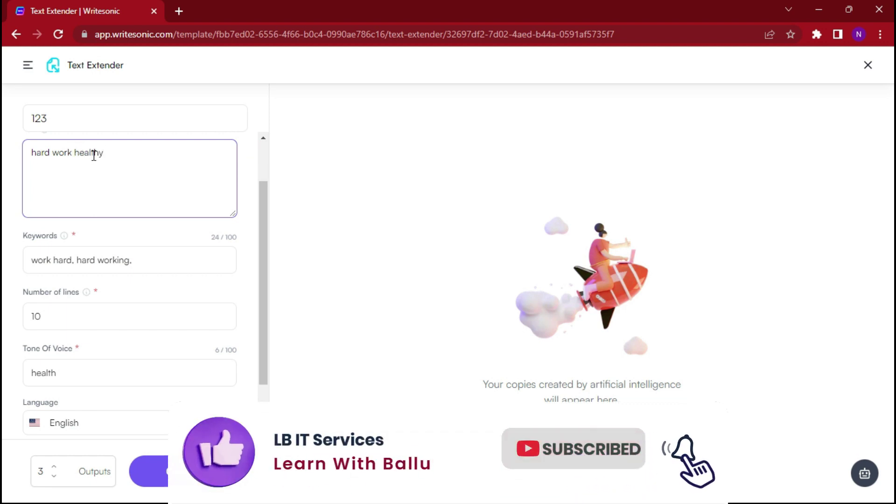
pyautogui.click(154, 471)
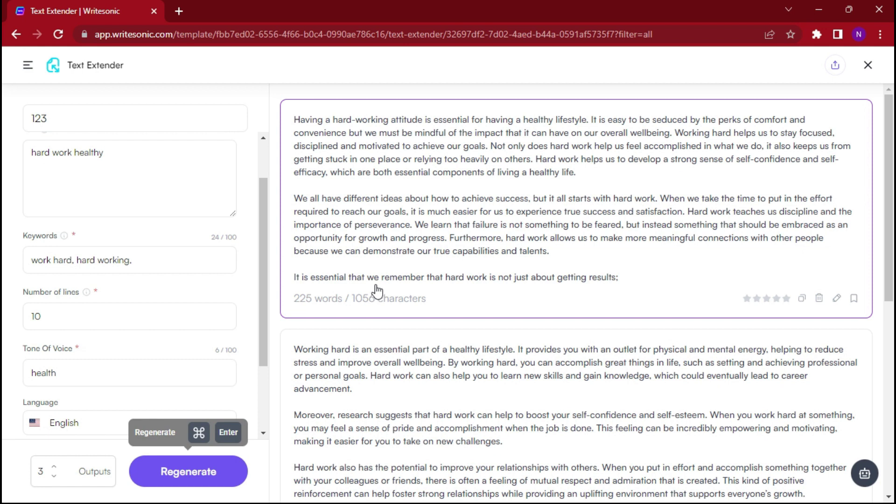
pyautogui.scroll(-8, 382, 294)
pyautogui.scroll(7, 393, 297)
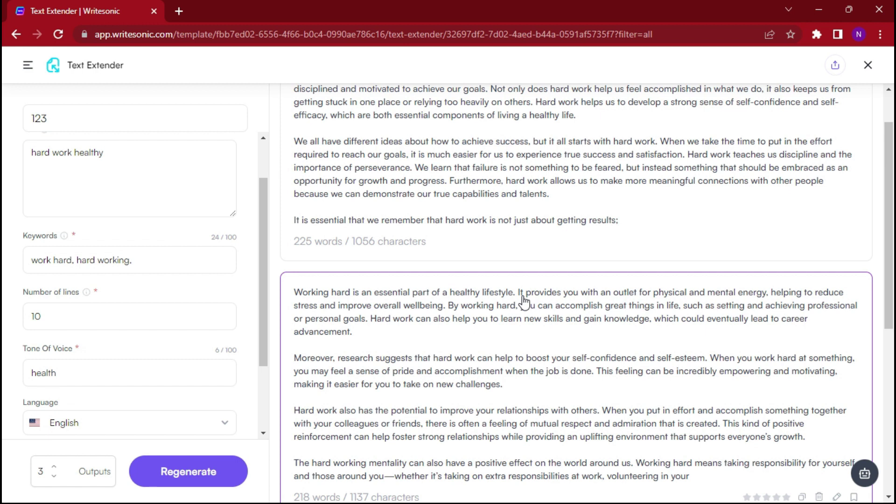
# Review the three generated Text Extender copies and copy the last one to the clipboard.
pyautogui.scroll(1, 523, 301)
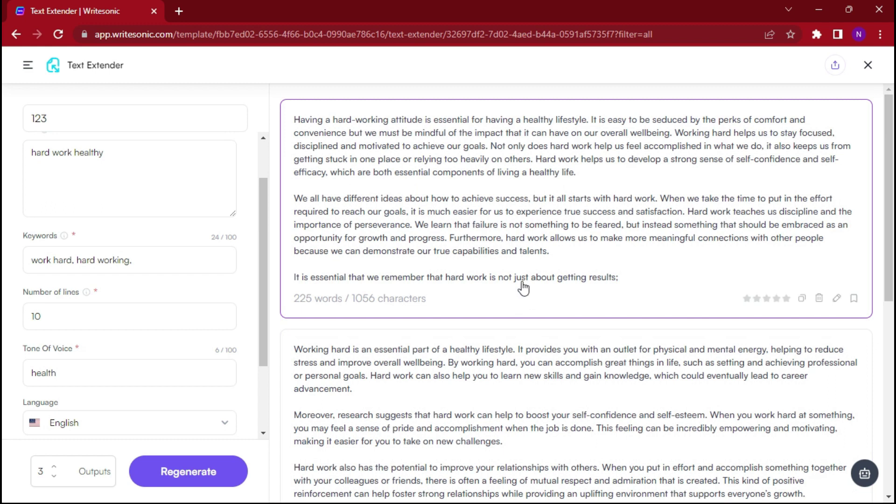
pyautogui.scroll(-8, 523, 285)
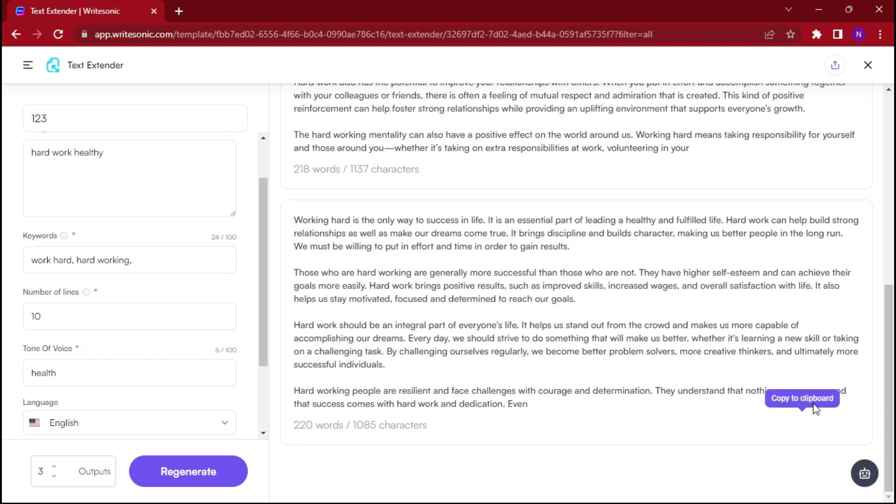
pyautogui.click(802, 425)
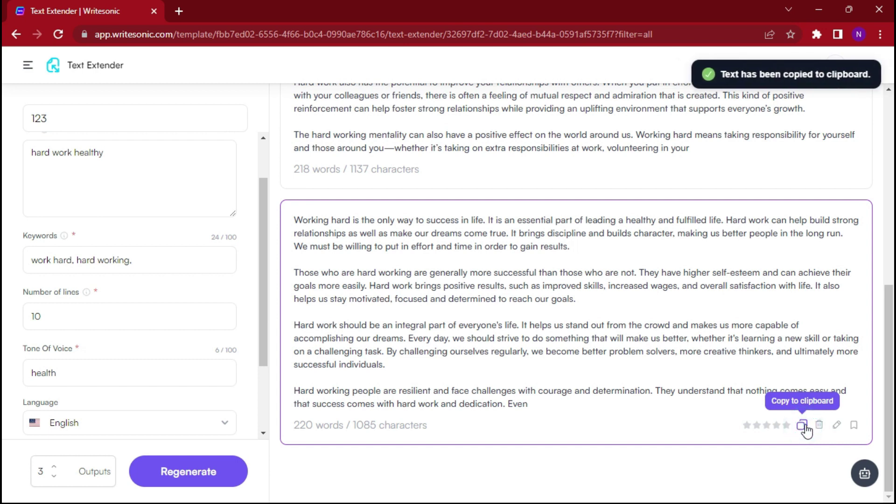
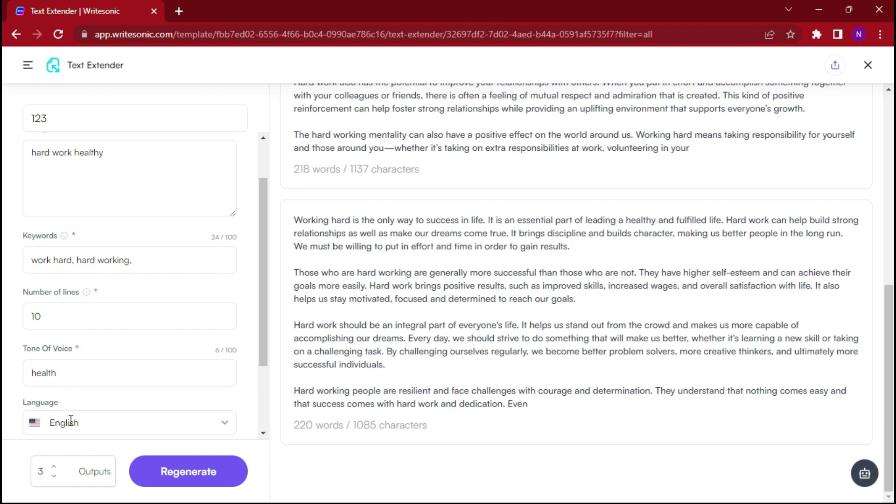
pyautogui.click(199, 487)
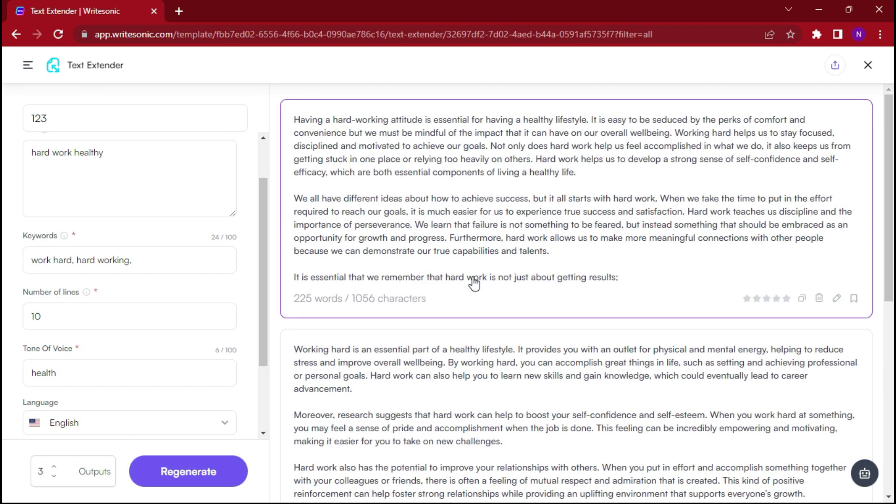
# Return to the template library, open the Company Bios V2 template and name the document "1325".
pyautogui.click(16, 35)
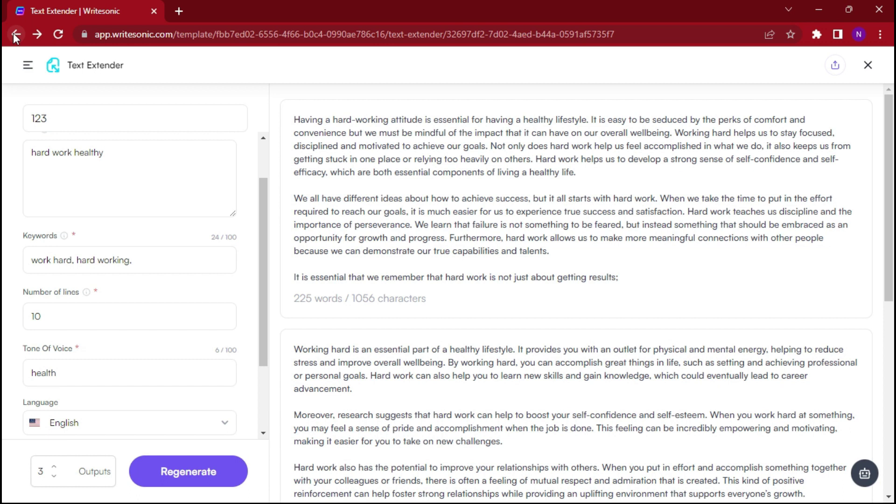
pyautogui.click(15, 34)
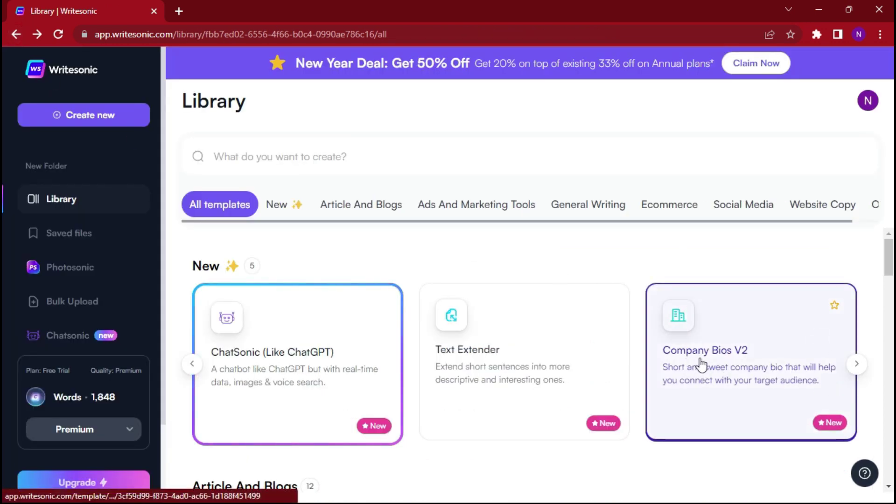
pyautogui.click(730, 361)
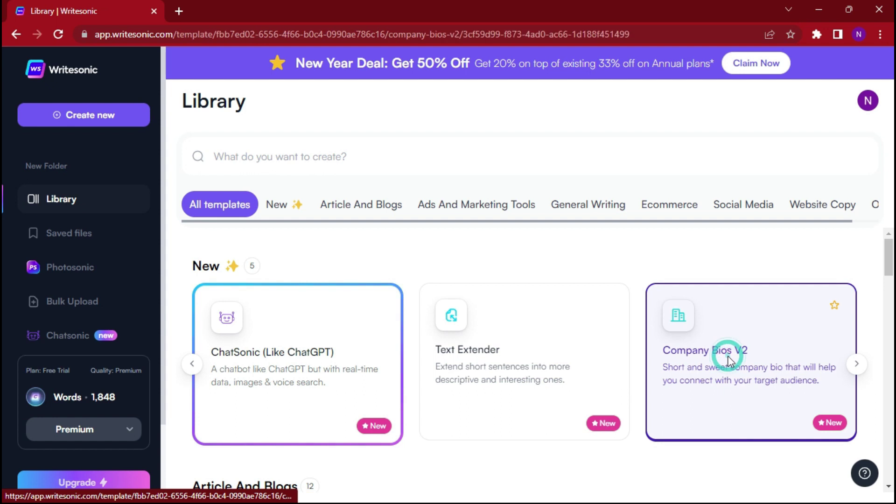
pyautogui.click(107, 119)
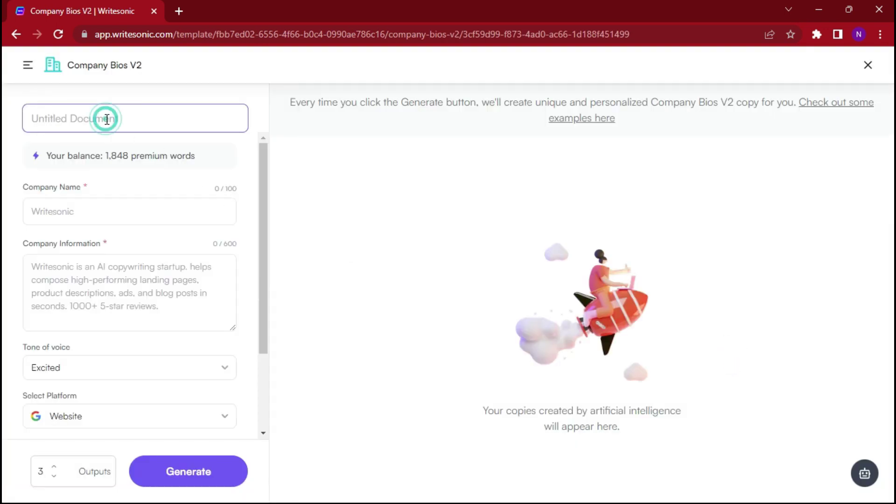
pyautogui.write('1325')
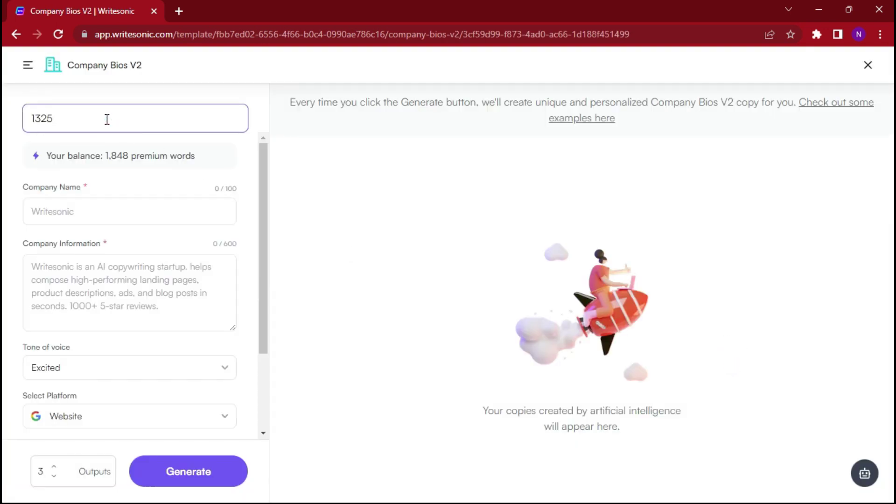
# Enter "reliance" as the company name, correcting its spelling with the suggested word.
pyautogui.click(86, 216)
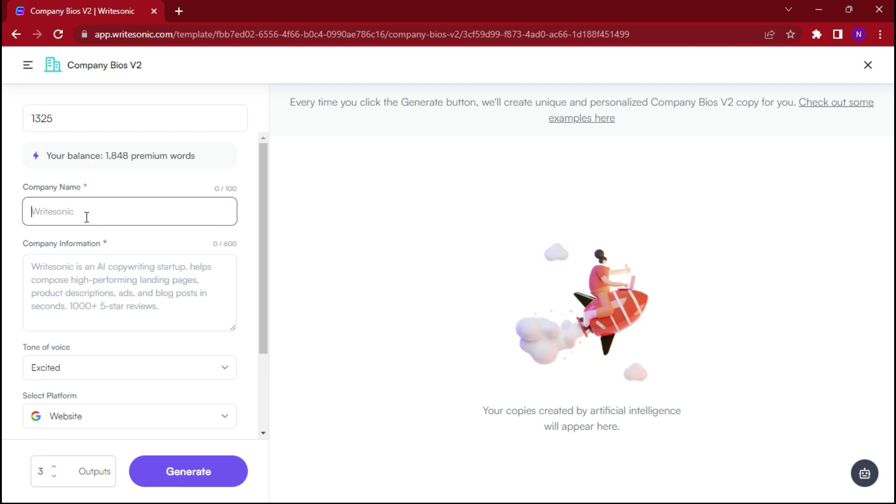
pyautogui.write('relience')
pyautogui.rightClick(57, 216)
pyautogui.click(72, 226)
# Enter "communication" as the company information.
pyautogui.click(84, 277)
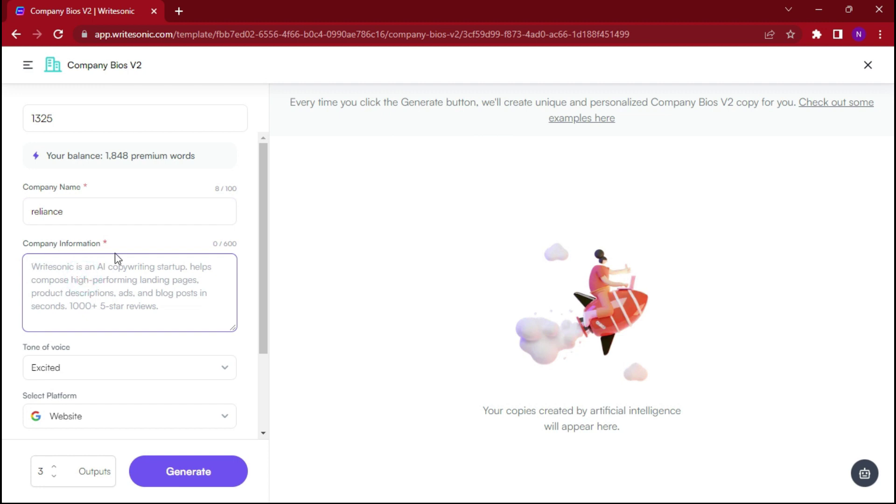
pyautogui.write('di')
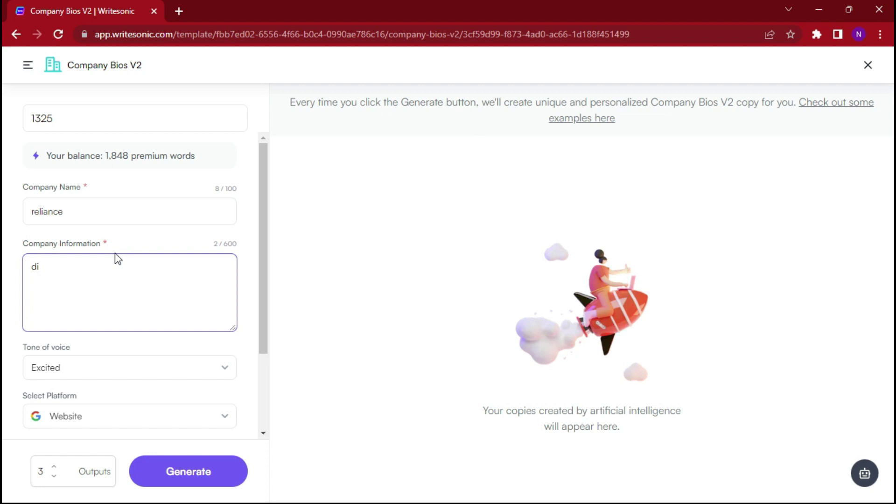
pyautogui.press('BackSpace')
pyautogui.press('BackSpace')
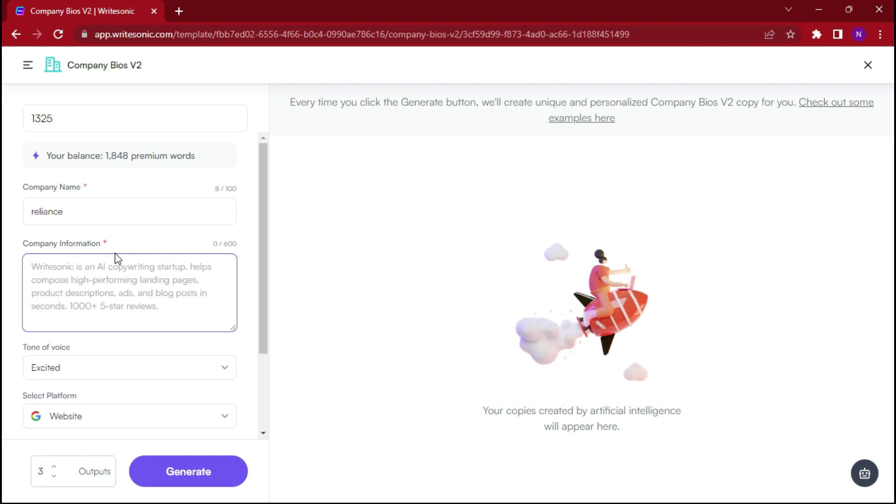
pyautogui.write('communication')
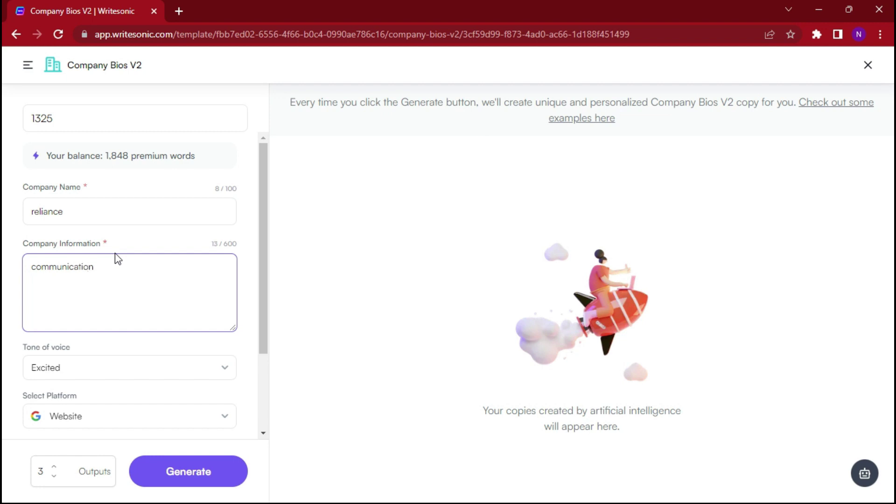
# Set the tone of voice for the company bio to Professional.
pyautogui.scroll(-2, 116, 254)
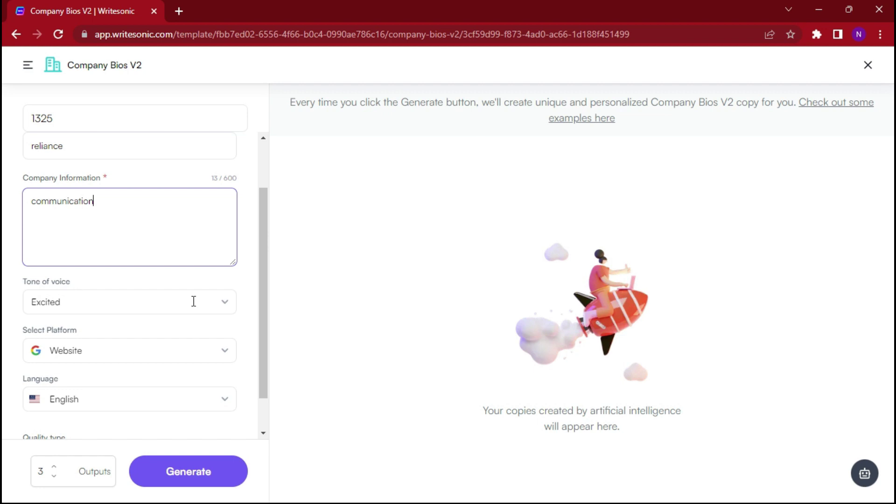
pyautogui.click(221, 304)
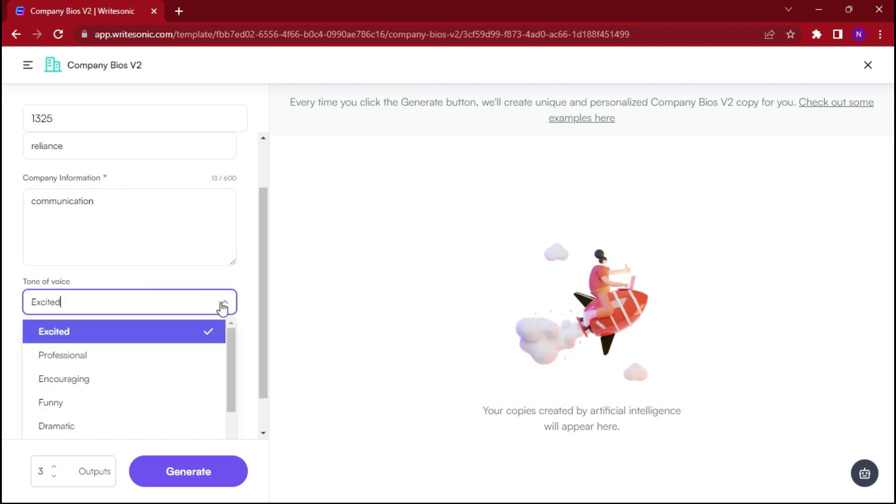
pyautogui.moveTo(230, 343); pyautogui.dragTo(231, 323)
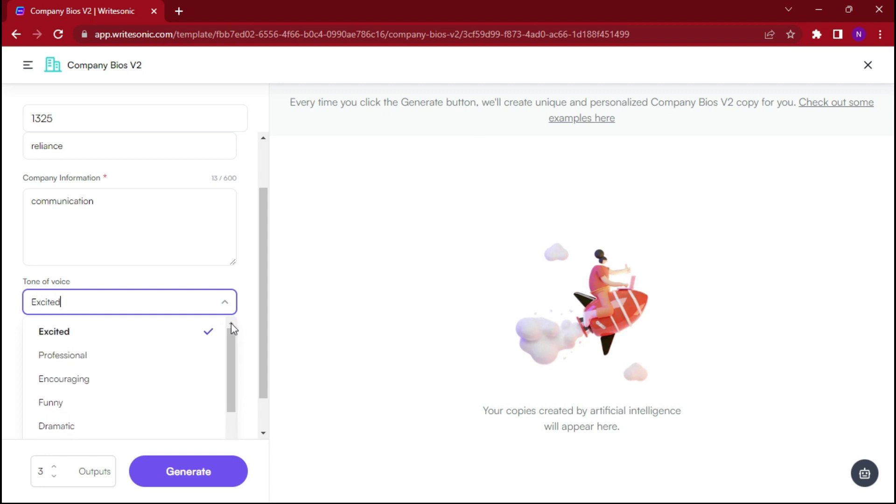
pyautogui.click(64, 353)
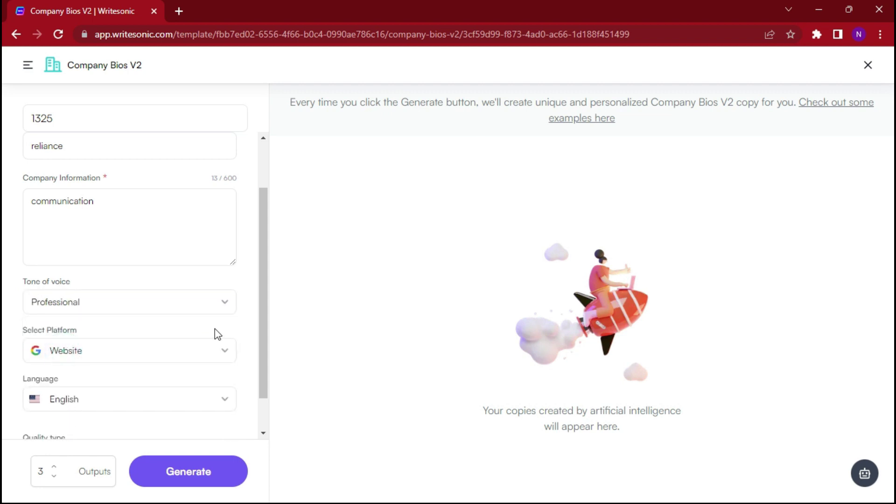
# Look through the platform options, keep Website selected and try to generate the company bios.
pyautogui.scroll(-1, 250, 314)
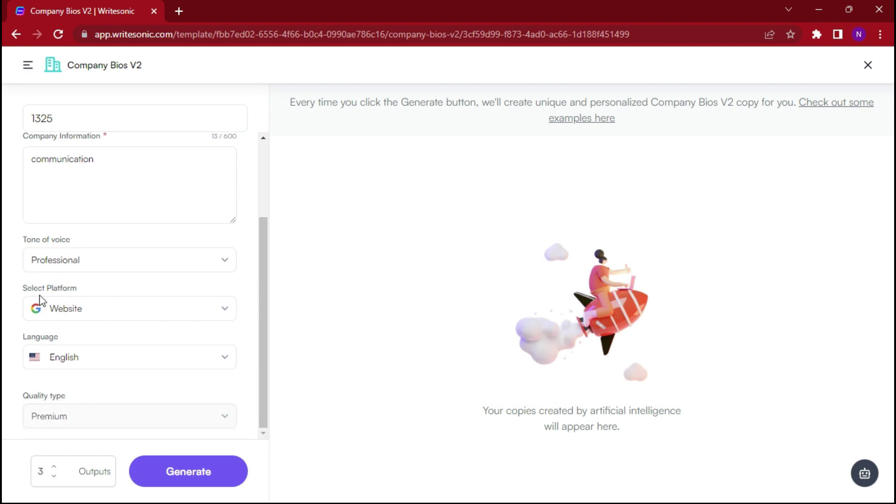
pyautogui.click(210, 307)
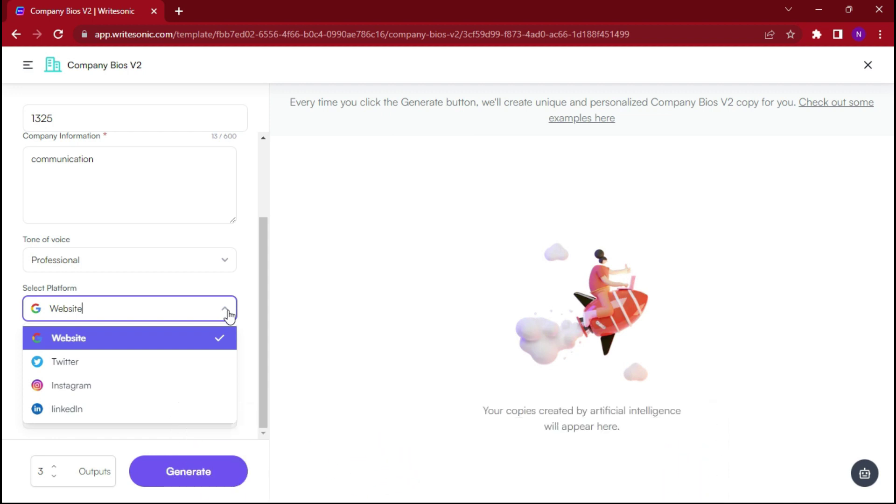
pyautogui.click(93, 339)
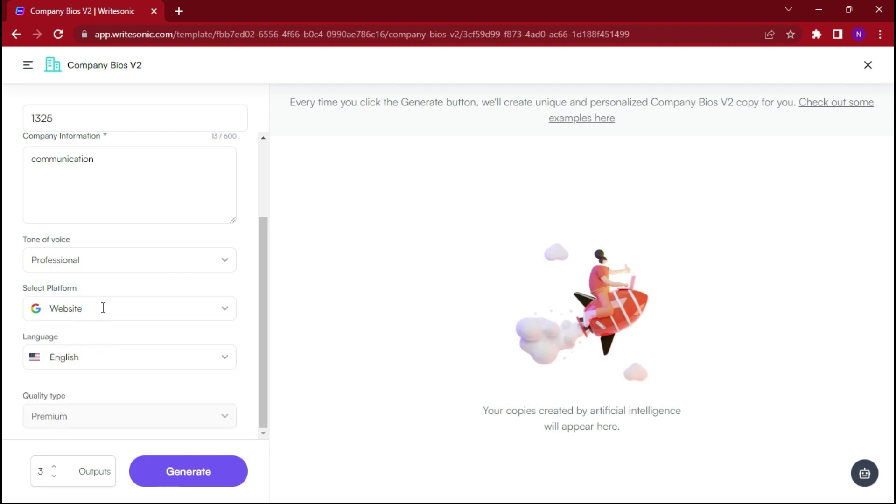
pyautogui.click(226, 311)
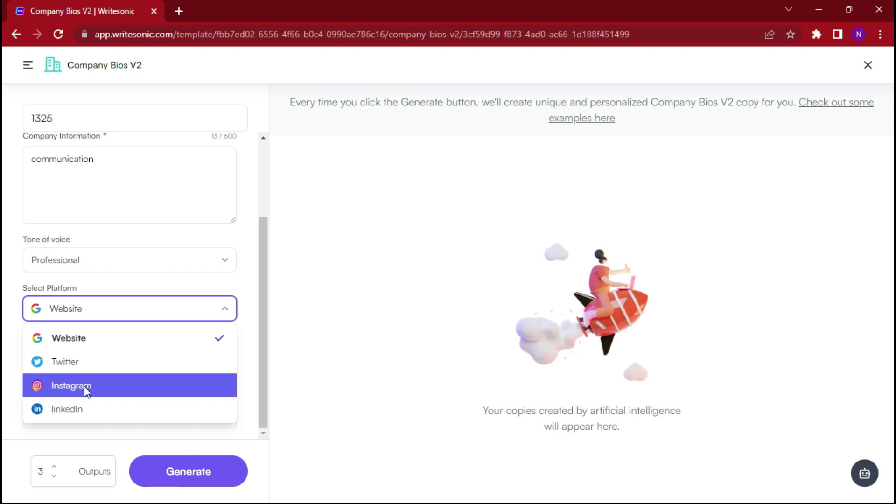
pyautogui.click(247, 310)
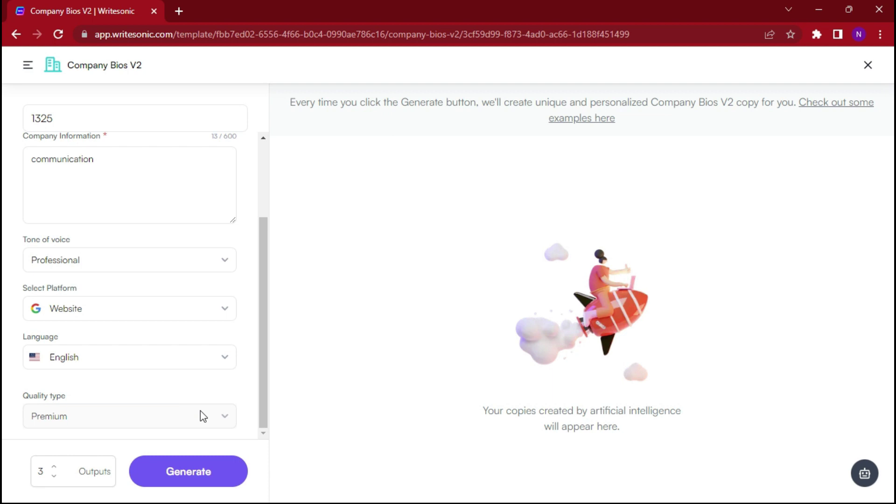
pyautogui.click(206, 471)
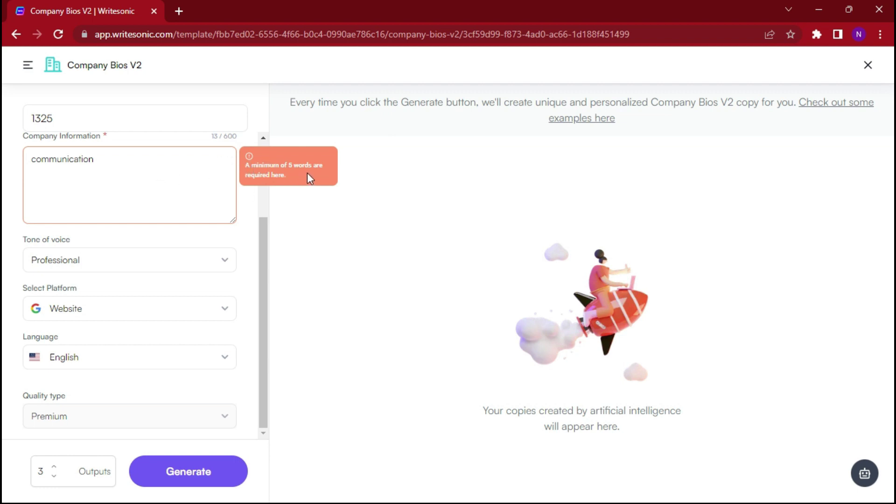
# Extend the company information to "communication evolution generation" and try to generate the bios again.
pyautogui.click(128, 172)
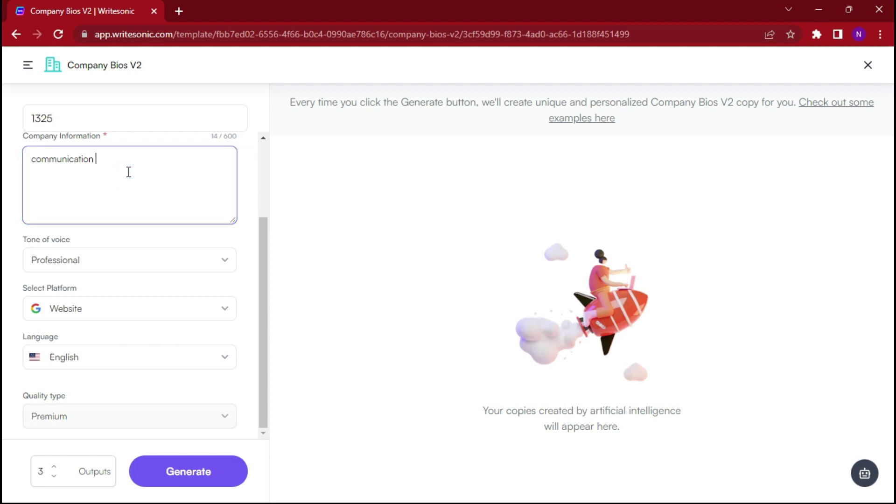
pyautogui.write('e')
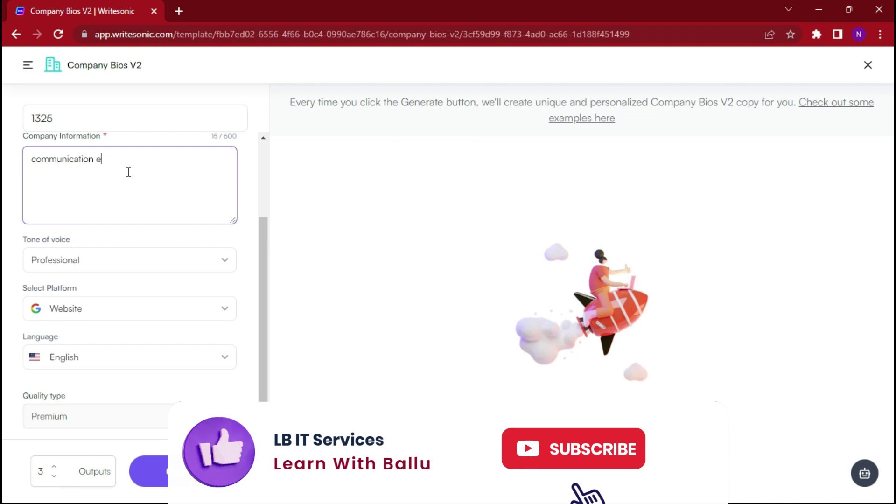
pyautogui.write('volution')
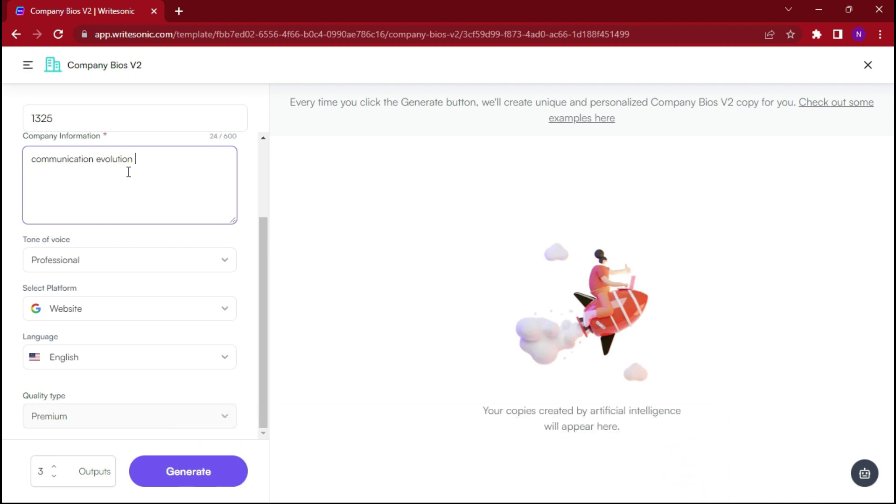
pyautogui.write('genration')
pyautogui.rightClick(165, 161)
pyautogui.click(190, 171)
pyautogui.click(208, 482)
# Append "oil, petrol, deiseal" to the company information, using a spelling suggestion for the last word.
pyautogui.click(201, 166)
pyautogui.write('oil, petr')
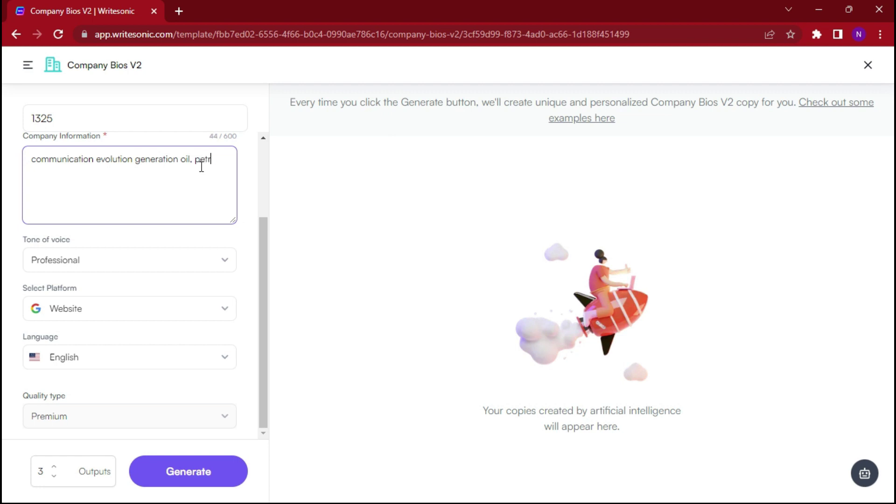
pyautogui.write('ol, desil')
pyautogui.rightClick(36, 175)
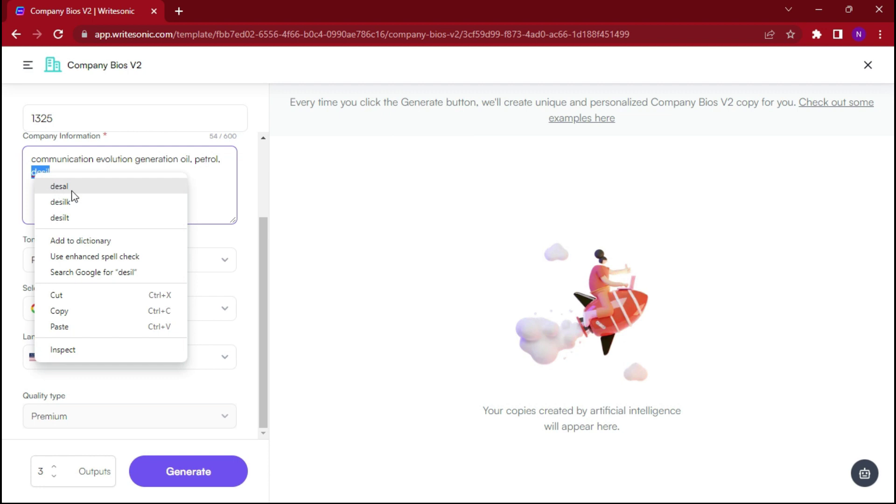
pyautogui.click(92, 169)
pyautogui.click(47, 173)
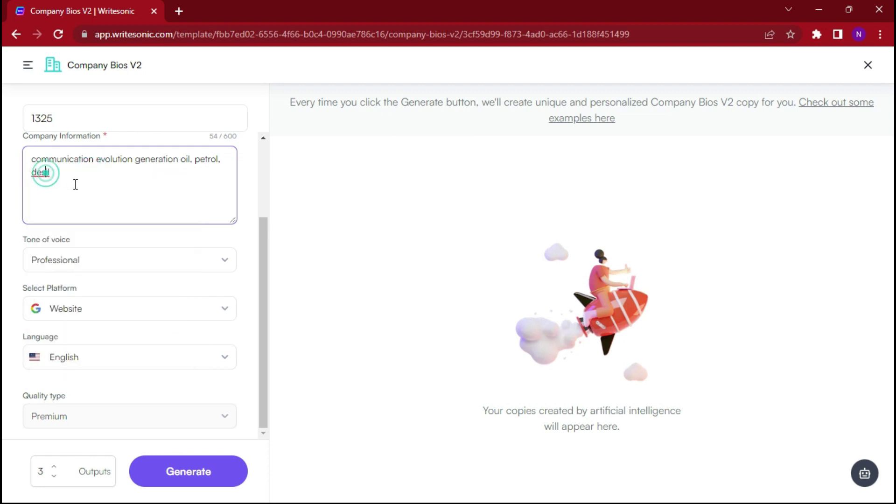
pyautogui.write('e')
pyautogui.click(130, 196)
pyautogui.rightClick(53, 176)
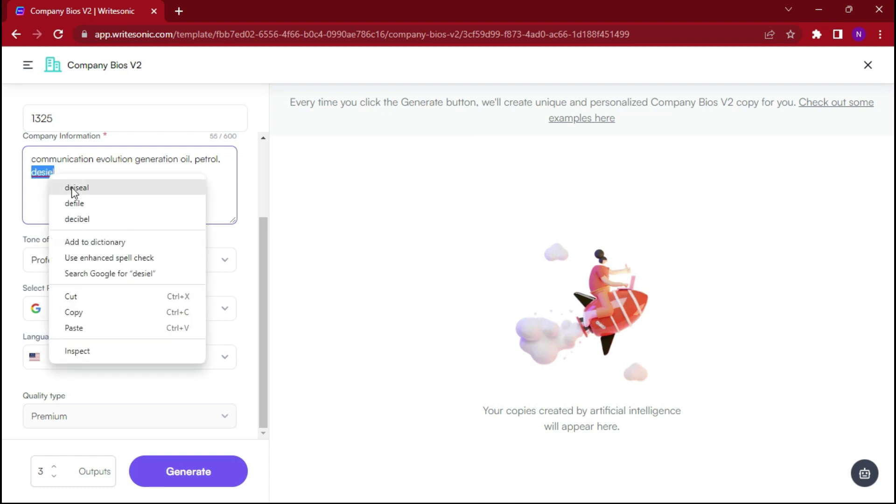
pyautogui.click(102, 190)
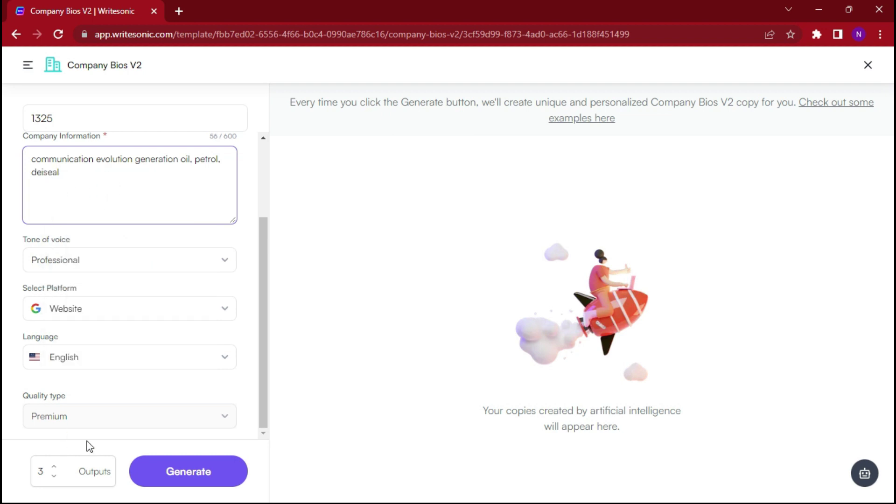
# Generate three company bios and look through the resulting copies.
pyautogui.click(194, 472)
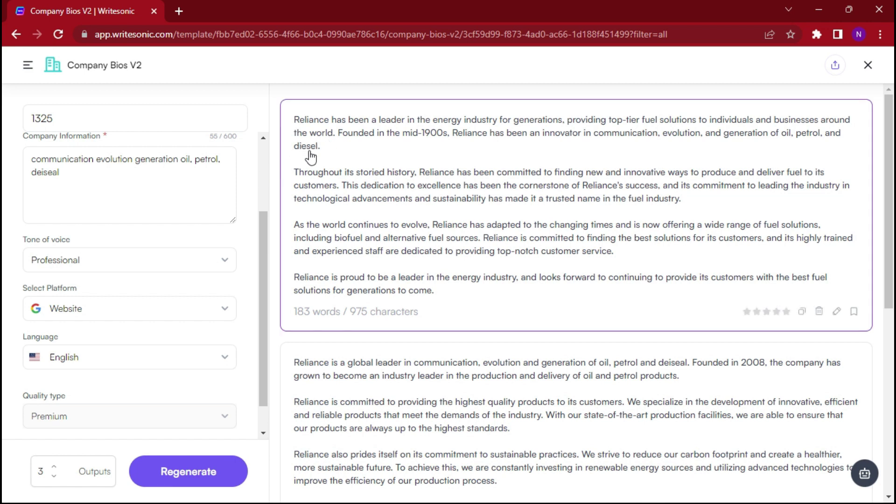
pyautogui.scroll(-5, 336, 194)
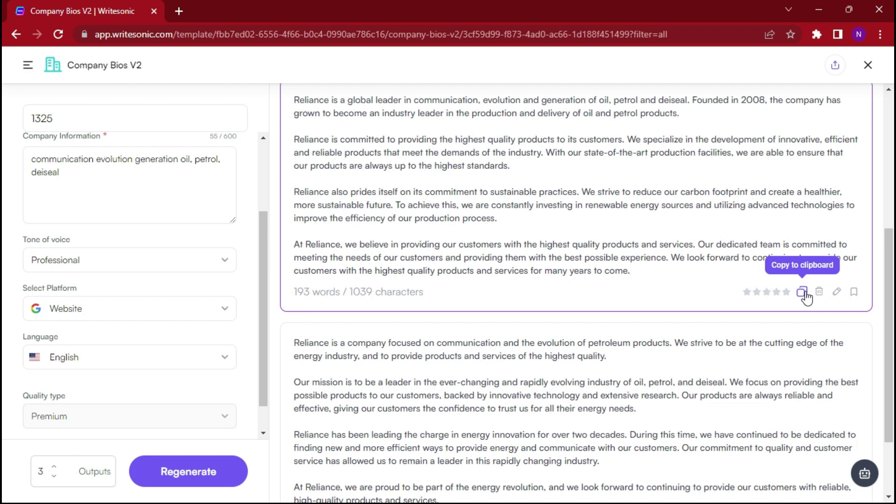
# Return to the template library, look through the article and marketing templates, and open AI Article Writer 4.0.
pyautogui.click(15, 34)
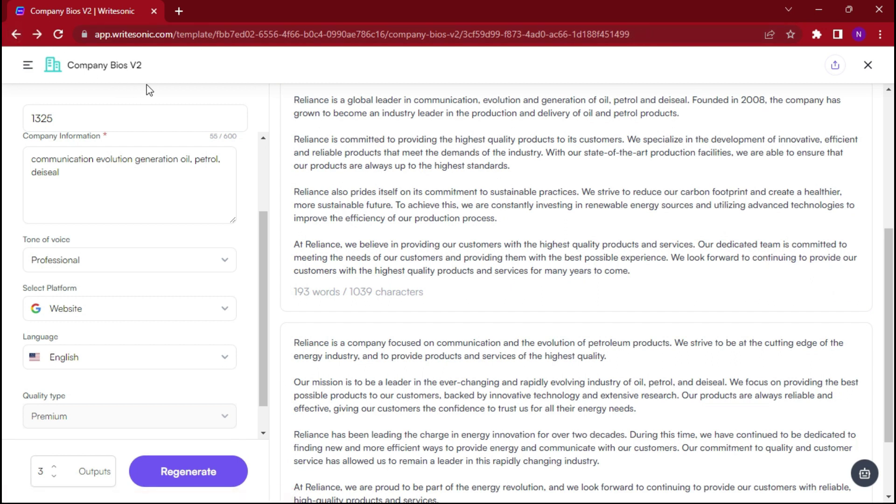
pyautogui.click(15, 34)
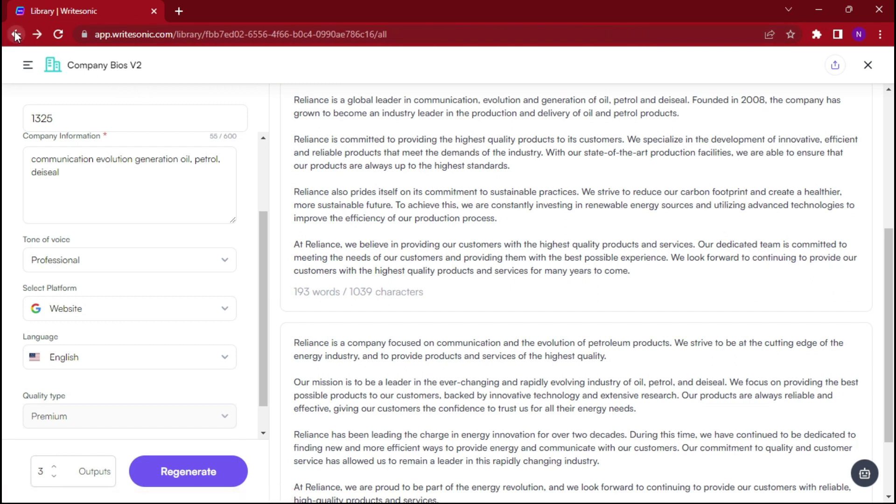
pyautogui.scroll(-3, 645, 339)
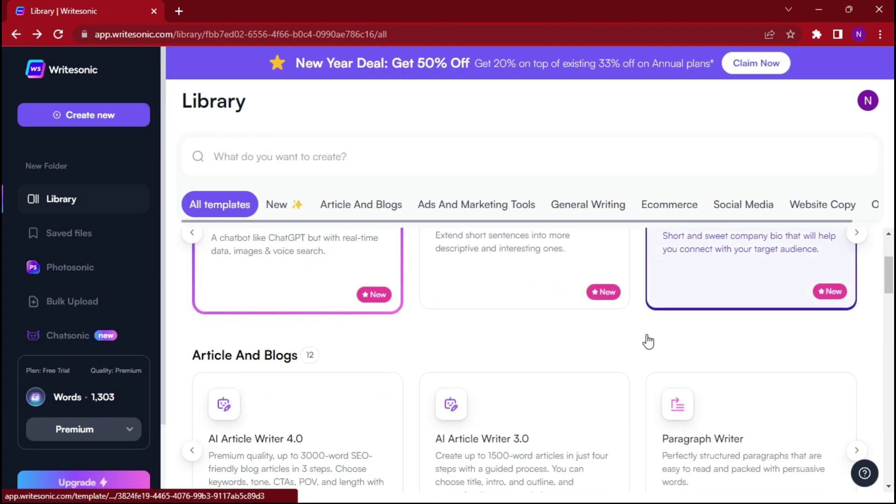
pyautogui.scroll(-2, 635, 371)
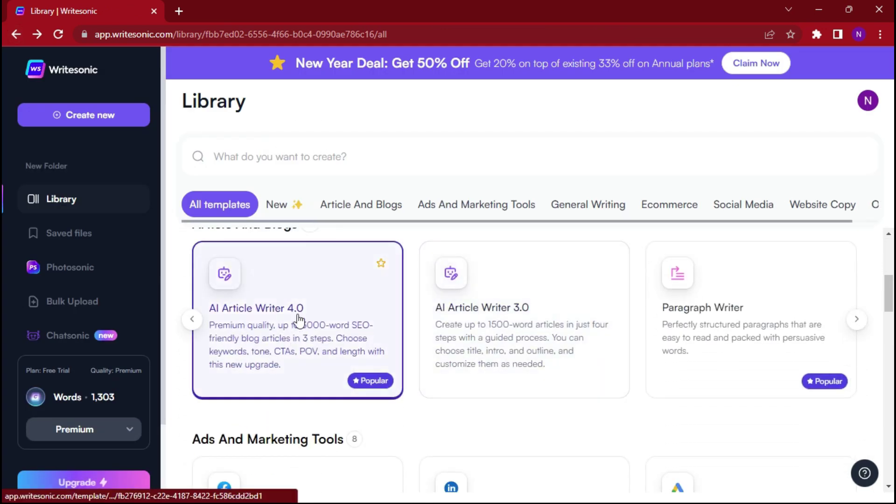
pyautogui.scroll(3, 424, 315)
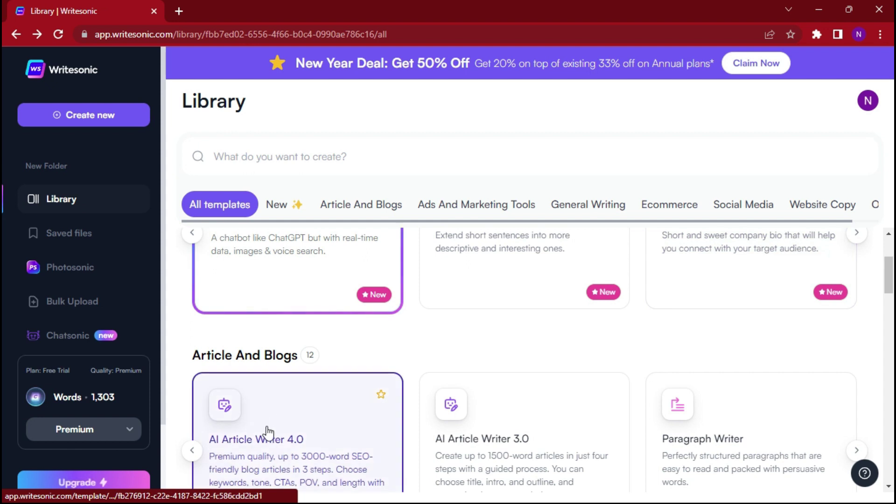
pyautogui.scroll(-1, 293, 428)
pyautogui.scroll(-1, 293, 428)
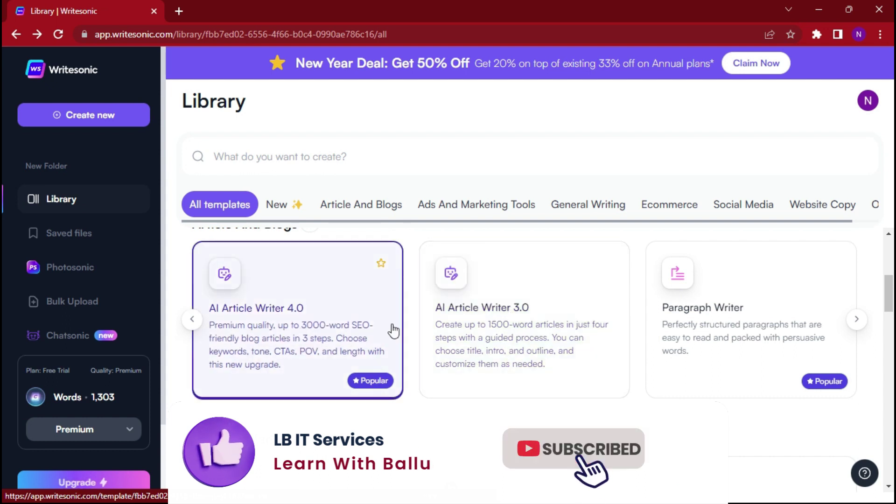
pyautogui.scroll(-4, 738, 326)
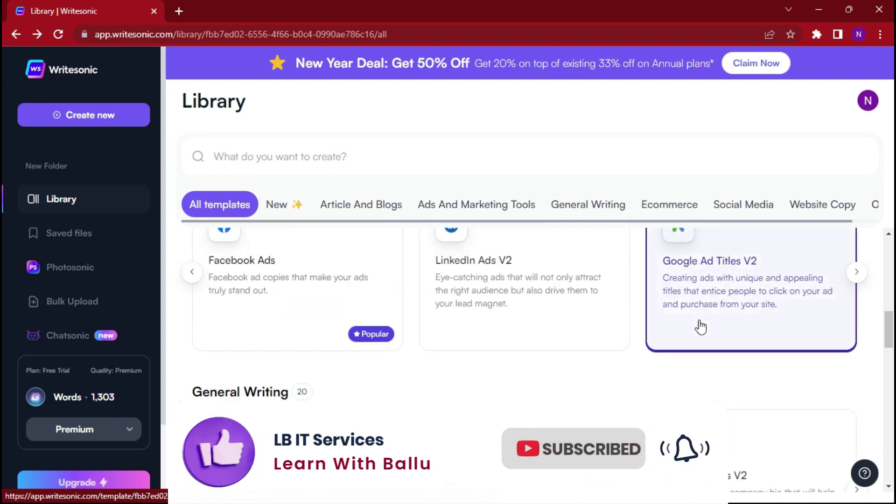
pyautogui.scroll(1, 700, 298)
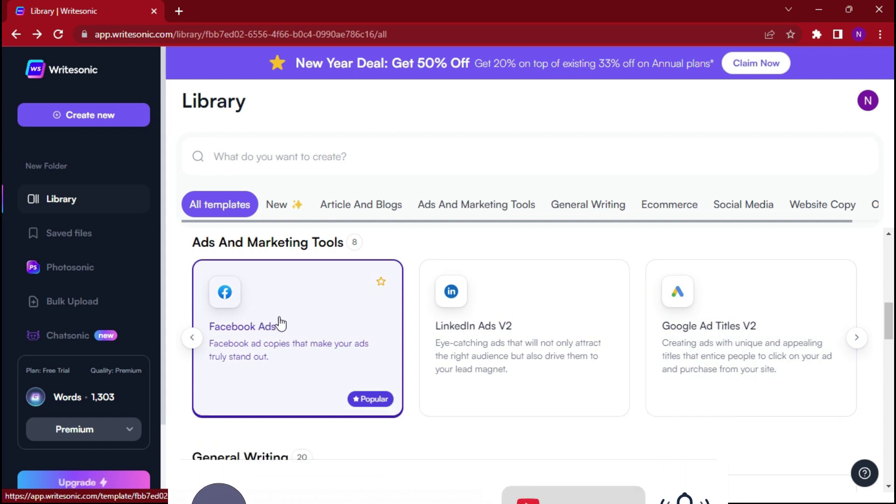
pyautogui.scroll(3, 280, 324)
pyautogui.scroll(1, 282, 323)
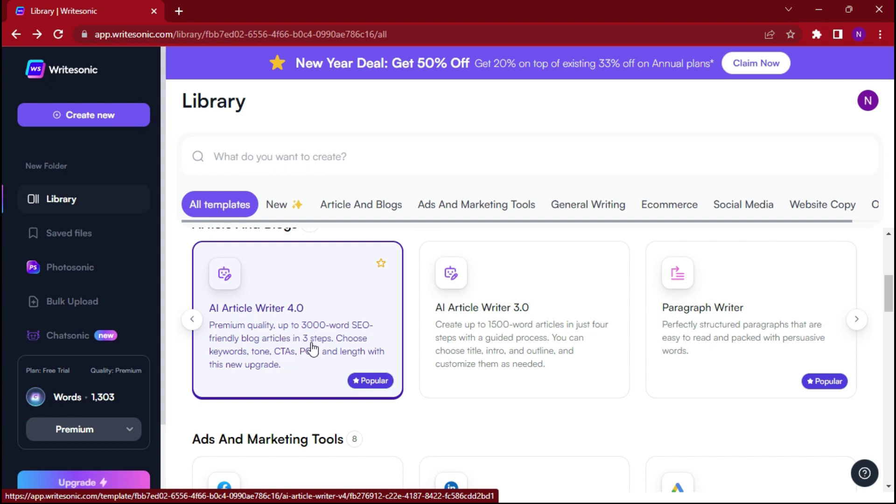
pyautogui.click(304, 327)
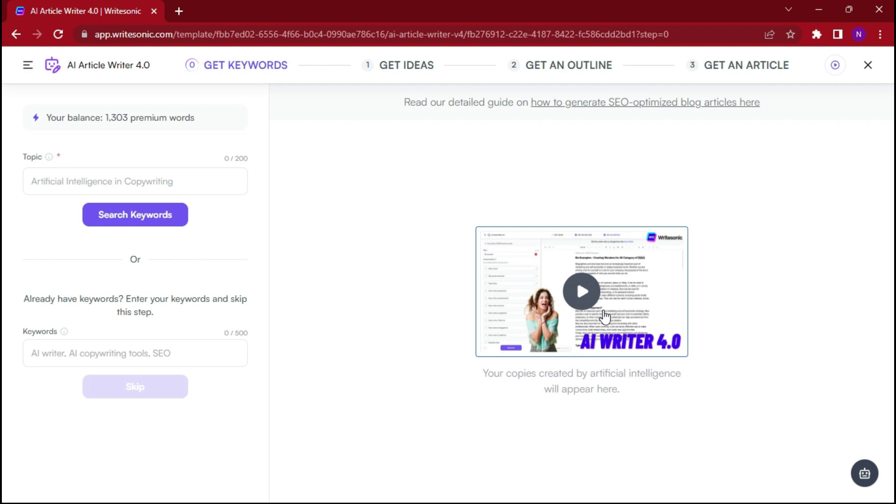
# Enter "jio" as the article topic and search for keywords.
pyautogui.click(126, 182)
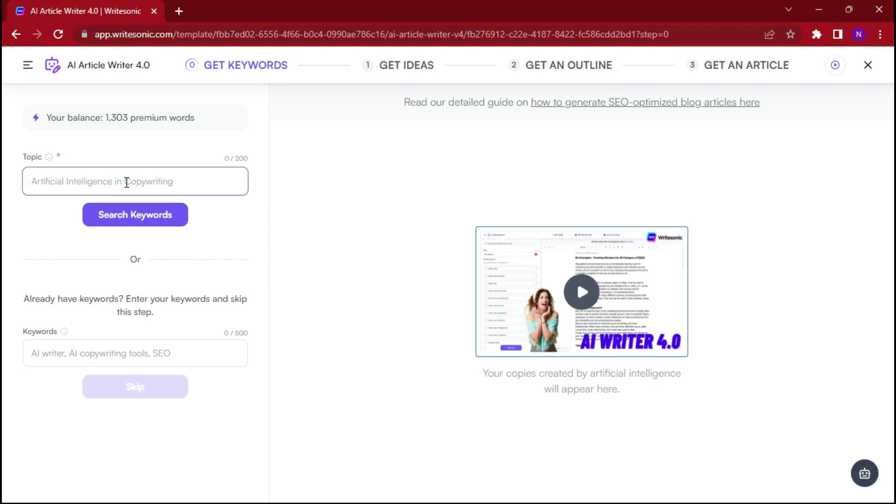
pyautogui.write('io')
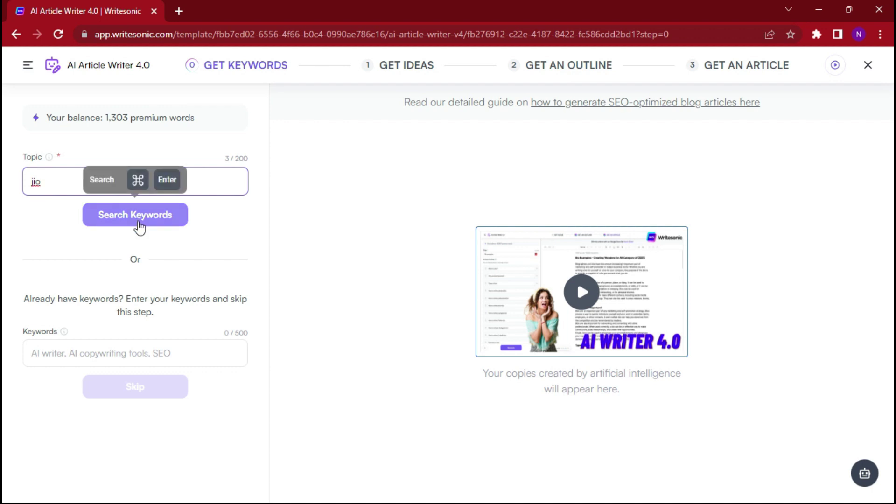
pyautogui.click(138, 220)
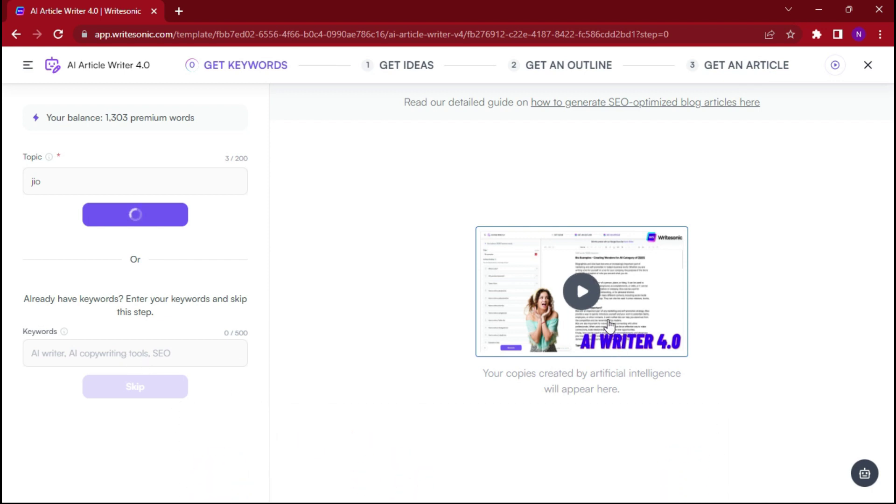
# Play the AI Article Writer 4.0 tutorial video briefly, pause it and close the player.
pyautogui.click(583, 291)
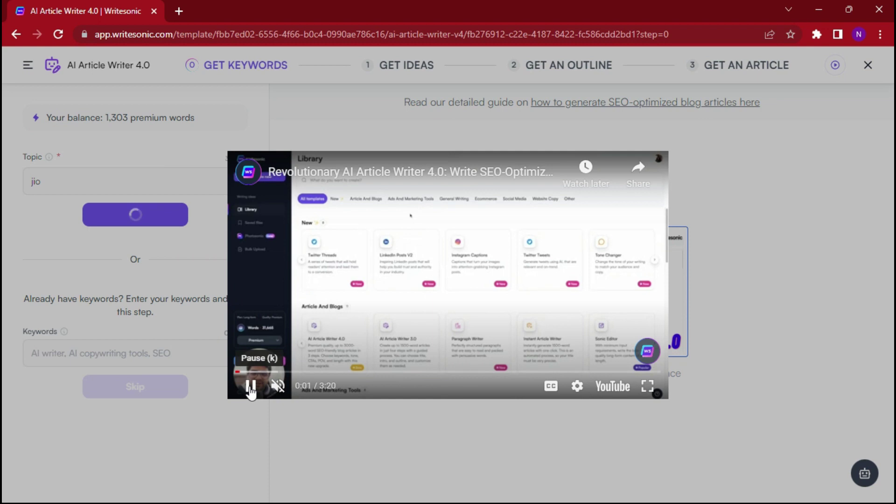
pyautogui.click(251, 387)
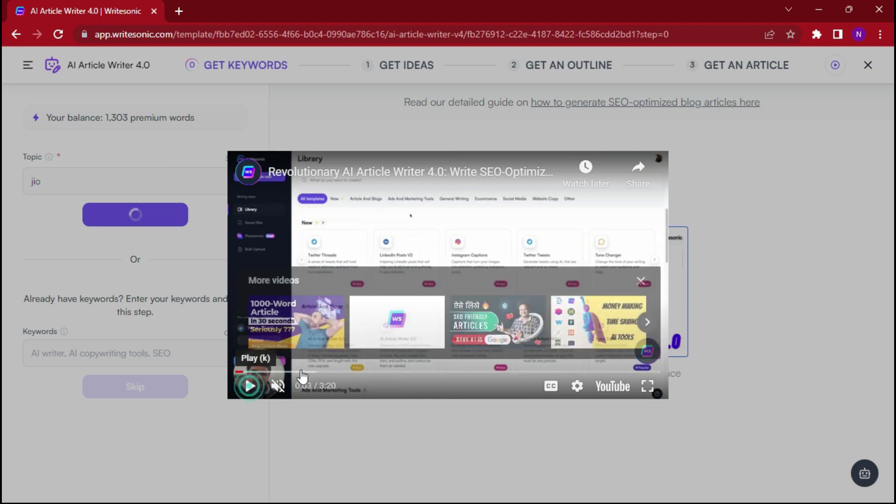
pyautogui.click(771, 196)
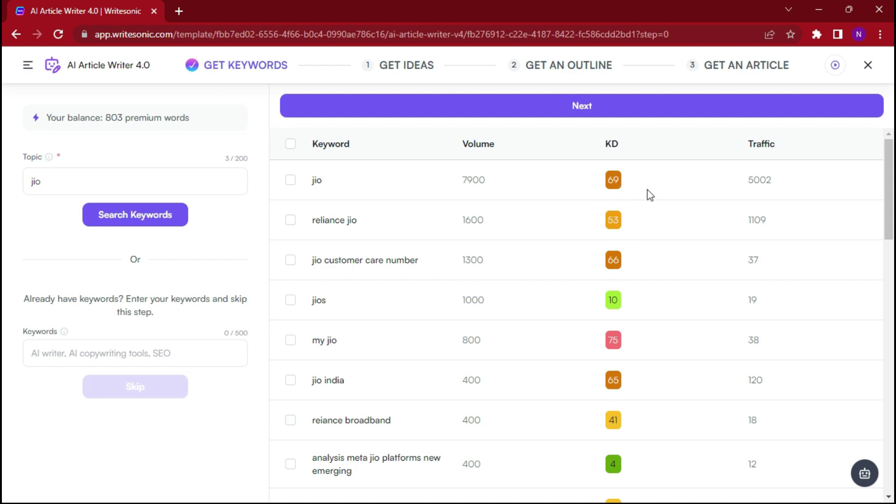
# Look through the found keywords with their volume, KD and traffic figures.
pyautogui.scroll(-4, 647, 196)
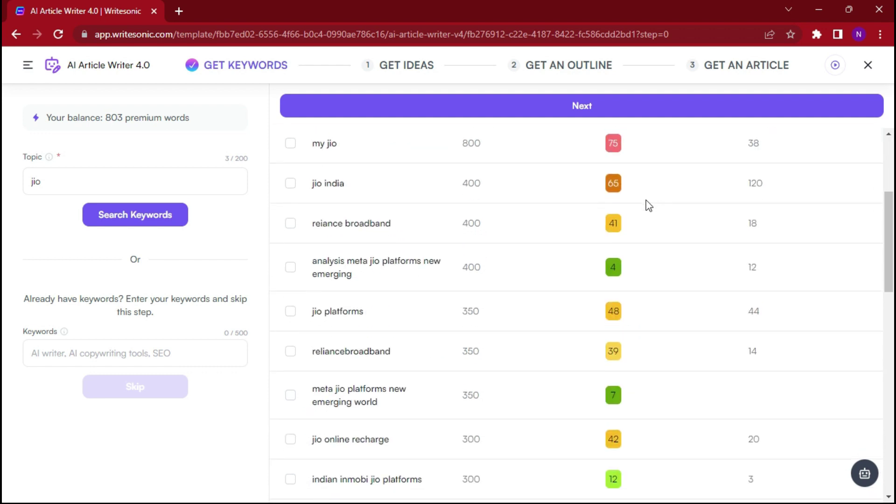
pyautogui.scroll(-7, 648, 205)
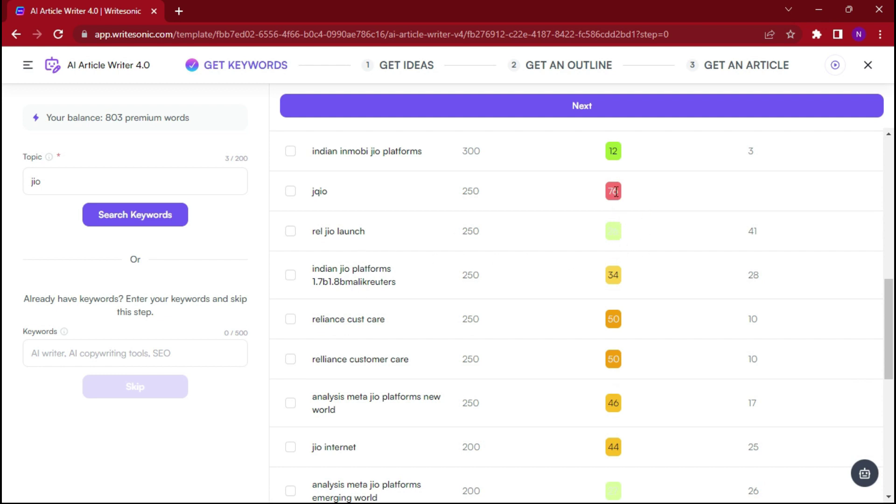
pyautogui.scroll(5, 642, 187)
pyautogui.scroll(6, 643, 185)
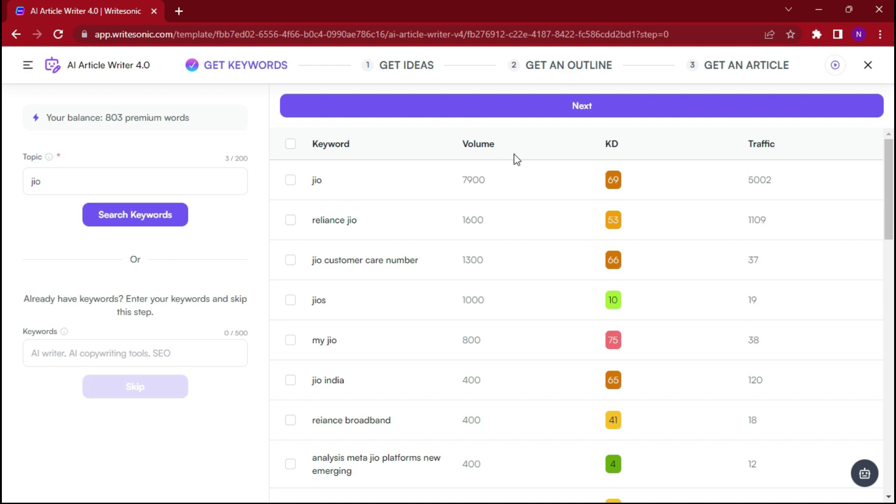
pyautogui.scroll(-15, 530, 300)
pyautogui.scroll(5, 530, 302)
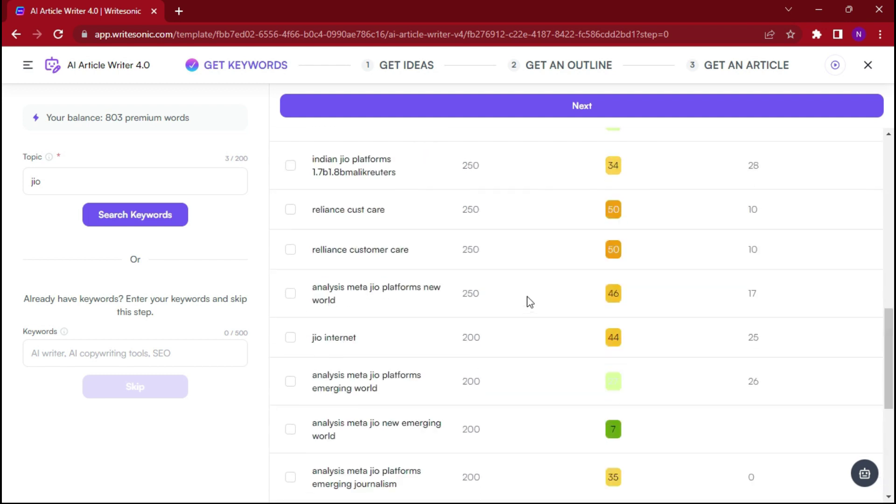
pyautogui.scroll(10, 530, 302)
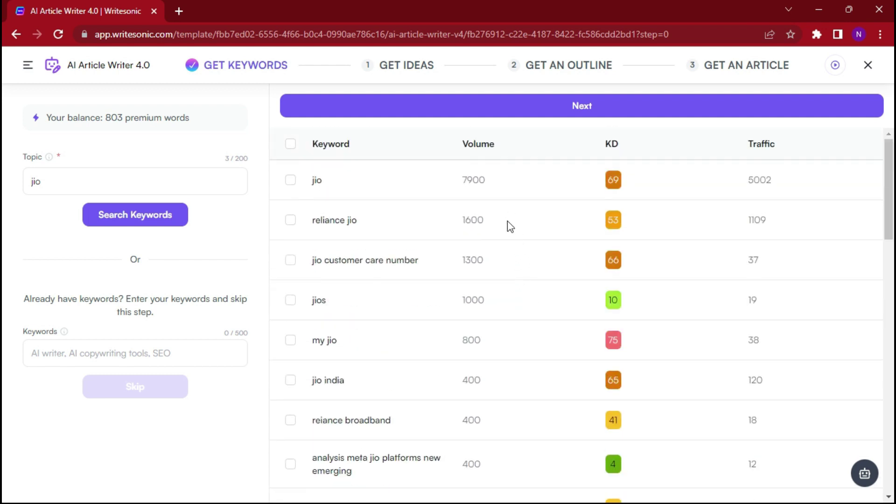
# Try to take all listed keywords to the Get Ideas stage, and return to the keyword list.
pyautogui.click(291, 143)
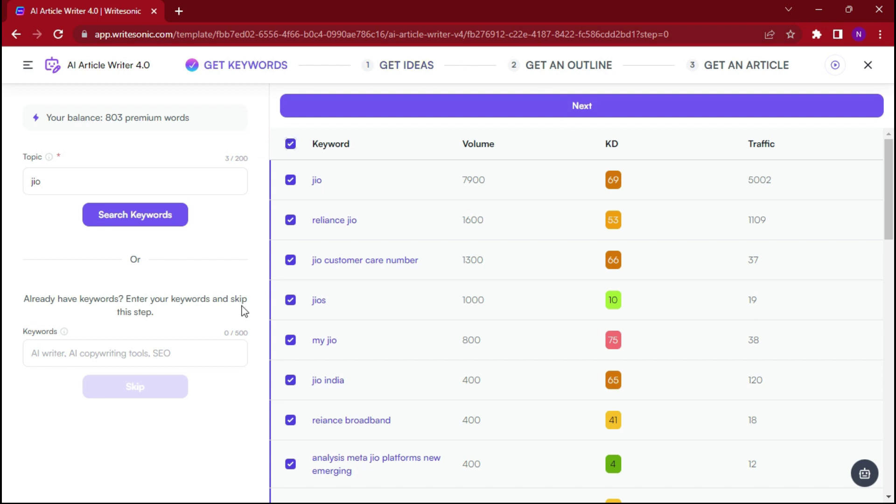
pyautogui.scroll(-15, 536, 334)
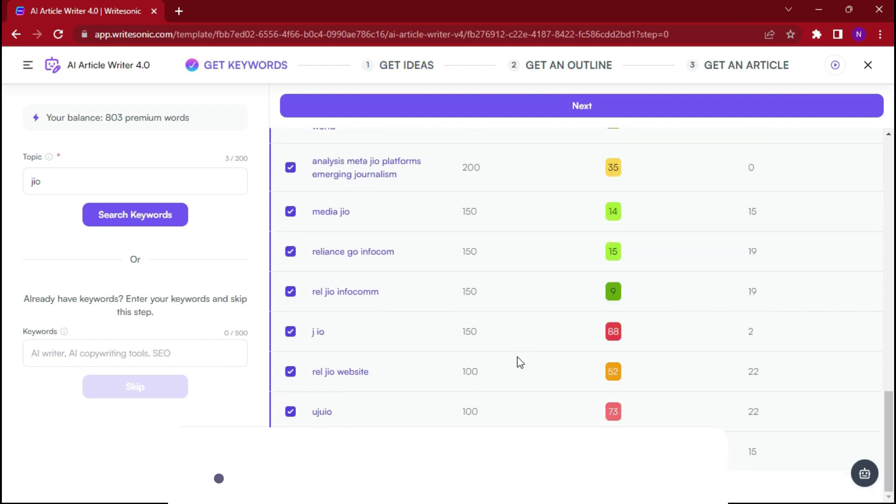
pyautogui.click(405, 67)
pyautogui.click(260, 64)
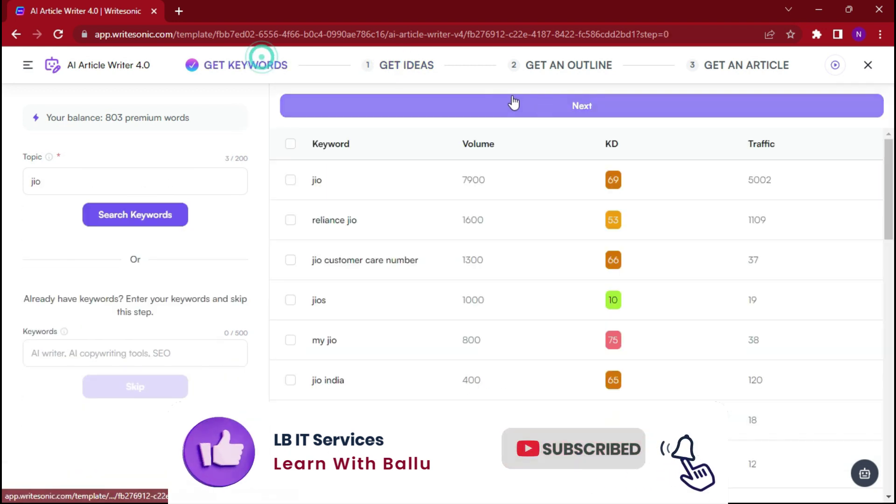
# Check the Get Ideas stage, return to the keyword list and select all keywords.
pyautogui.click(580, 106)
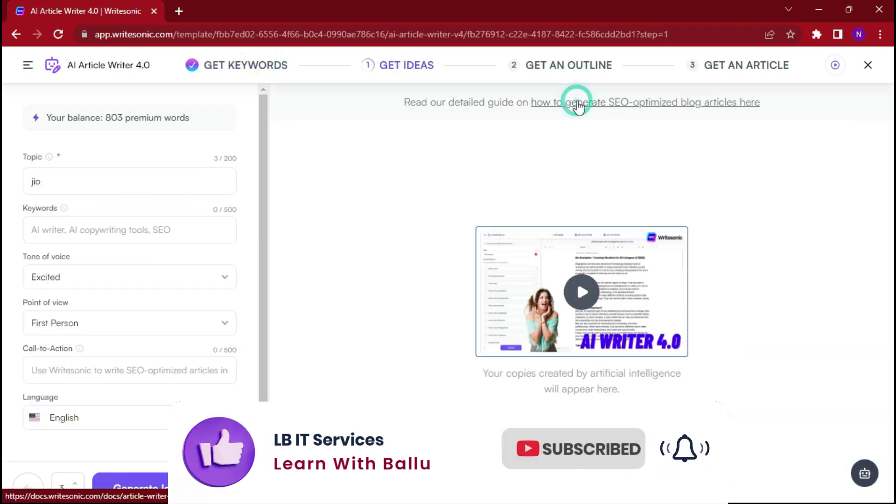
pyautogui.click(240, 64)
pyautogui.click(292, 146)
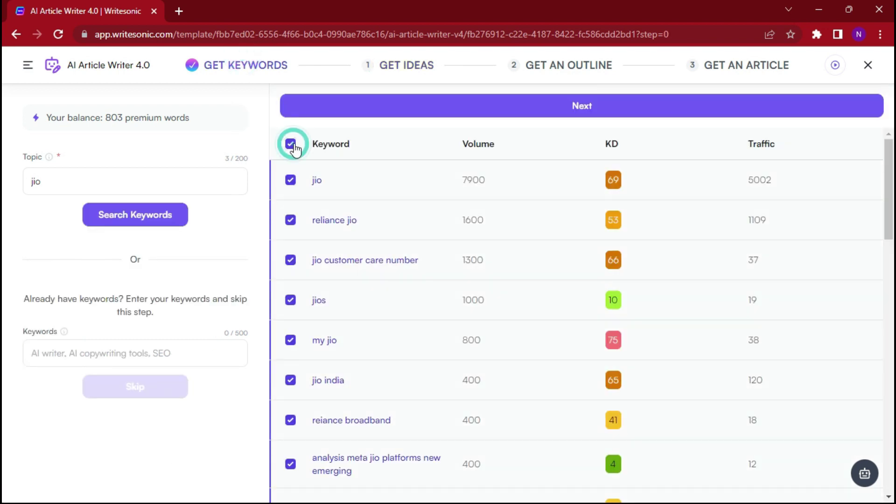
# Proceed to the ideas stage and enter the keywords "jio, jio reliance, communication".
pyautogui.click(407, 70)
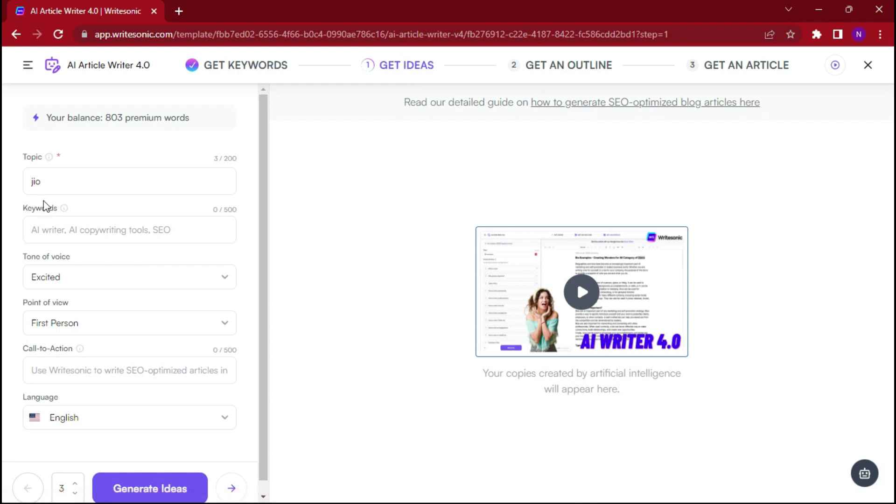
pyautogui.click(133, 236)
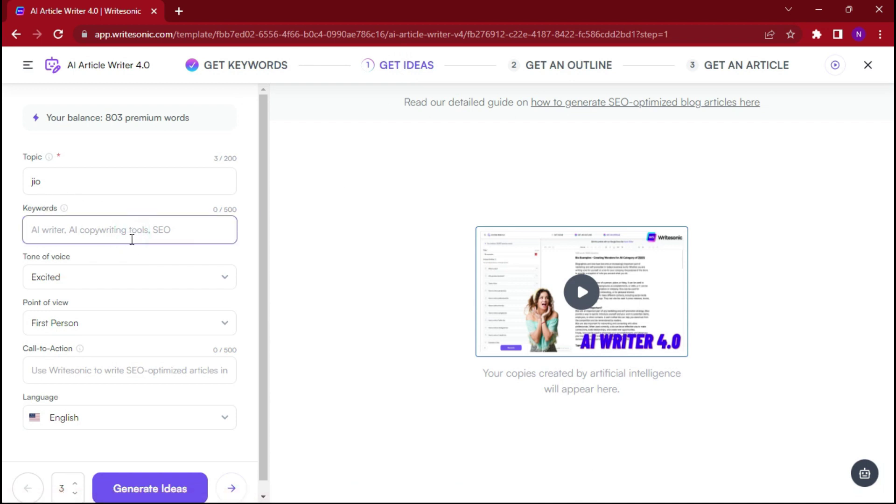
pyautogui.write('jio,')
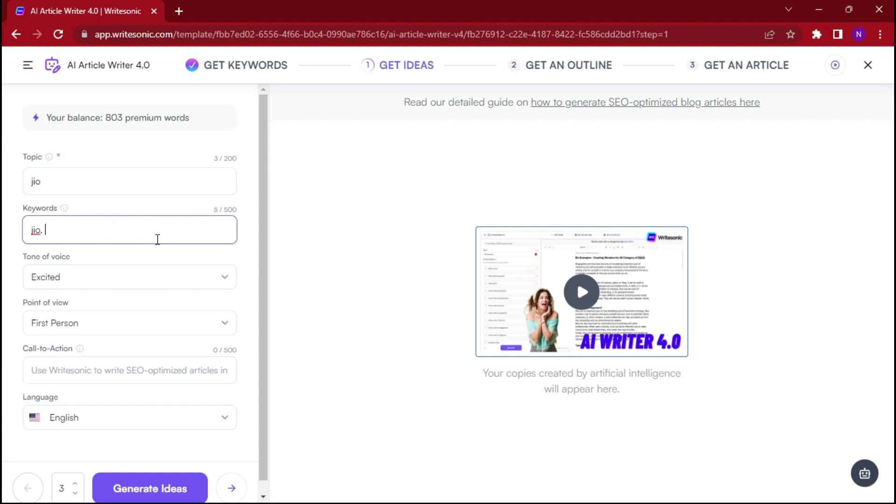
pyautogui.write(' jio reliance, commun')
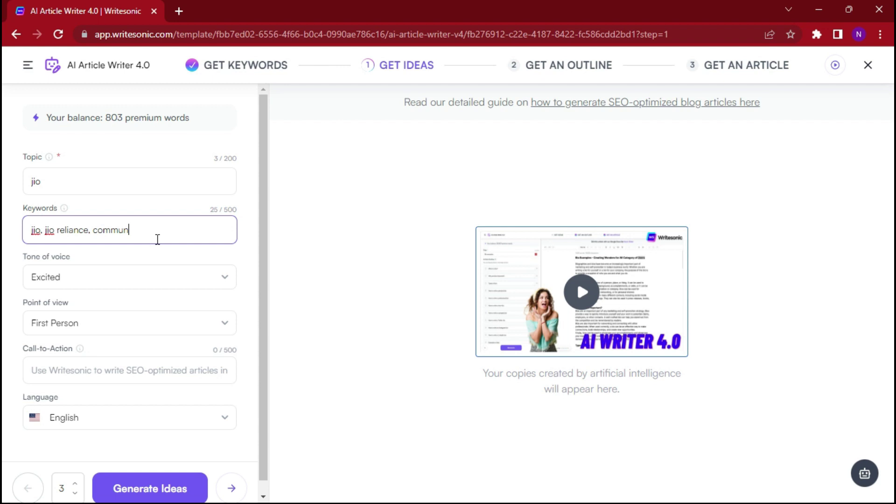
pyautogui.write('ication')
# Set the tone of voice to Professional and the point of view to First Person.
pyautogui.click(223, 280)
pyautogui.click(85, 342)
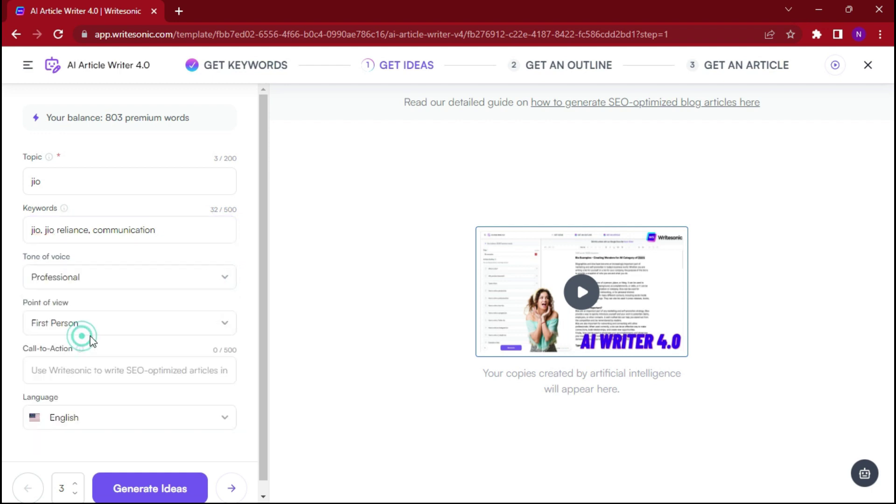
pyautogui.click(227, 332)
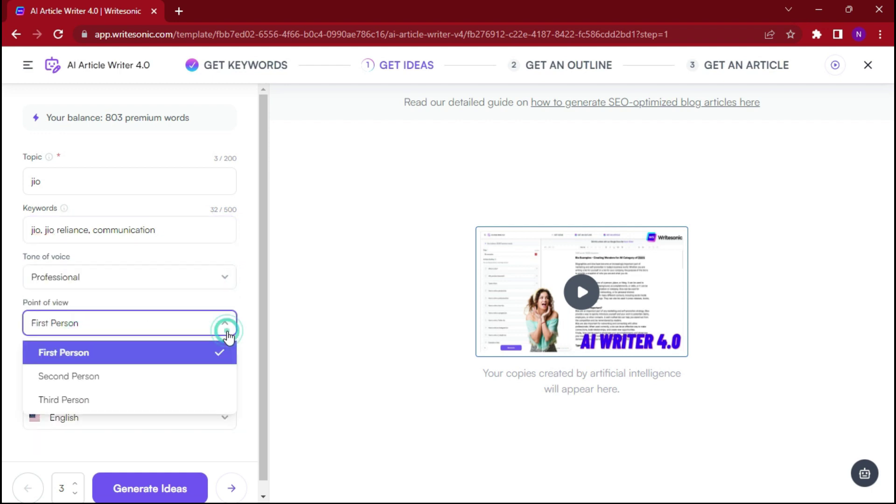
pyautogui.click(86, 353)
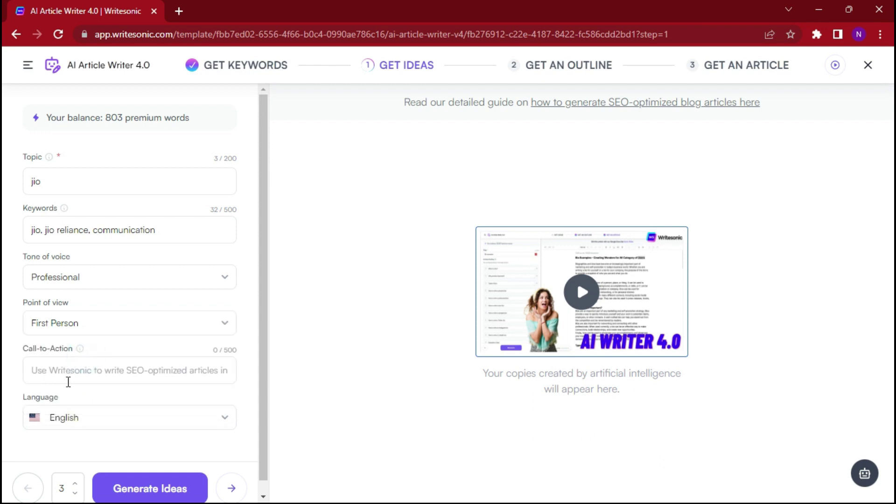
# Enter "communication" as the call-to-action and generate three article ideas in English.
pyautogui.click(218, 372)
pyautogui.write('comp')
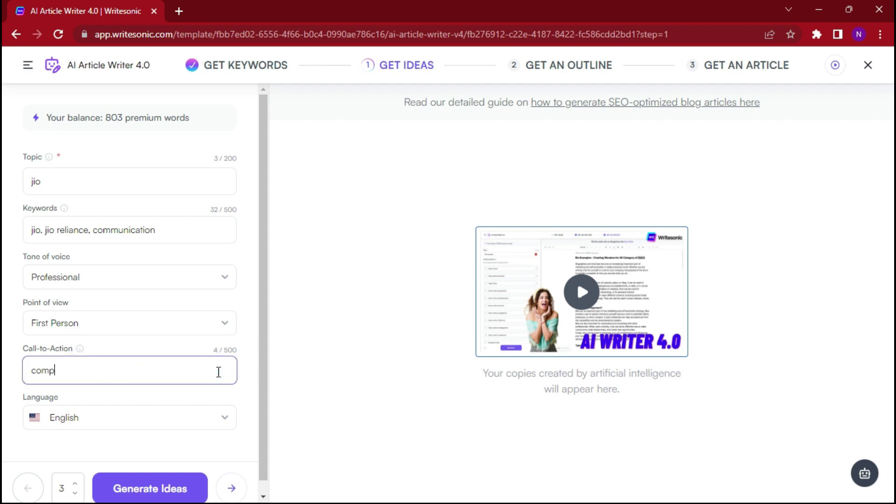
pyautogui.press('BackSpace')
pyautogui.write('munication')
pyautogui.scroll(-1, 218, 372)
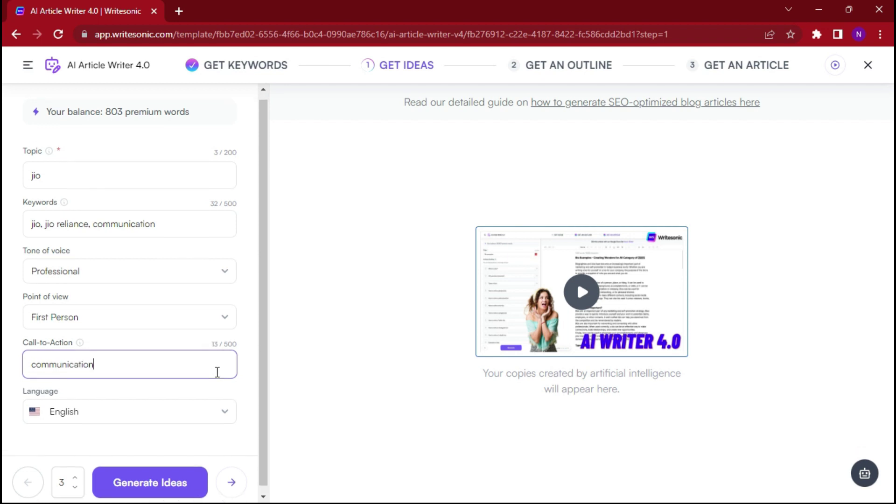
pyautogui.click(164, 475)
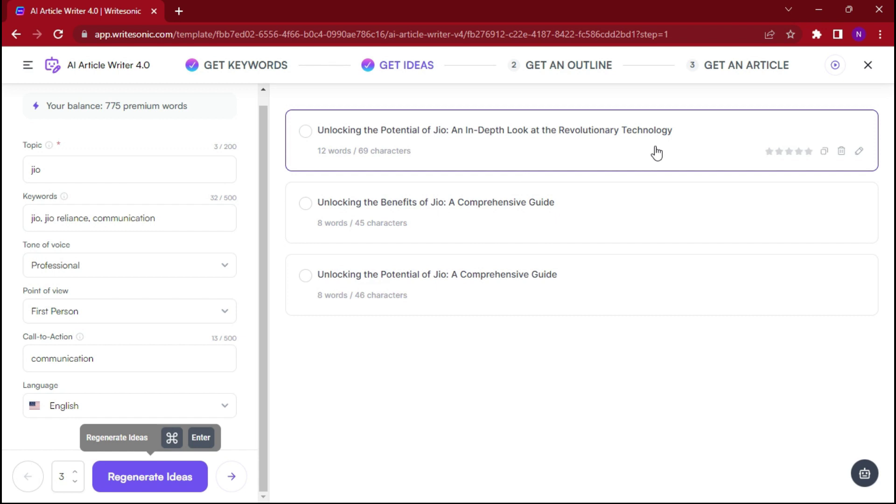
# Choose the idea "Unlocking the Potential of Jio: An In-Depth Look at the Revolutionary Technology" and generate three outlines for it.
pyautogui.click(305, 132)
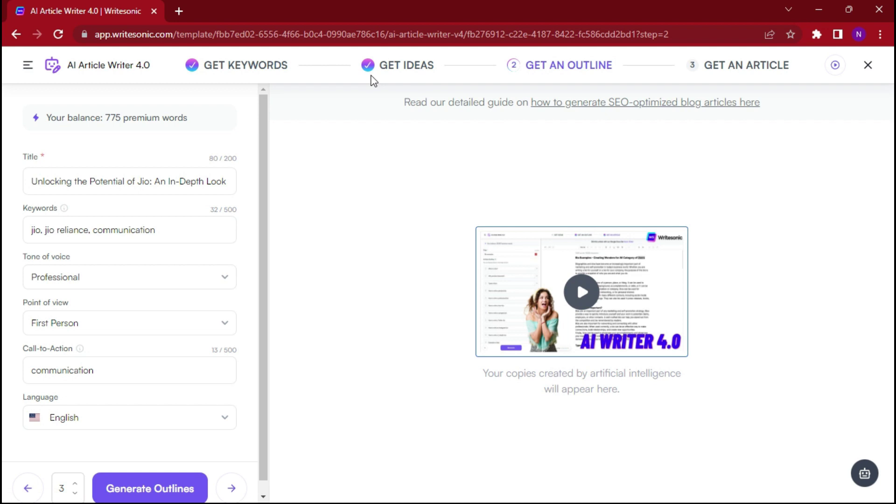
pyautogui.click(135, 489)
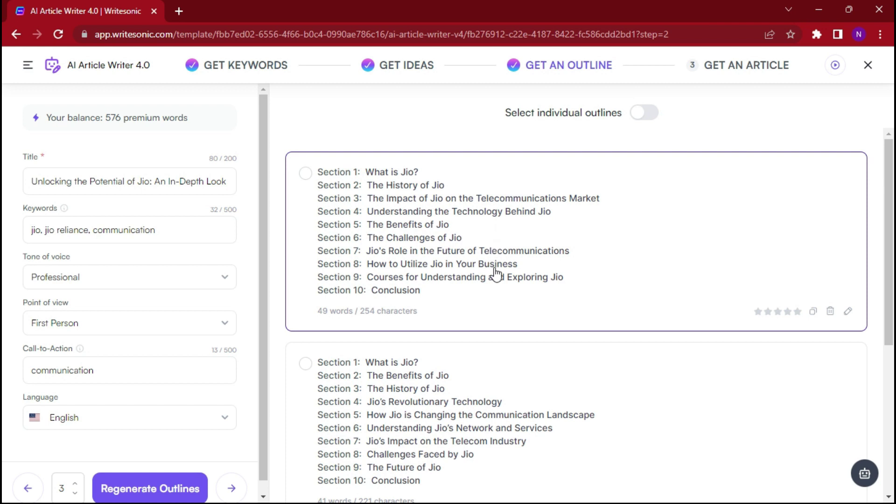
pyautogui.scroll(-5, 498, 274)
pyautogui.scroll(5, 497, 318)
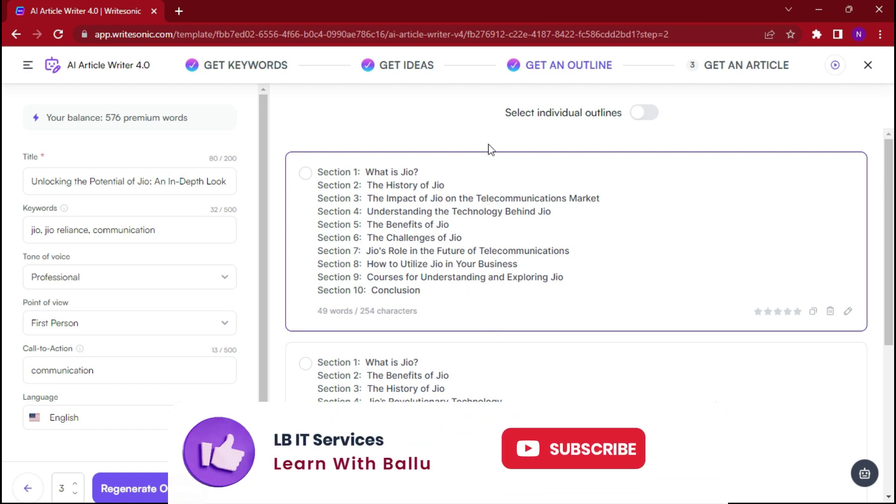
pyautogui.click(637, 119)
pyautogui.click(301, 208)
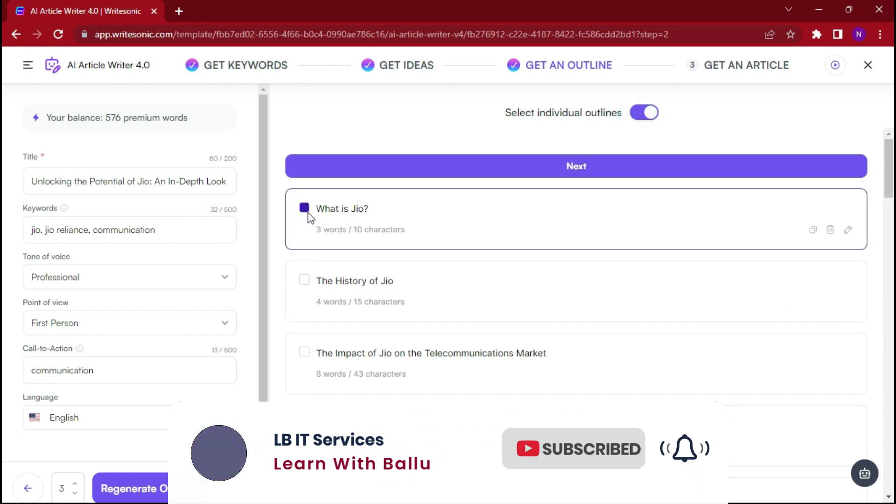
pyautogui.click(302, 209)
pyautogui.click(649, 113)
pyautogui.click(648, 114)
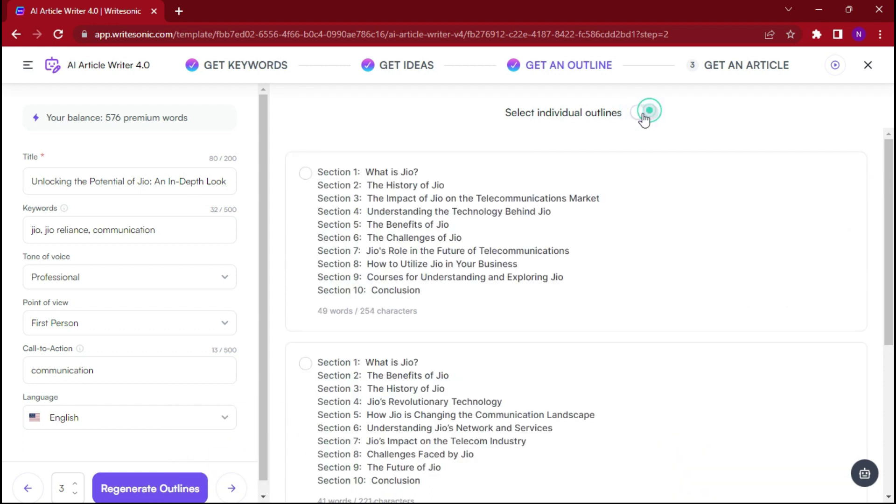
# Choose the first complete ten-section outline and try to generate the article from it.
pyautogui.click(307, 173)
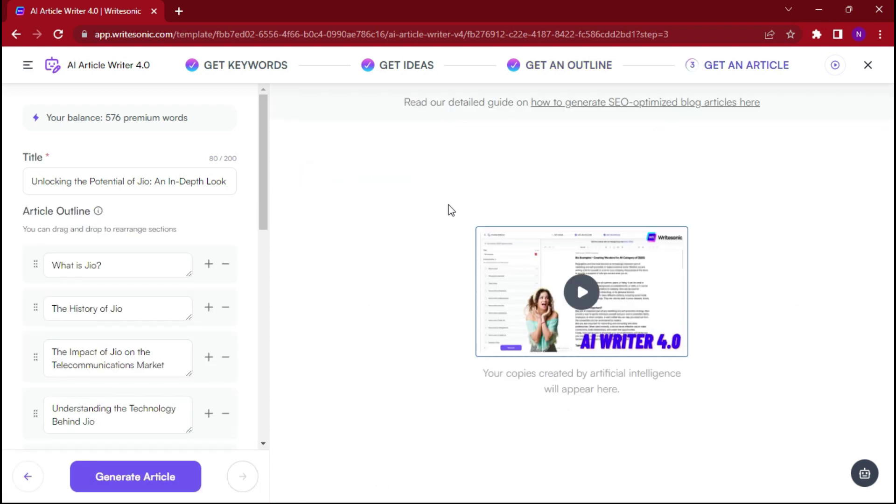
pyautogui.click(153, 485)
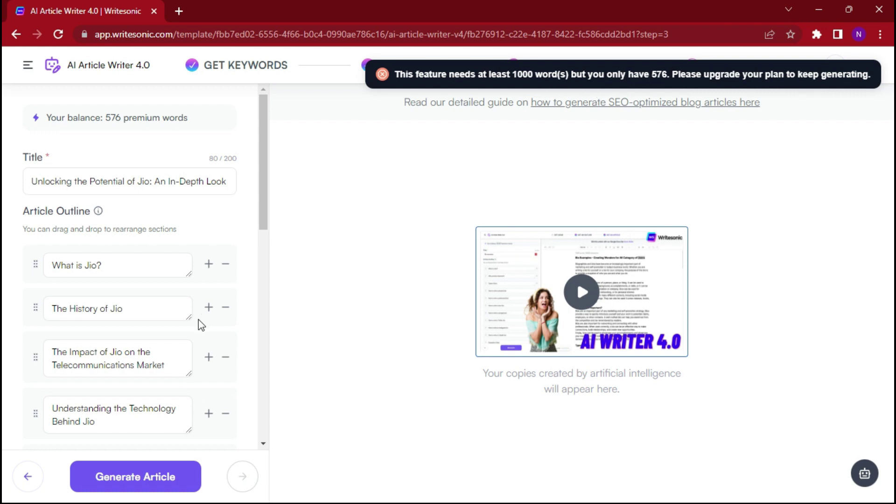
# Remove the seven outline sections above "How to Utilize Jio in Your Business" and try to generate the article again.
pyautogui.click(226, 264)
pyautogui.click(226, 265)
pyautogui.click(226, 264)
pyautogui.click(227, 273)
pyautogui.click(226, 272)
pyautogui.click(226, 271)
pyautogui.click(228, 271)
pyautogui.click(228, 272)
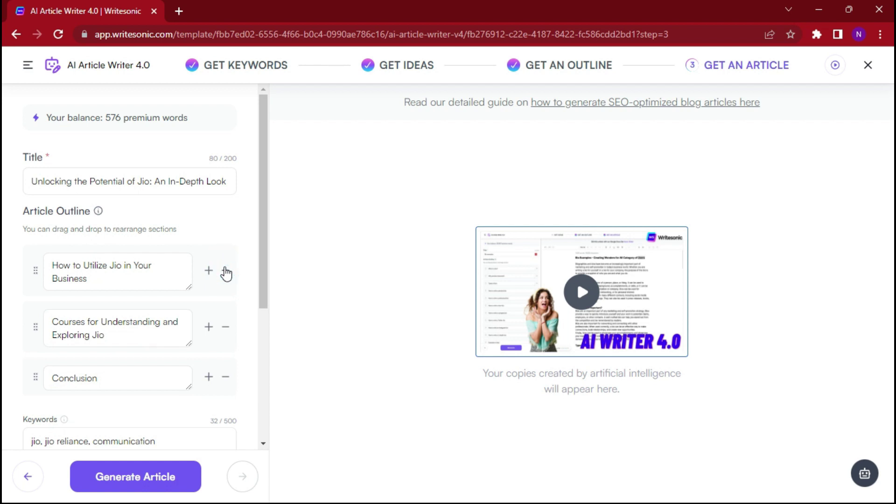
pyautogui.click(130, 489)
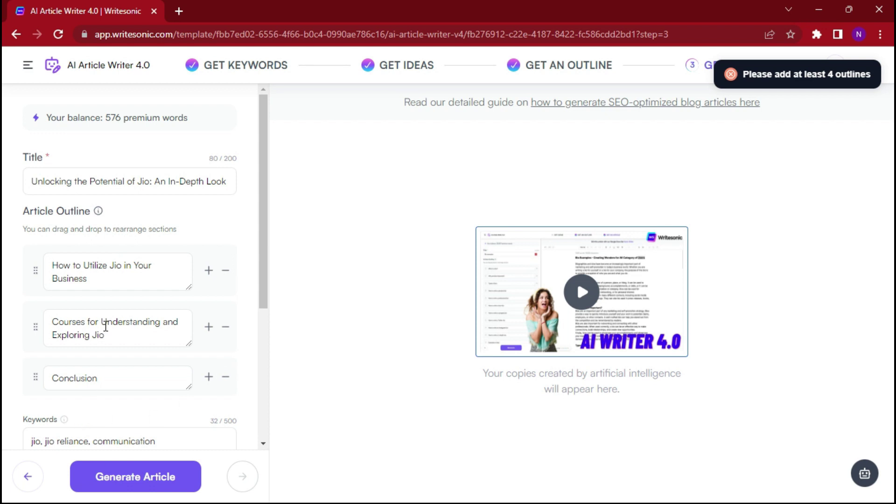
# Add an outline section named "communication" after "Conclusion" and try to generate the article.
pyautogui.scroll(-4, 130, 346)
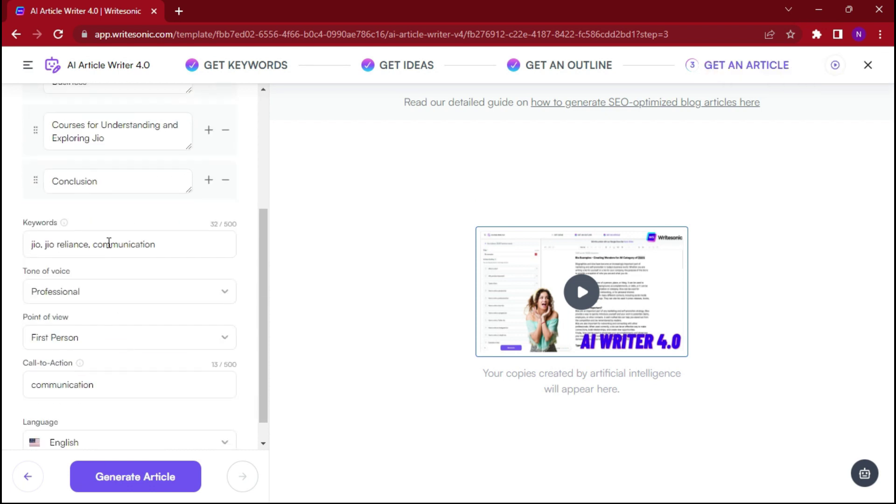
pyautogui.scroll(1, 109, 242)
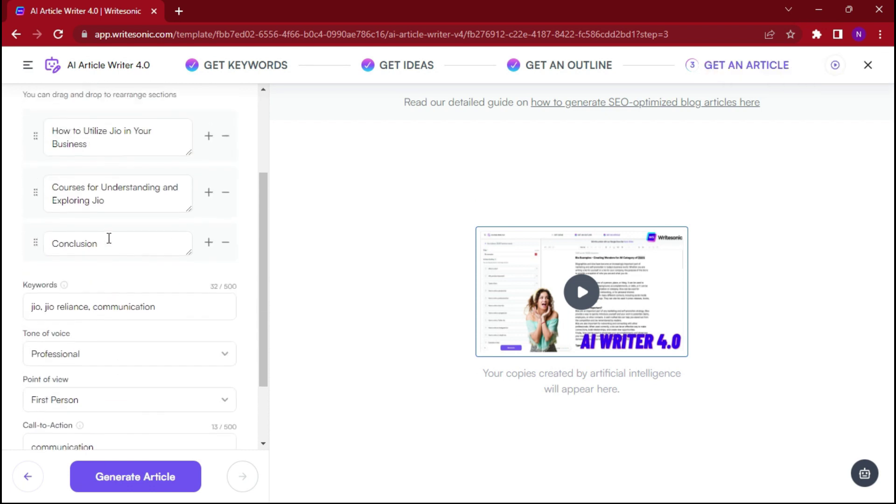
pyautogui.click(209, 245)
pyautogui.click(144, 299)
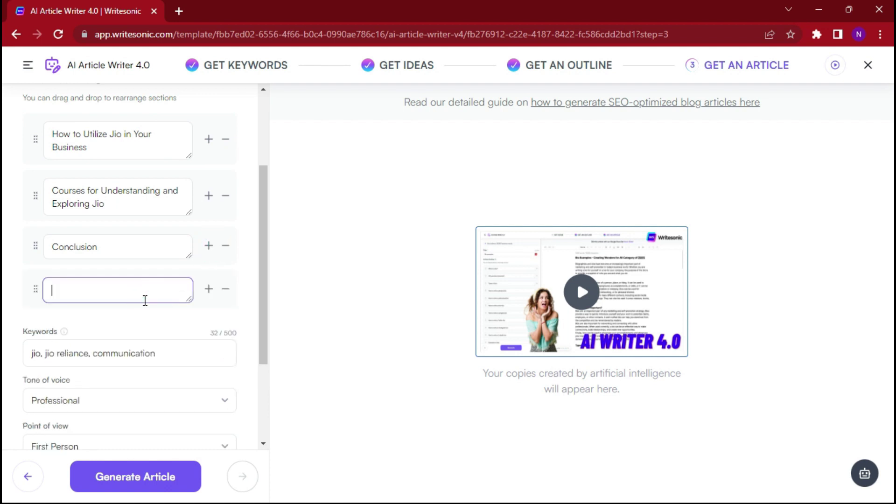
pyautogui.write('communication')
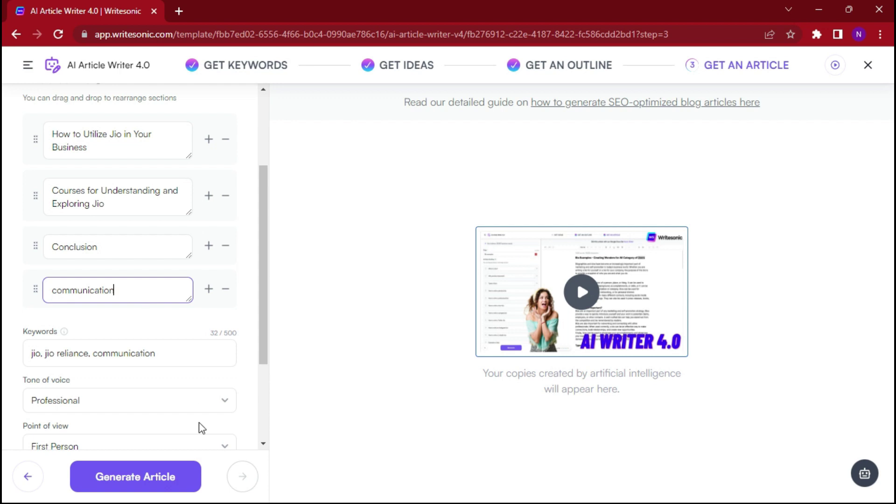
pyautogui.click(169, 477)
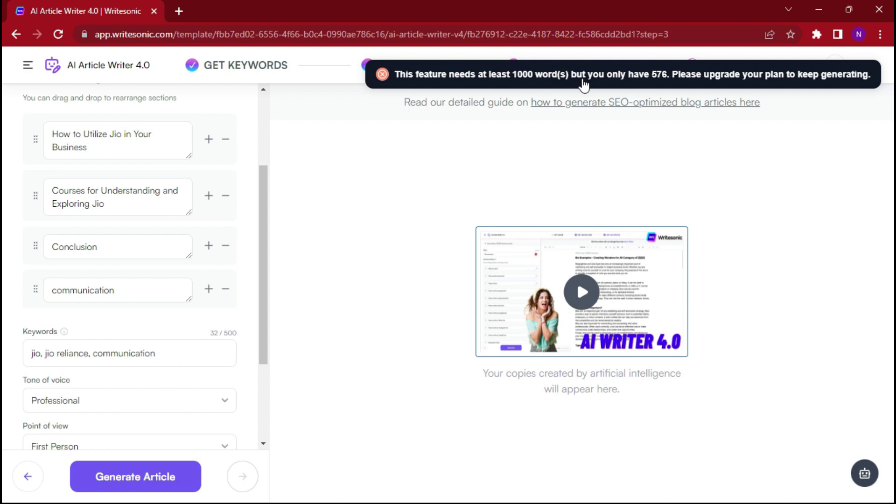
# Append "how to expert you in sonic" to the "Courses for Understanding and Exploring Jio" section and try generating the article again.
pyautogui.scroll(3, 211, 230)
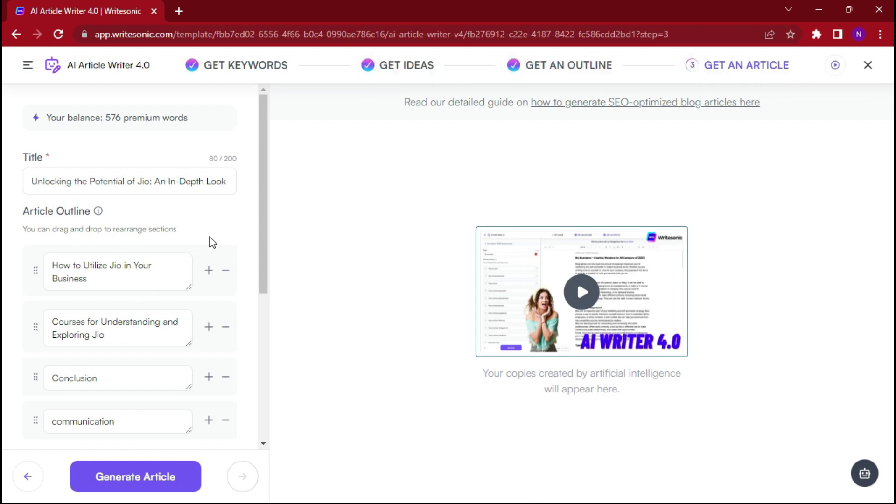
pyautogui.scroll(-2, 210, 240)
pyautogui.scroll(-3, 211, 242)
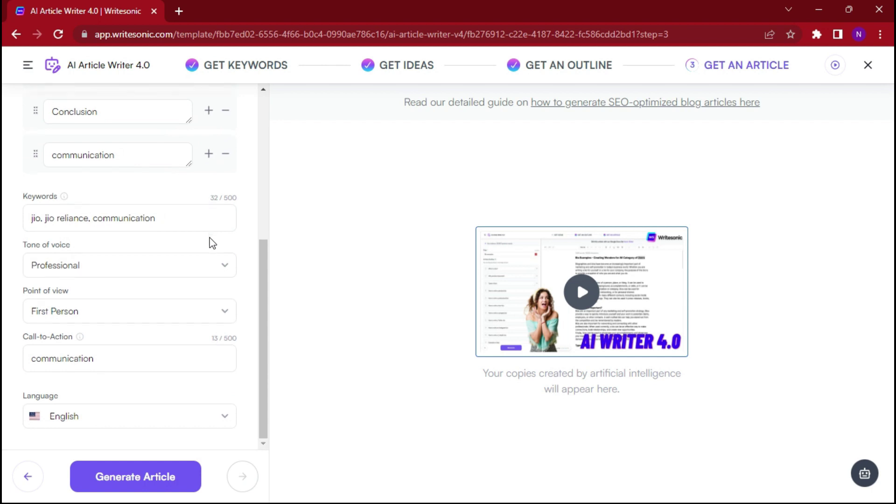
pyautogui.scroll(3, 169, 367)
pyautogui.scroll(1, 170, 365)
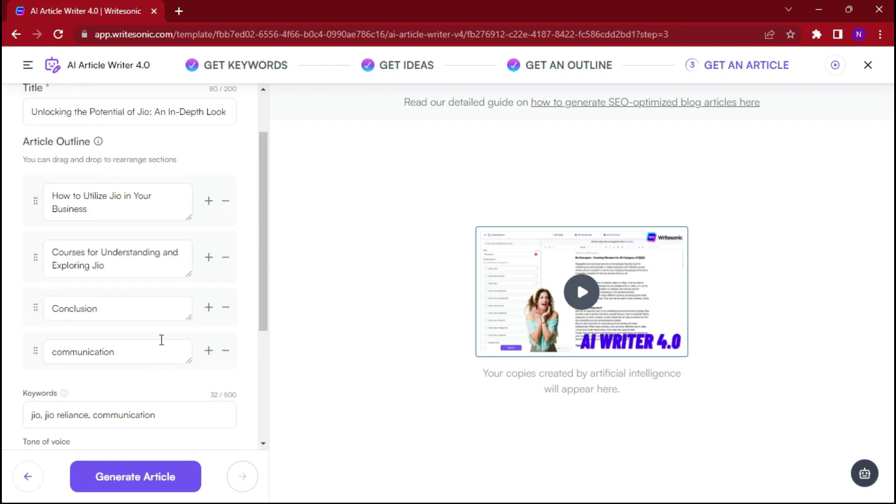
pyautogui.click(139, 268)
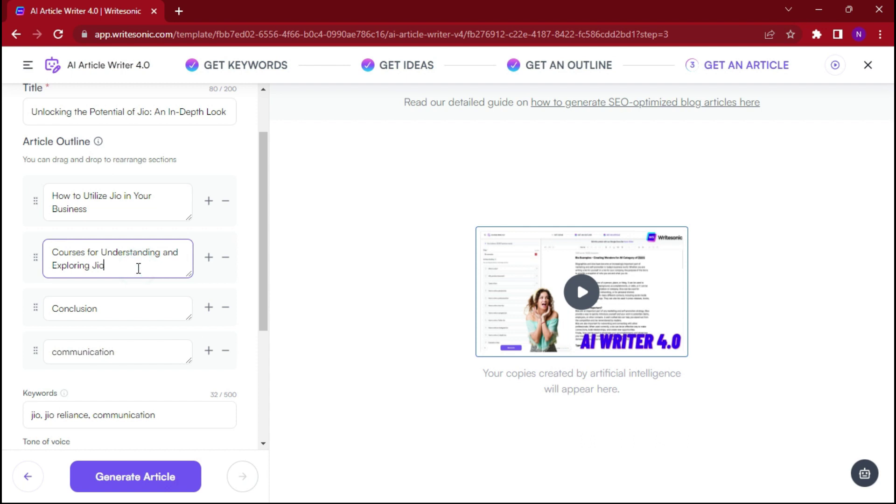
pyautogui.write('hwo to')
pyautogui.press('BackSpace')
pyautogui.press('BackSpace')
pyautogui.press('BackSpace')
pyautogui.write('ow to expert you ')
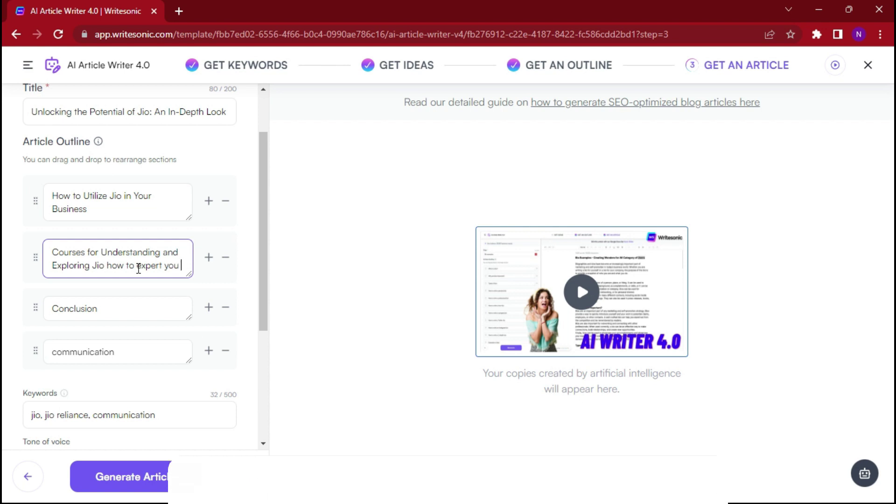
pyautogui.write('in sonic')
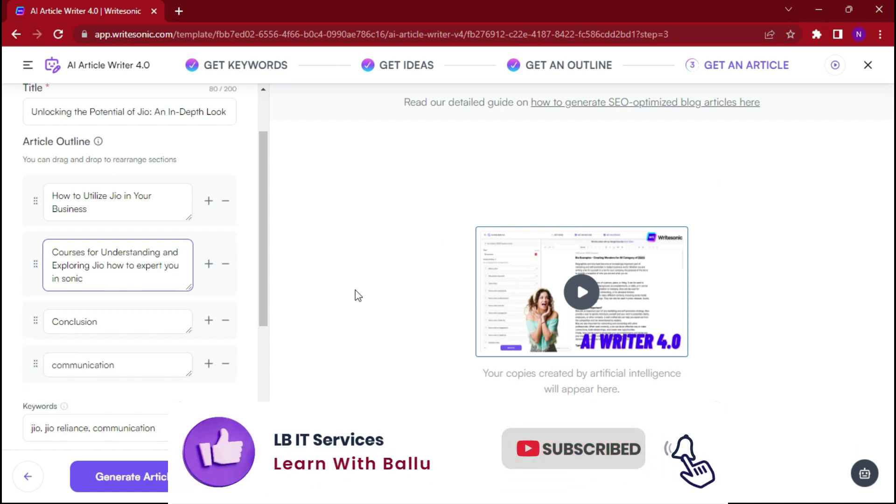
pyautogui.click(123, 468)
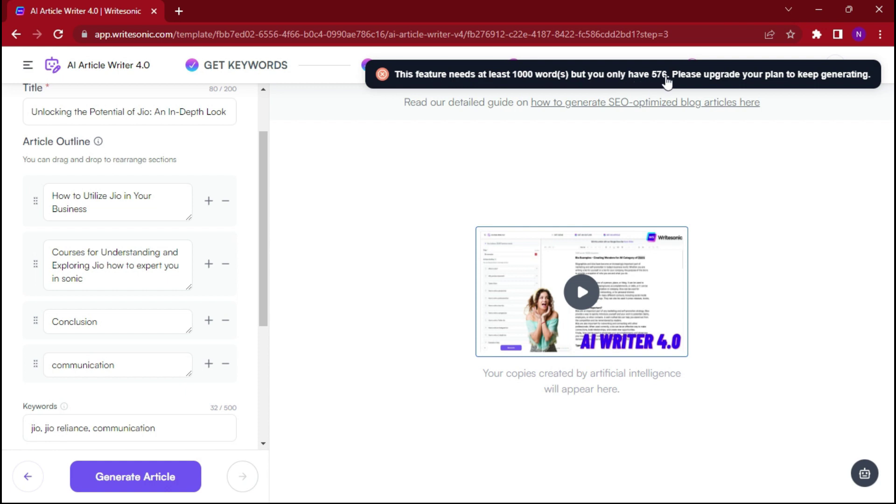
# Review the article settings and word balance, and return to the outline selection stage.
pyautogui.click(309, 178)
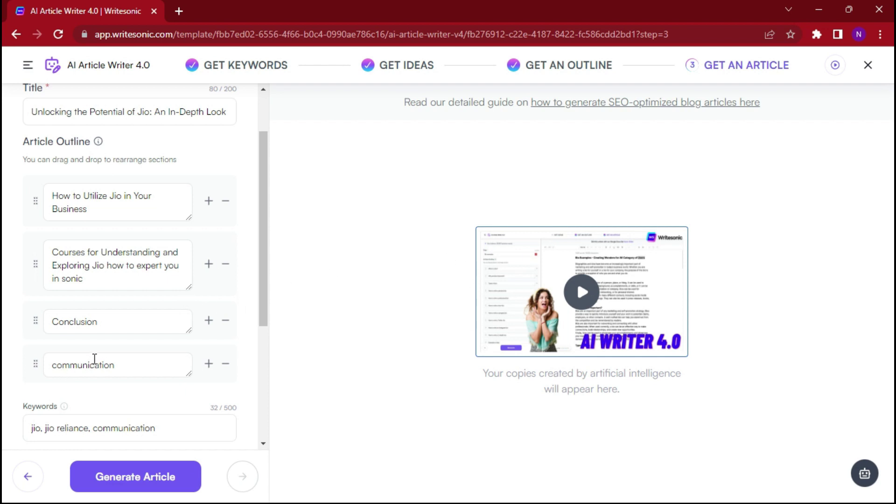
pyautogui.scroll(-5, 94, 362)
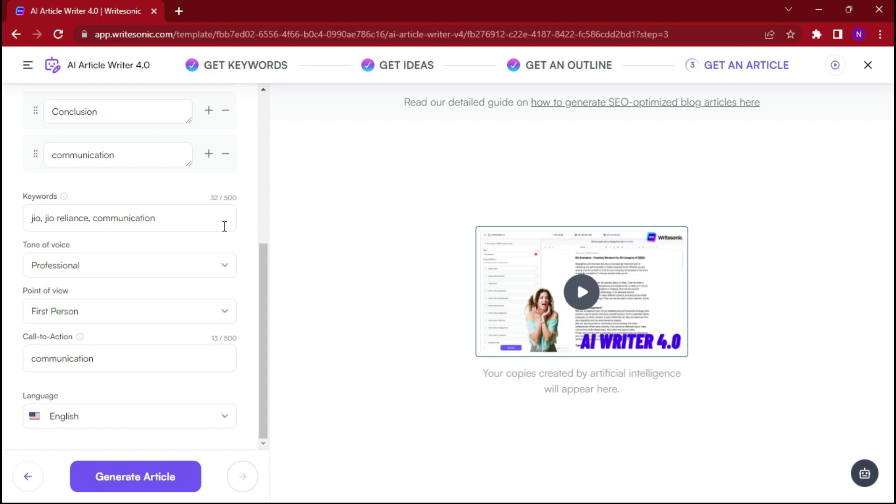
pyautogui.scroll(6, 148, 240)
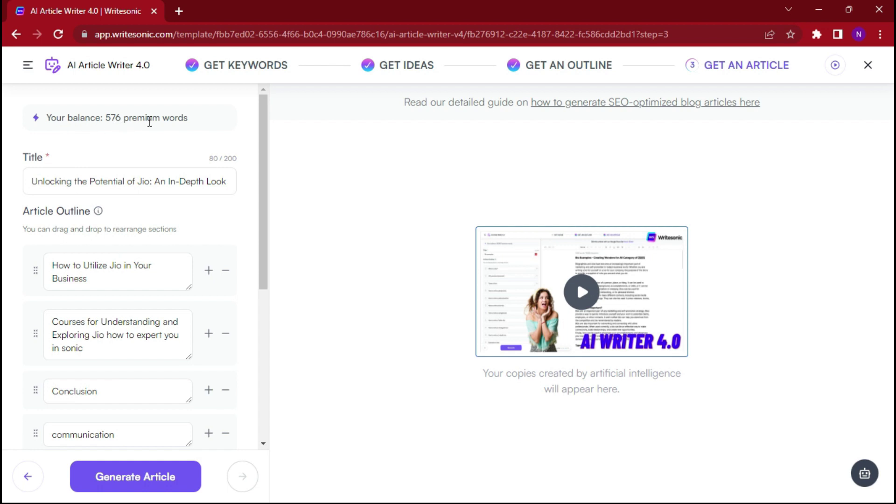
pyautogui.click(21, 35)
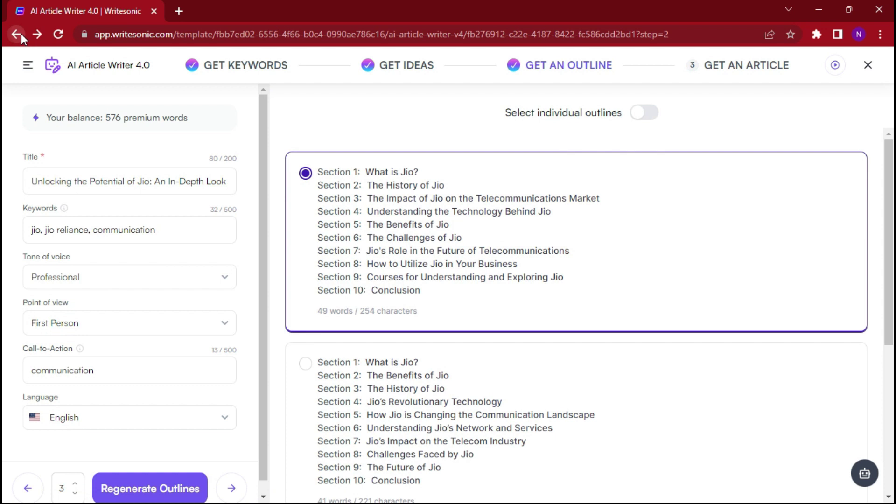
# Leave the article writer for the template library and open the Facebook Ads template.
pyautogui.click(21, 33)
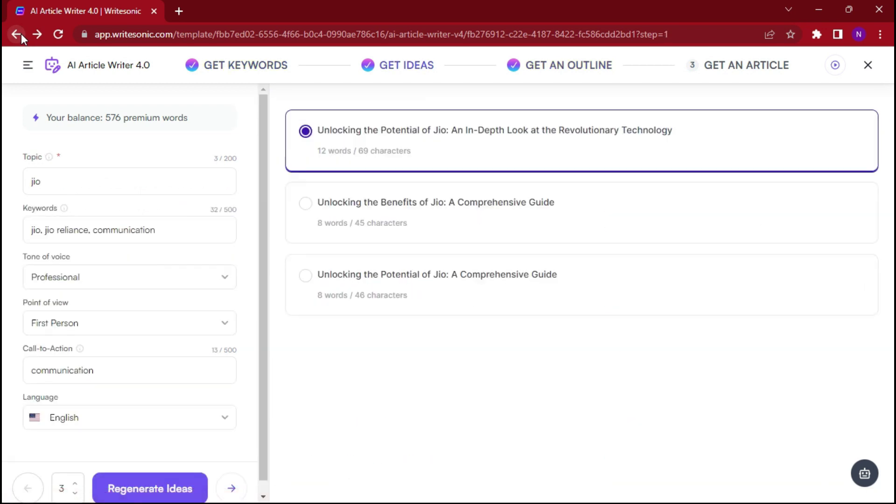
pyautogui.click(21, 34)
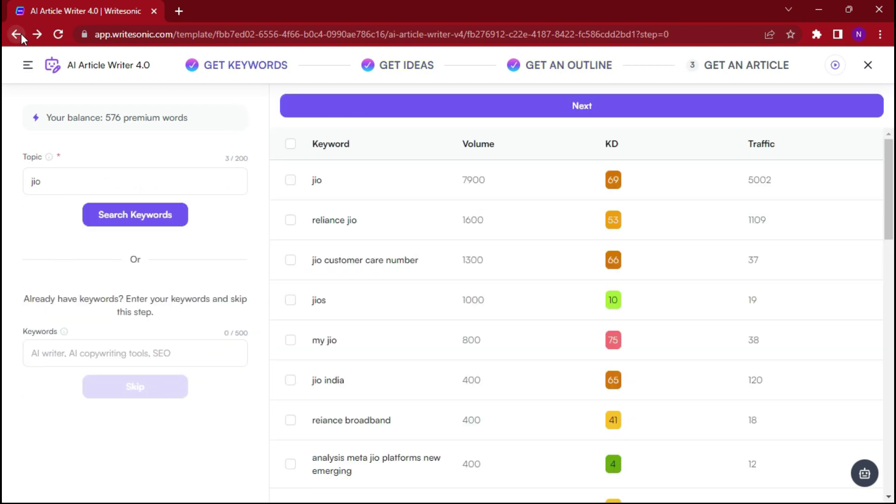
pyautogui.click(21, 33)
pyautogui.click(21, 33)
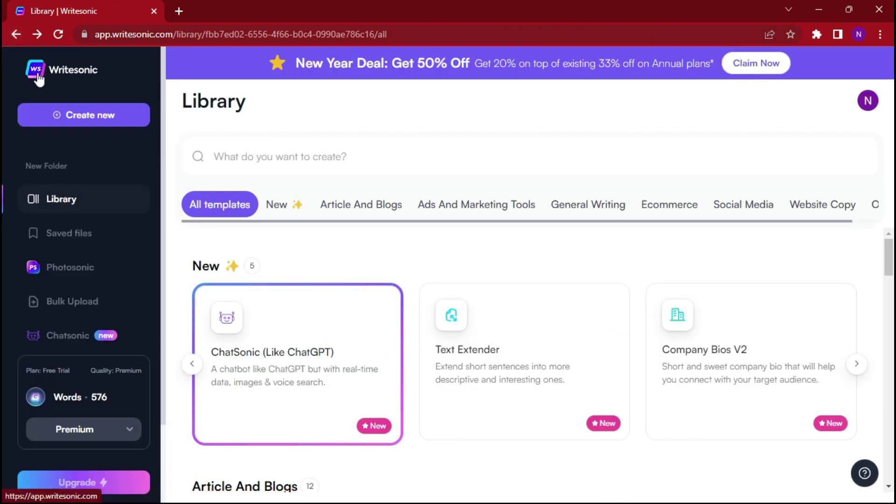
pyautogui.scroll(-10, 760, 414)
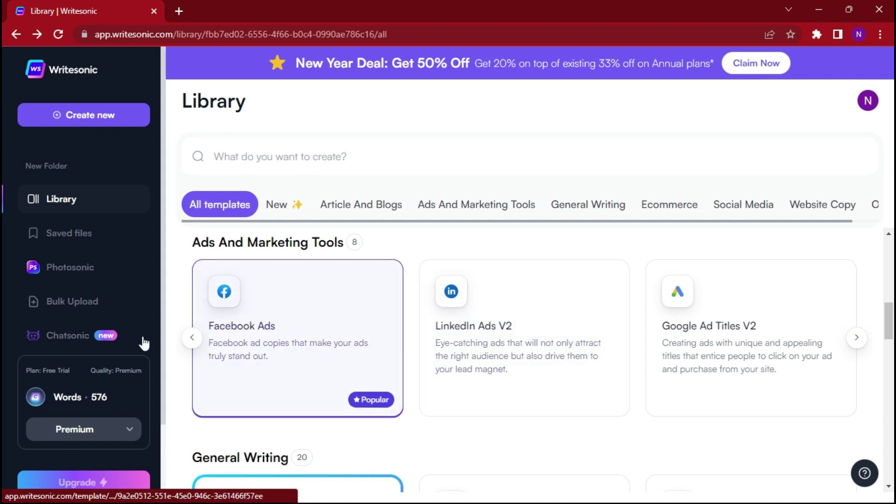
pyautogui.click(264, 341)
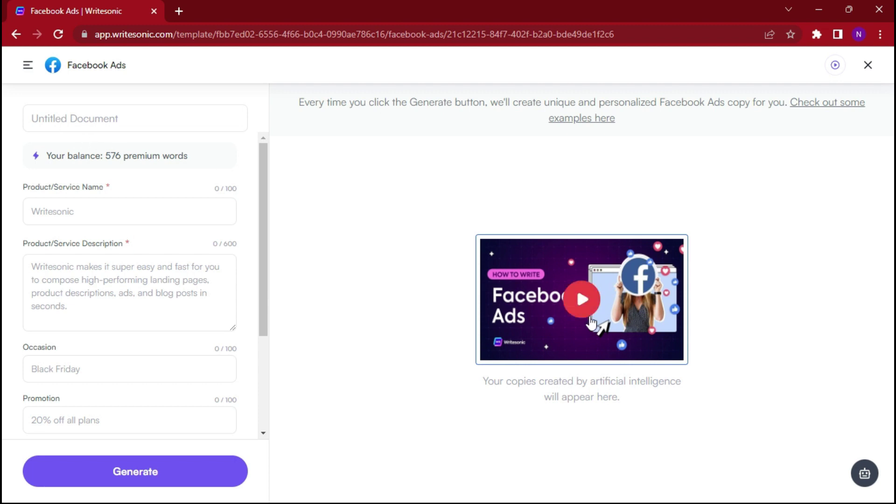
# Name the document "product sale" and set the product/service name to "communication".
pyautogui.click(88, 125)
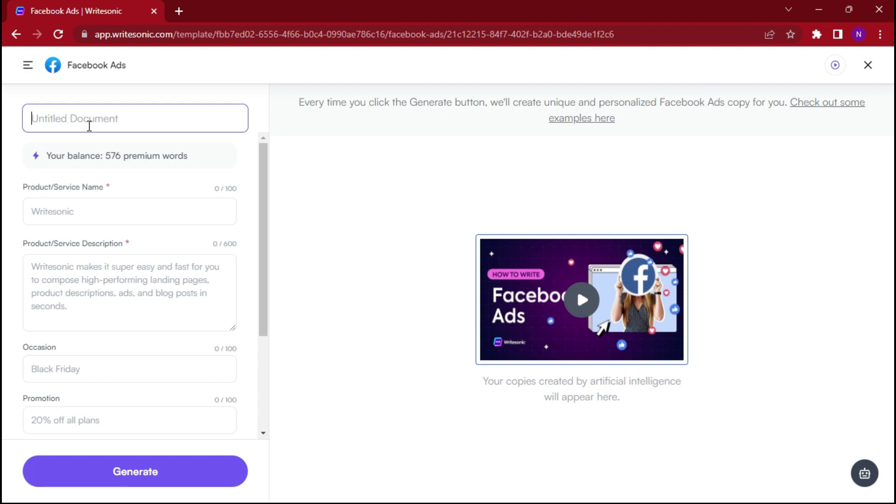
pyautogui.write('pr')
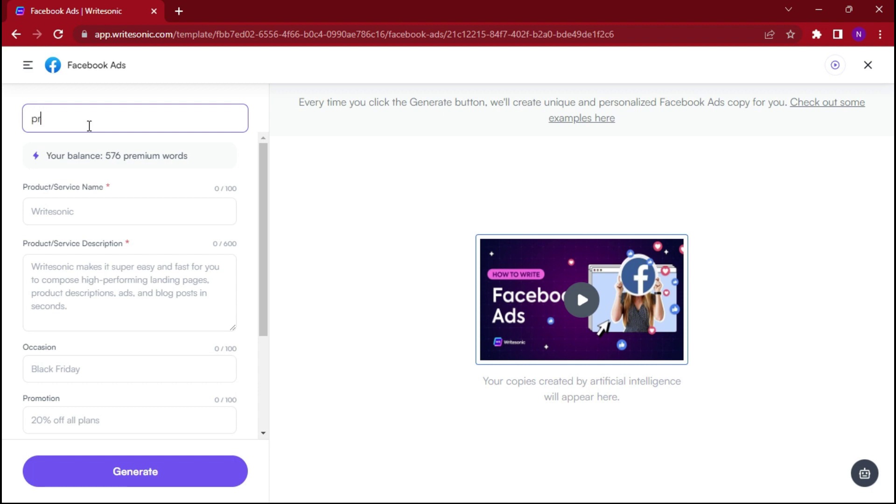
pyautogui.write('oduct sale')
pyautogui.click(99, 215)
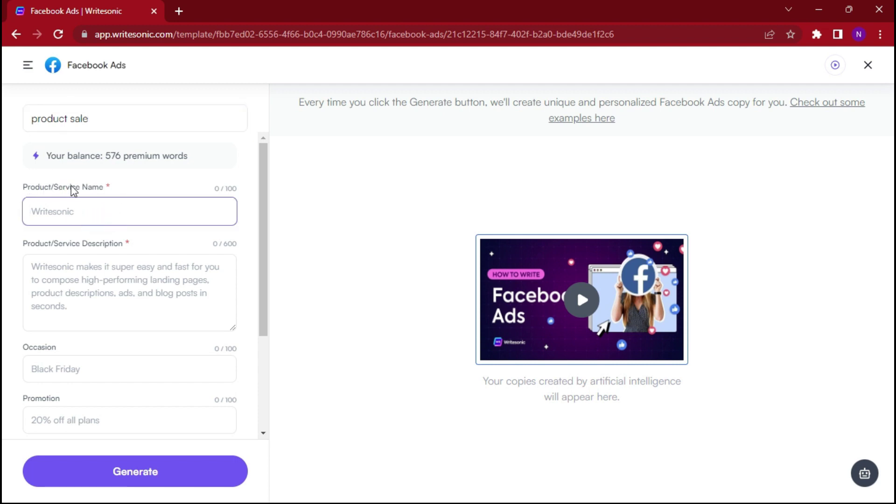
pyautogui.click(128, 215)
pyautogui.write('communication')
# Enter "communication whatsapp for resale" as the product/service description.
pyautogui.click(88, 285)
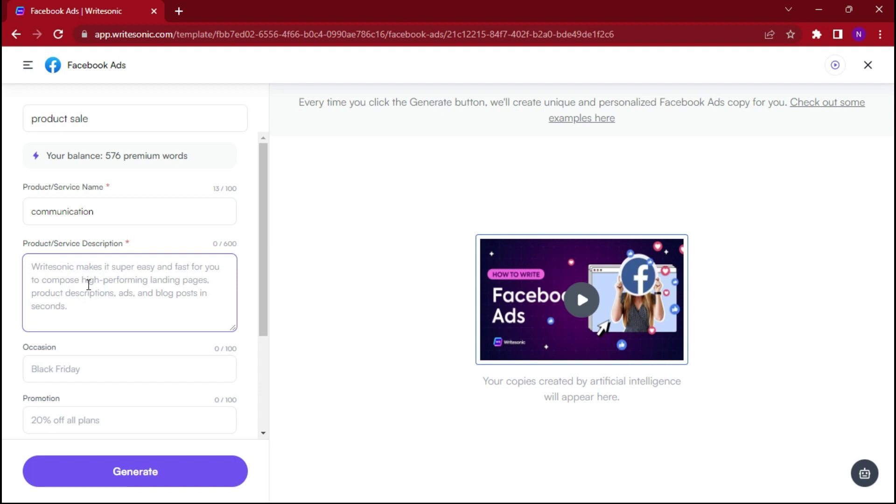
pyautogui.write('comm')
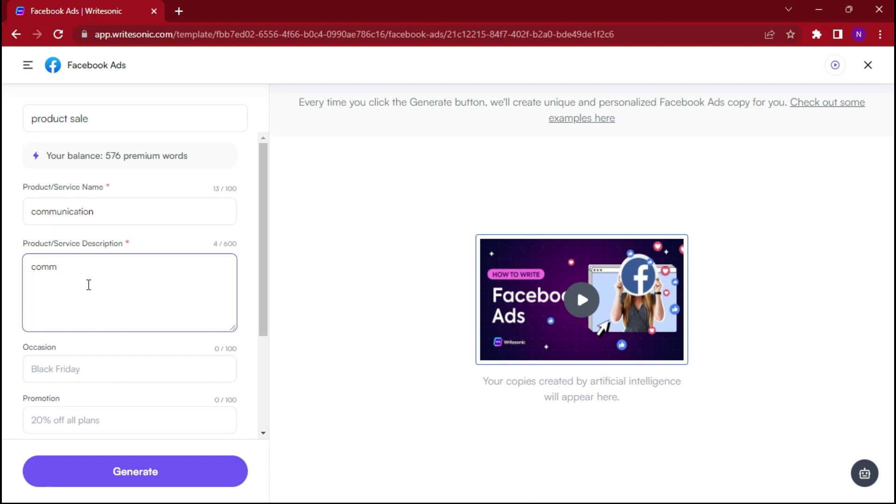
pyautogui.write('unication whatsapp a')
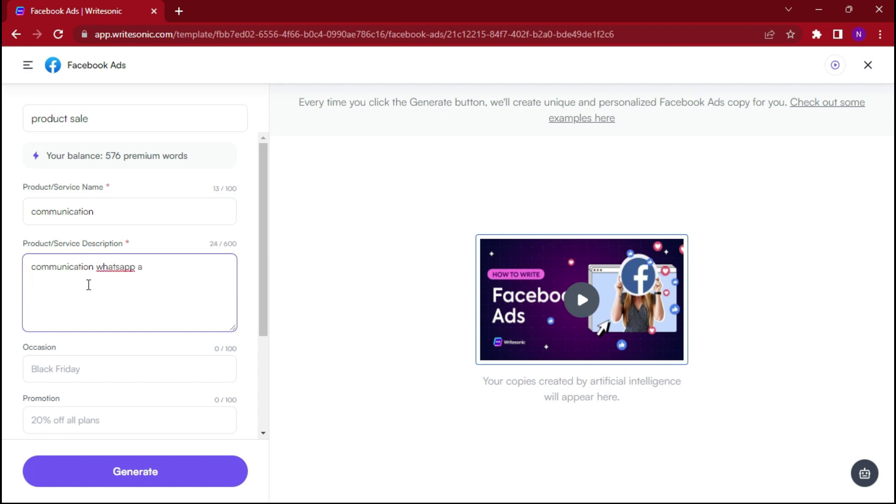
pyautogui.press('BackSpace')
pyautogui.write('for resale')
# Set the ad's occasion to "diwali" and its promotion to "90%".
pyautogui.scroll(-3, 90, 285)
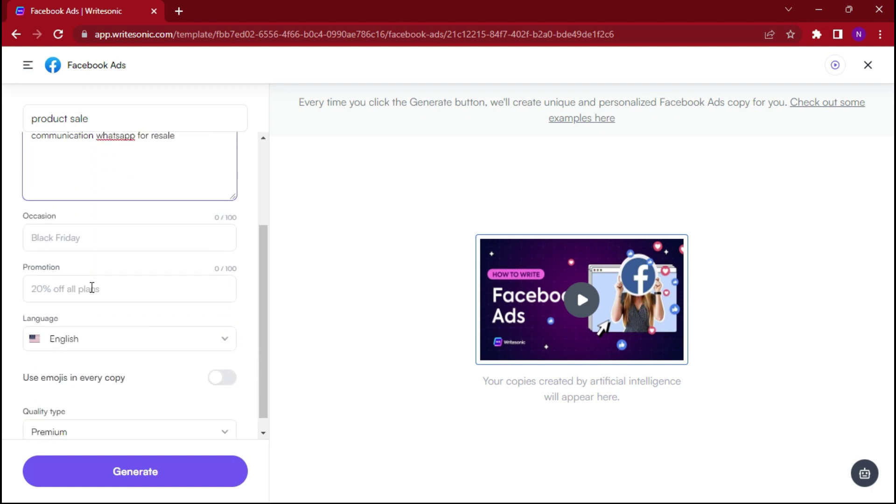
pyautogui.click(88, 234)
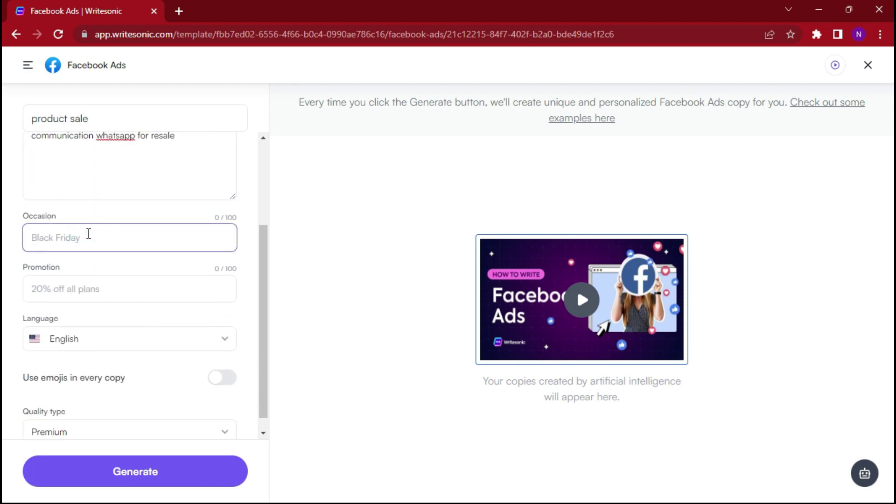
pyautogui.write('diwali')
pyautogui.click(118, 287)
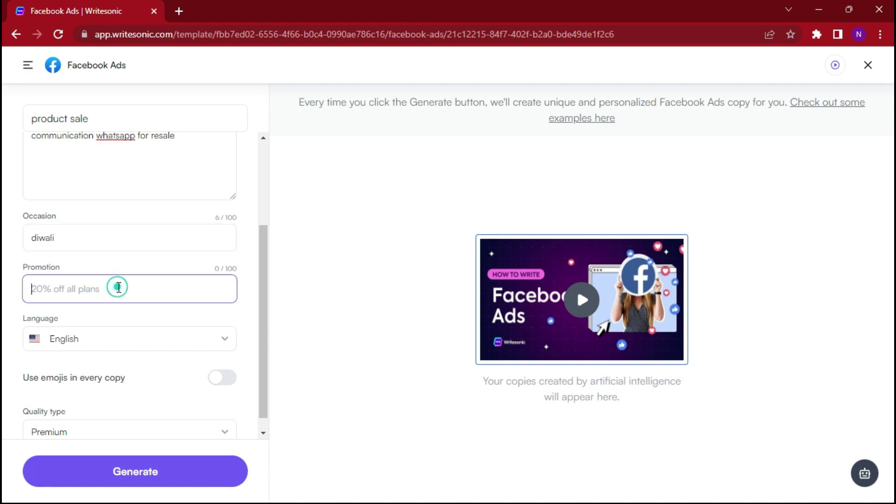
pyautogui.write('90')
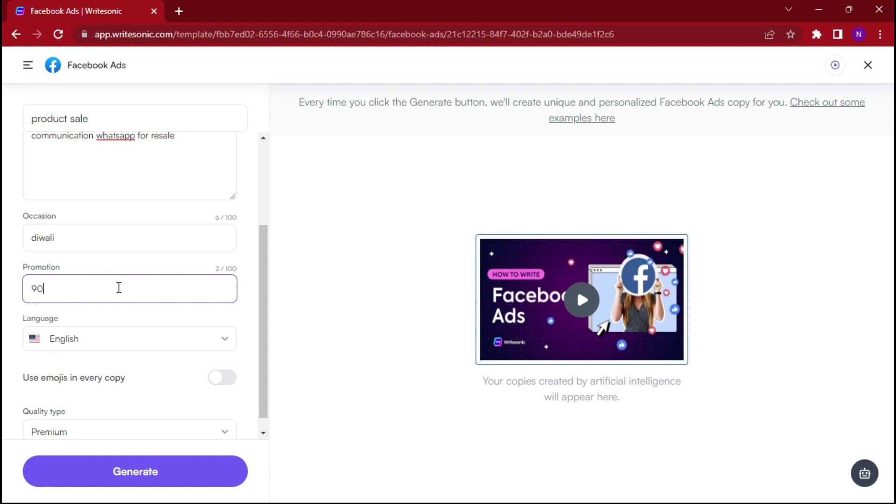
pyautogui.write('%')
# Enable emojis in every copy and try to generate the Facebook ads.
pyautogui.scroll(-1, 142, 315)
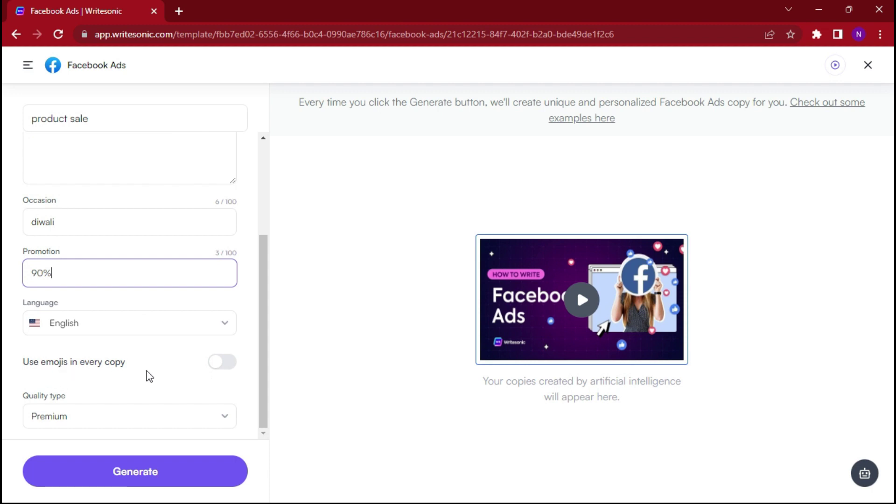
pyautogui.click(214, 367)
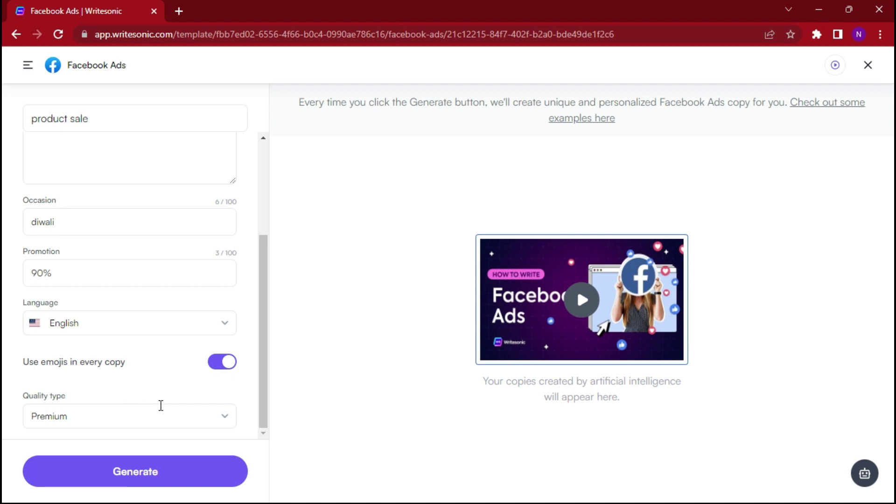
pyautogui.click(159, 483)
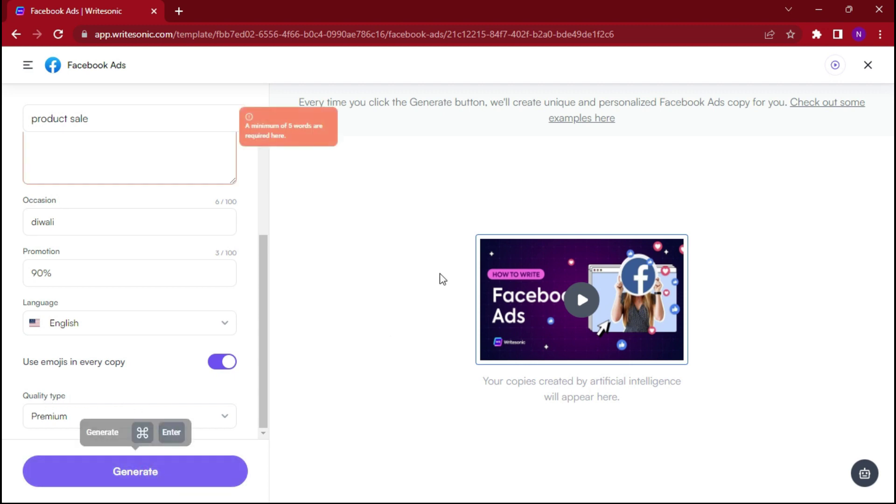
pyautogui.click(366, 223)
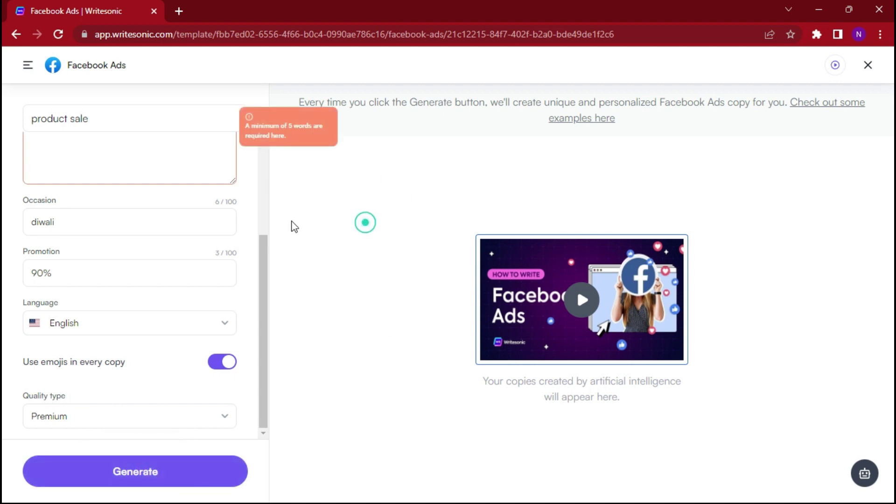
# Append "rights" to the product/service description and generate the Facebook ad copies.
pyautogui.moveTo(264, 247); pyautogui.dragTo(266, 192)
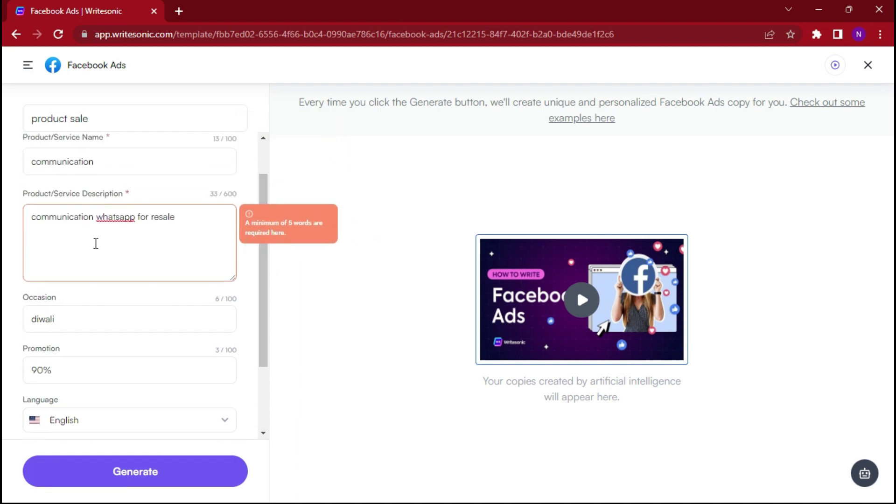
pyautogui.click(186, 217)
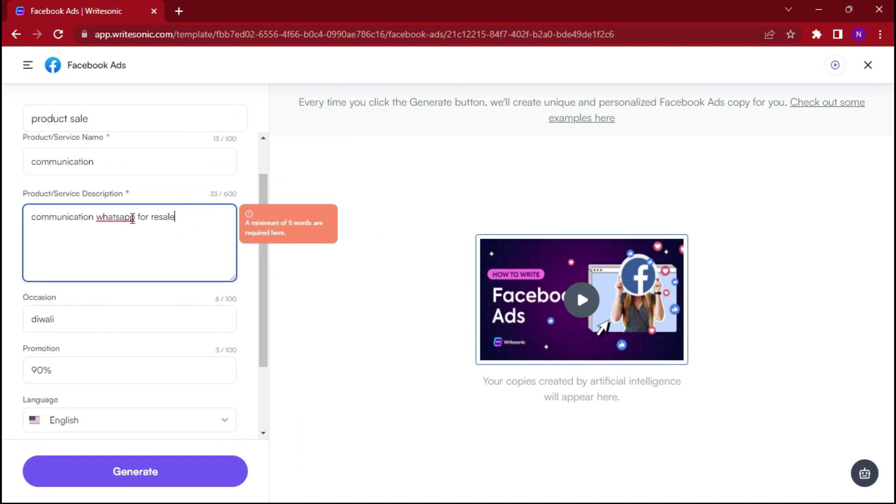
pyautogui.click(183, 220)
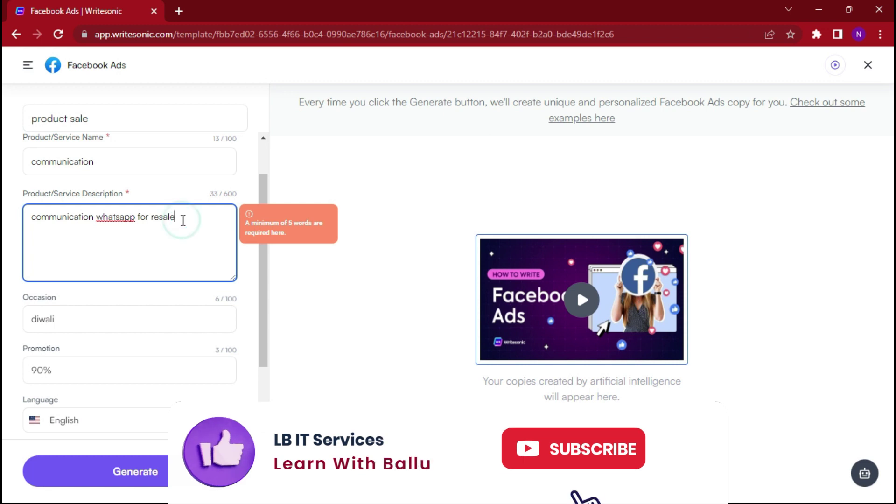
pyautogui.write('rights')
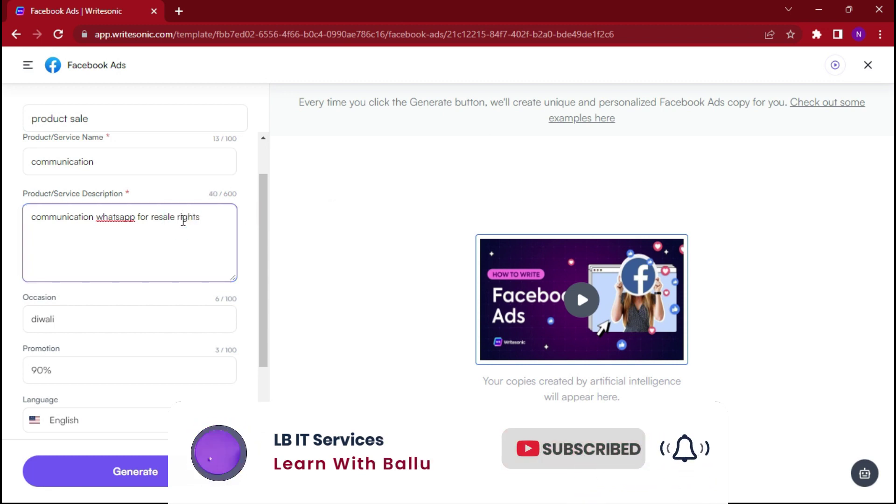
pyautogui.scroll(-2, 186, 238)
pyautogui.click(176, 481)
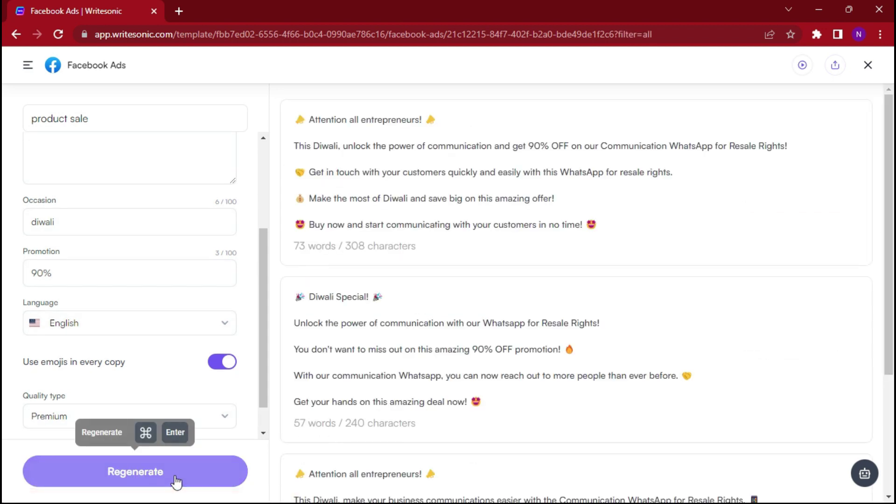
# Read through the generated Facebook ad copies and compare their wording.
pyautogui.scroll(-1, 567, 273)
pyautogui.scroll(-3, 567, 273)
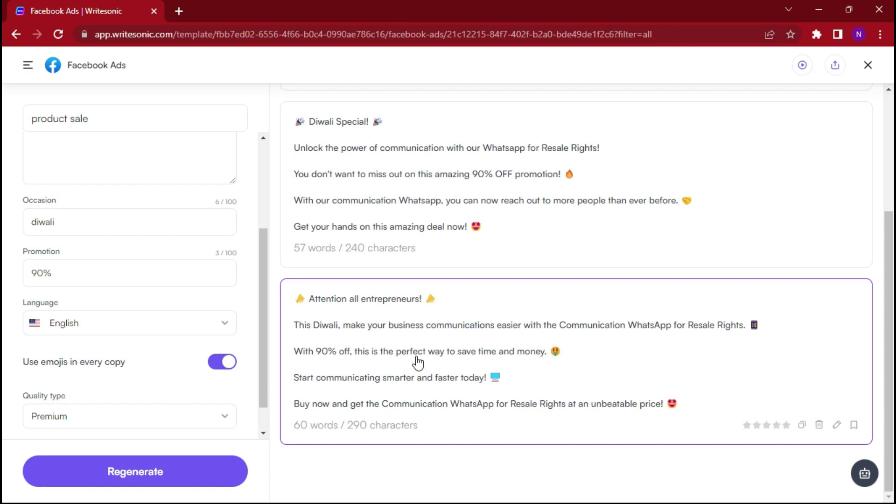
pyautogui.moveTo(419, 355)
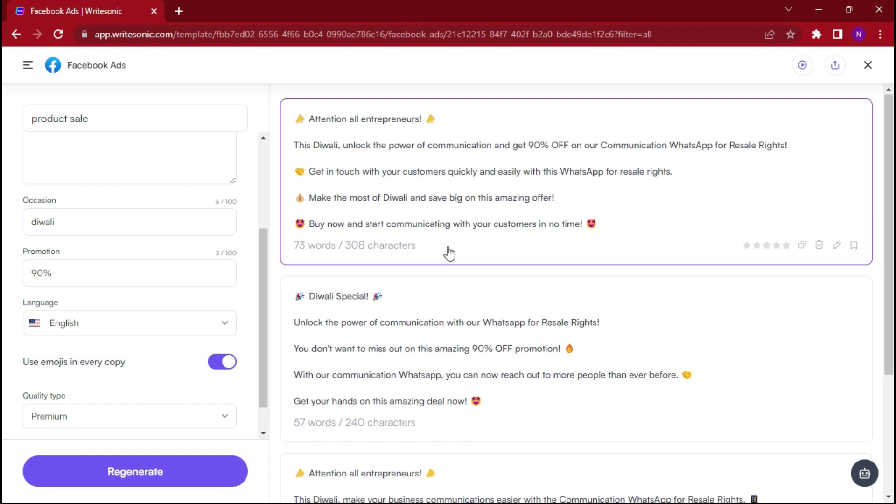
pyautogui.scroll(-3, 349, 194)
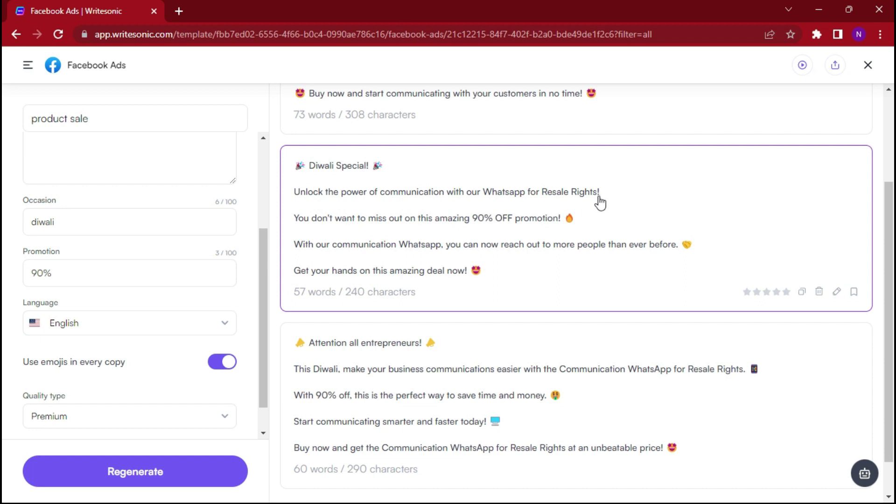
pyautogui.scroll(-1, 599, 203)
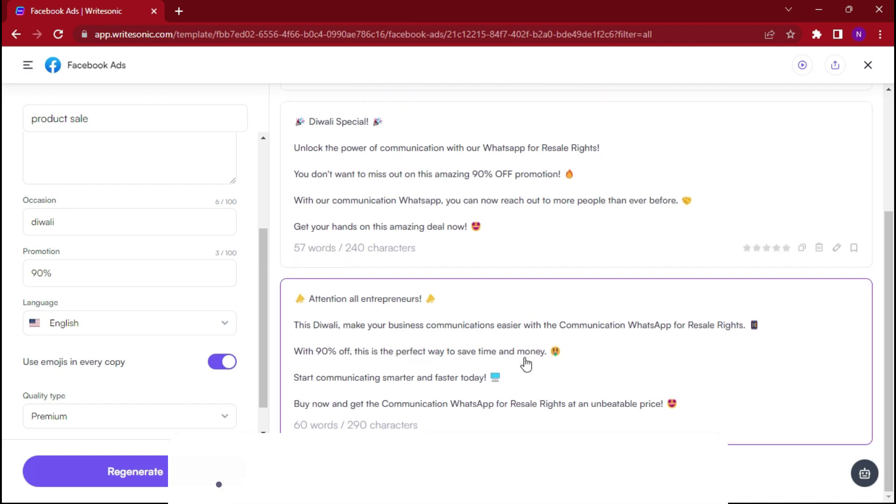
pyautogui.scroll(4, 596, 253)
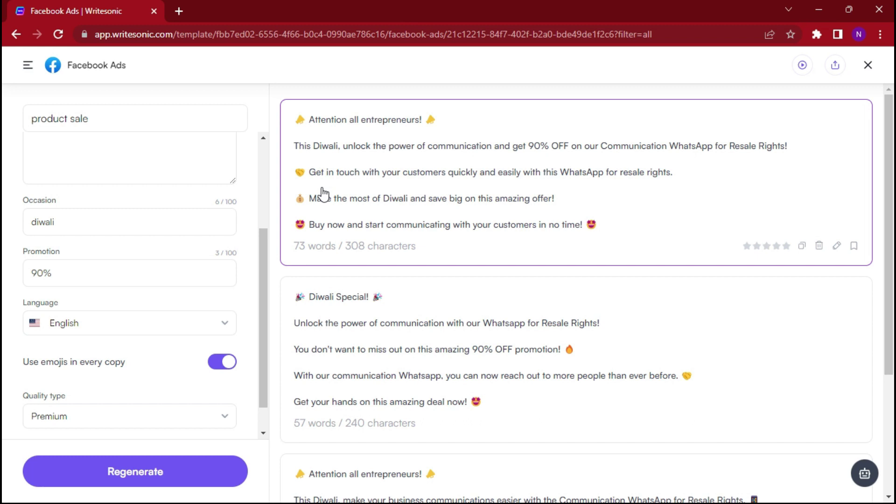
# Return to the template library and look over the marketing, general writing, ecommerce and social media templates.
pyautogui.click(16, 36)
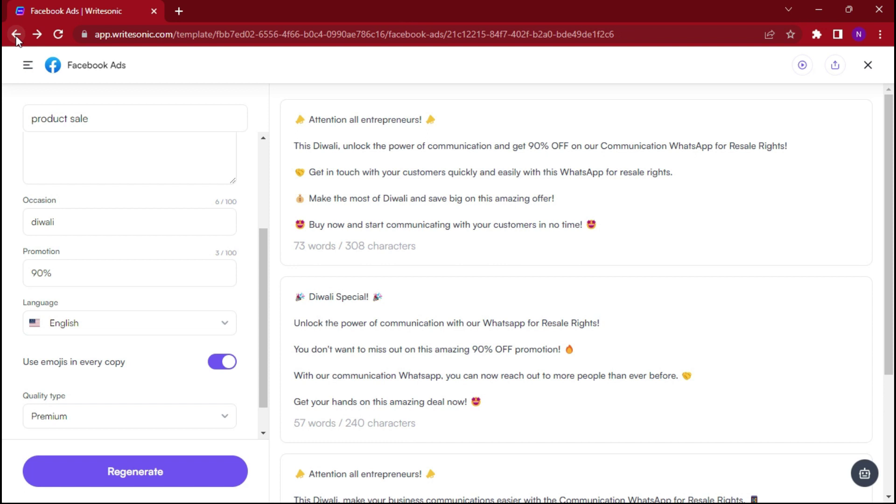
pyautogui.click(16, 36)
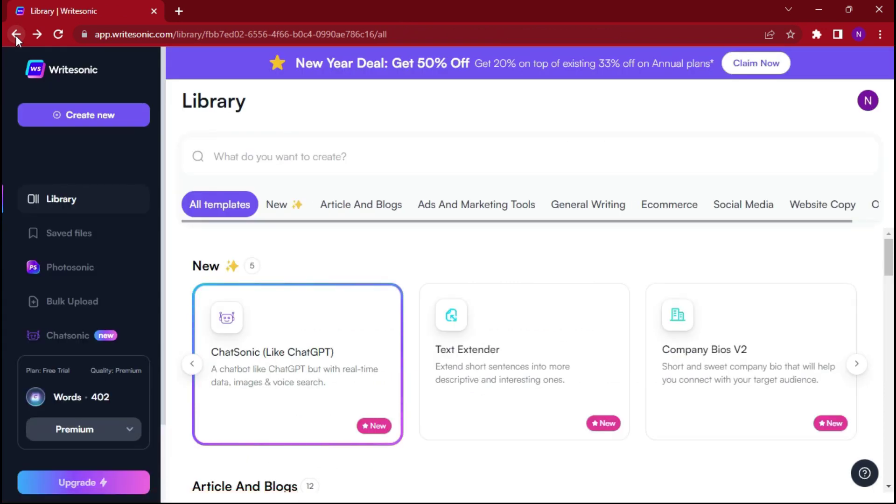
pyautogui.scroll(-10, 660, 254)
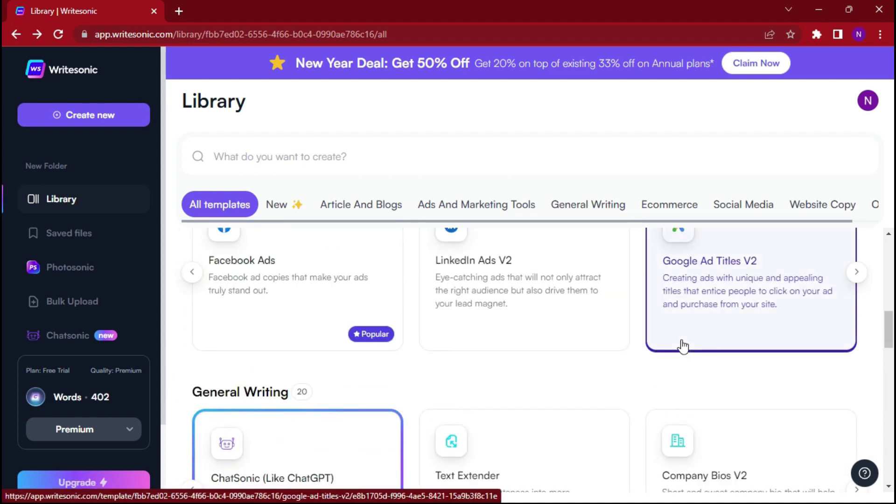
pyautogui.scroll(-4, 682, 346)
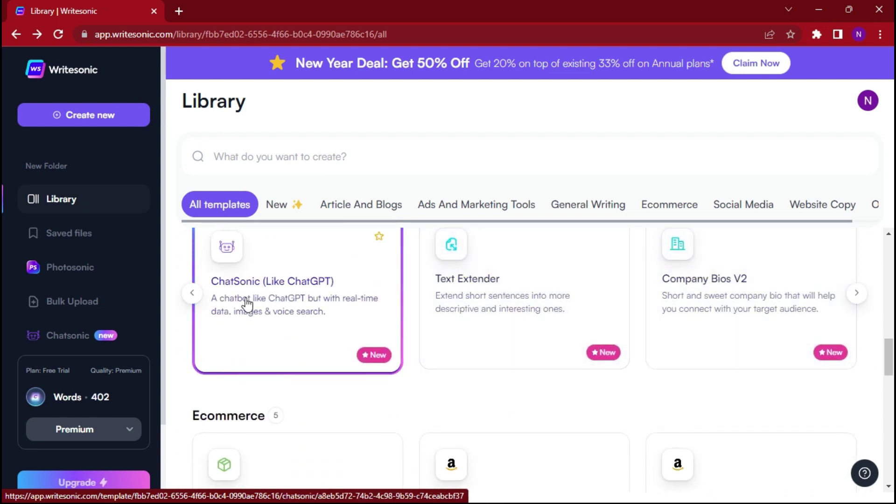
pyautogui.scroll(-1, 304, 322)
pyautogui.scroll(-5, 320, 322)
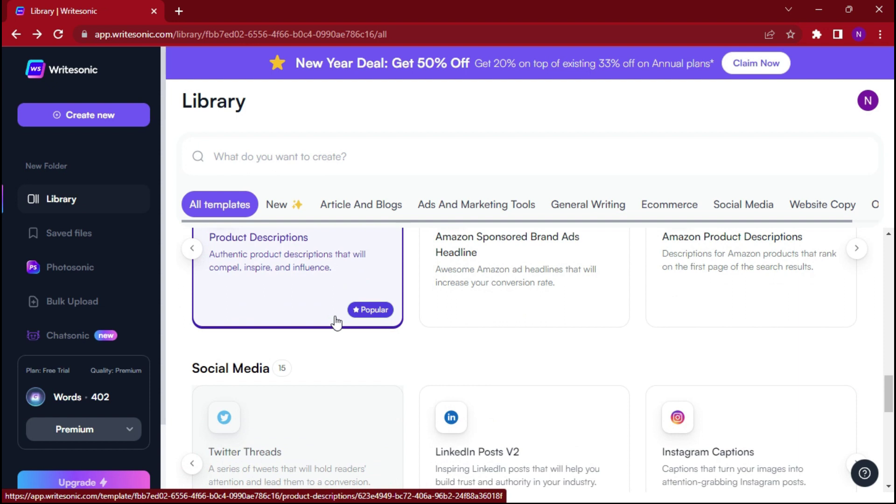
pyautogui.scroll(3, 336, 322)
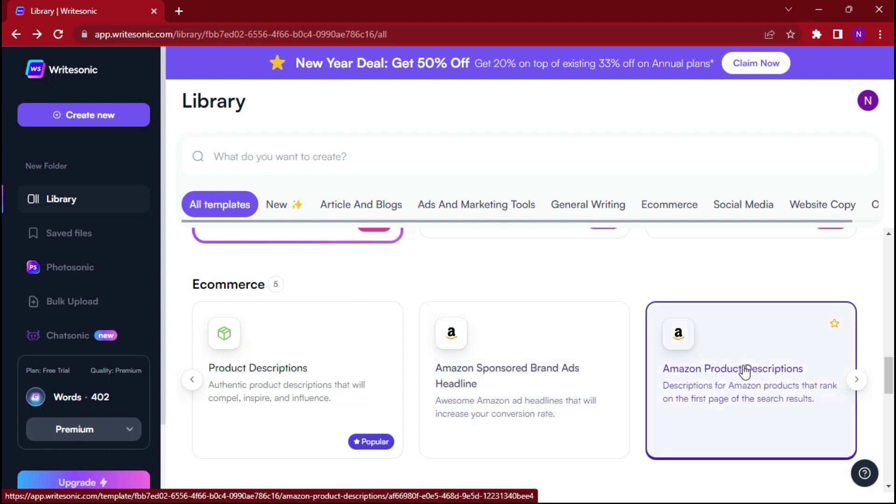
# Browse the remaining library sections and open the Landing Pages template under Website Copy in a new browser tab.
pyautogui.scroll(-4, 745, 371)
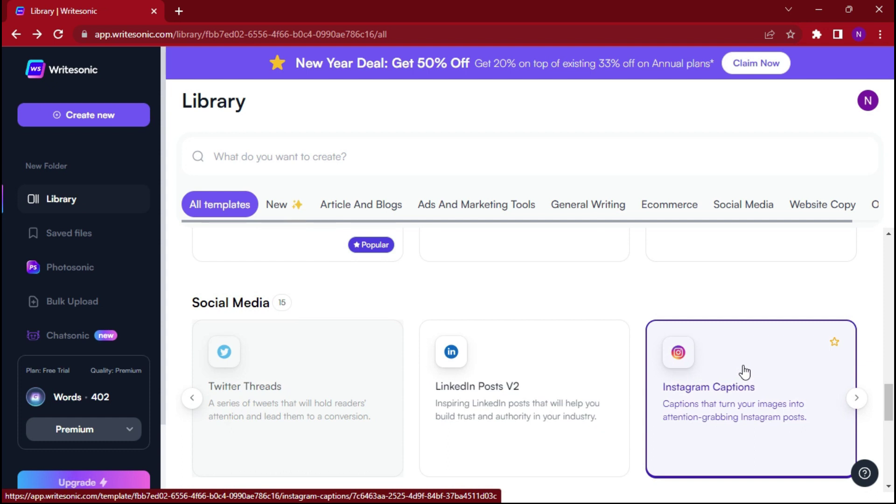
pyautogui.scroll(-2, 744, 372)
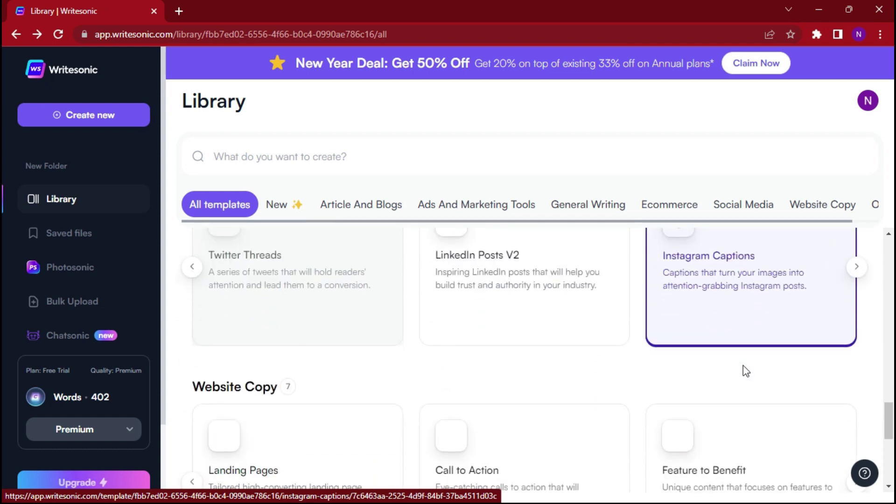
pyautogui.scroll(1, 744, 372)
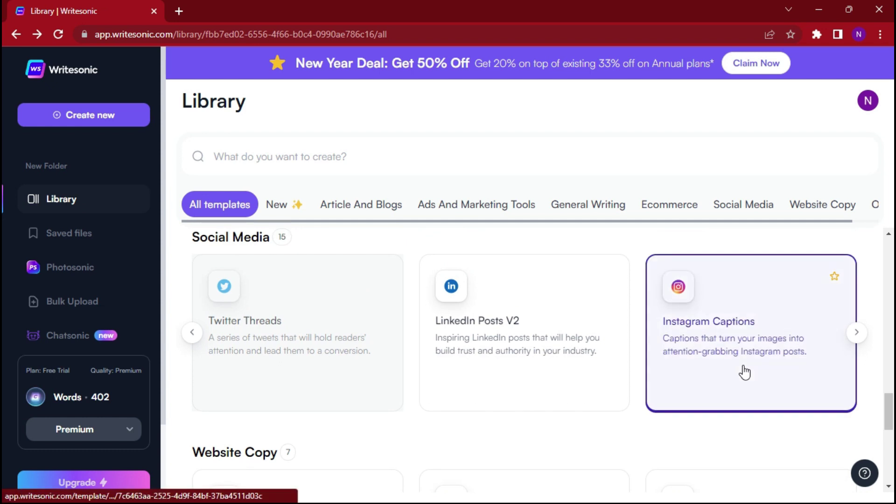
pyautogui.scroll(-5, 744, 372)
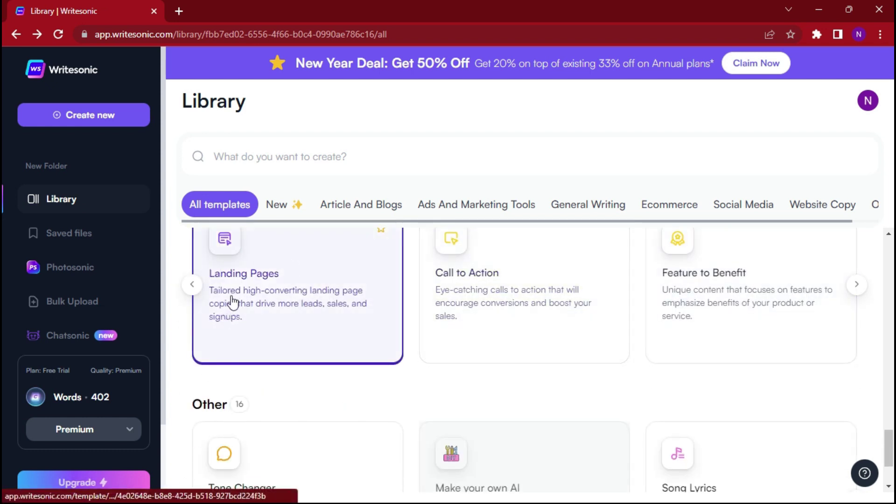
pyautogui.click(257, 279)
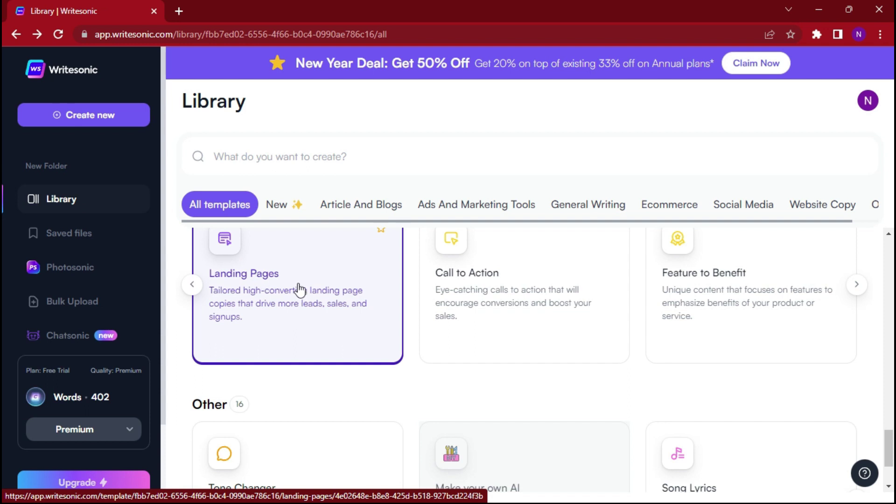
pyautogui.scroll(1, 280, 282)
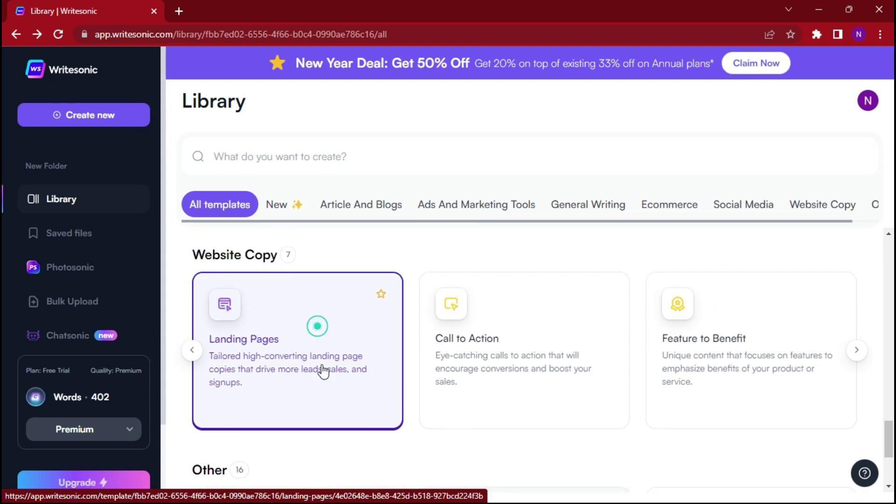
pyautogui.rightClick(356, 360)
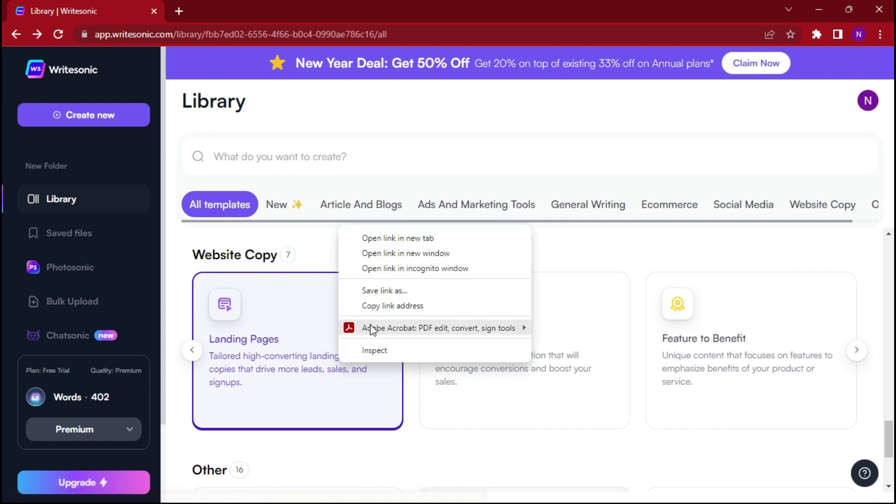
pyautogui.click(396, 238)
pyautogui.click(246, 13)
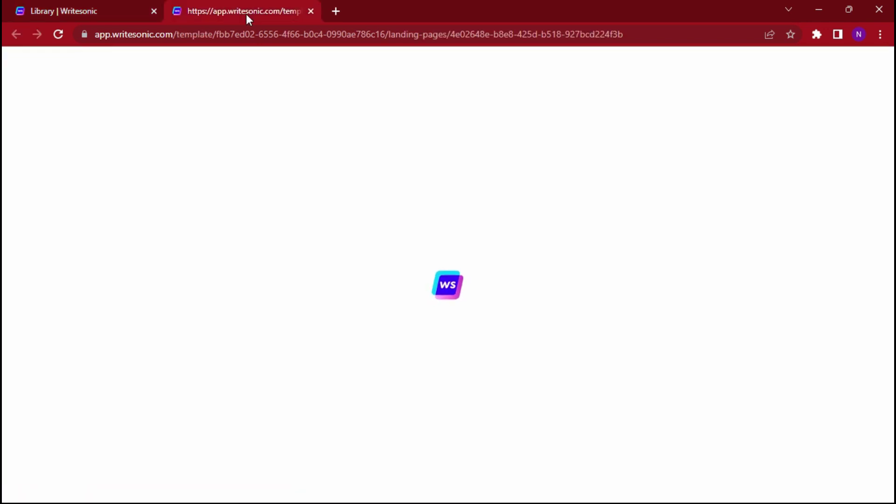
pyautogui.click(116, 14)
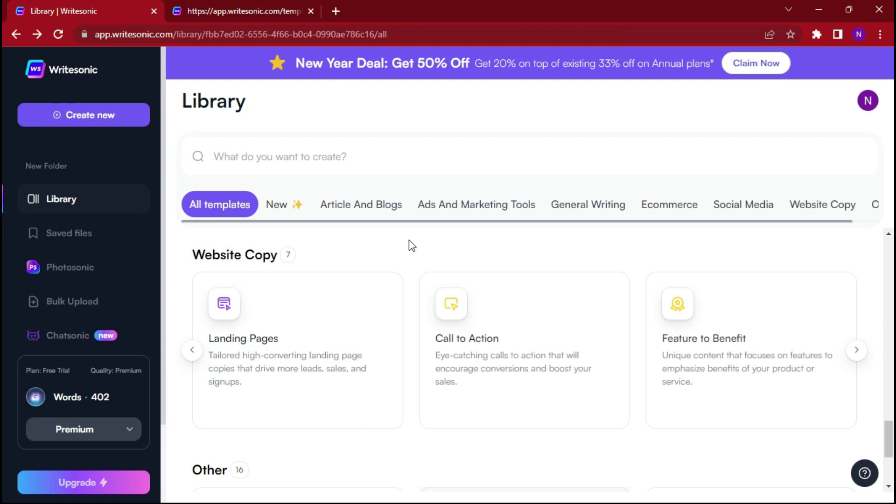
pyautogui.click(289, 11)
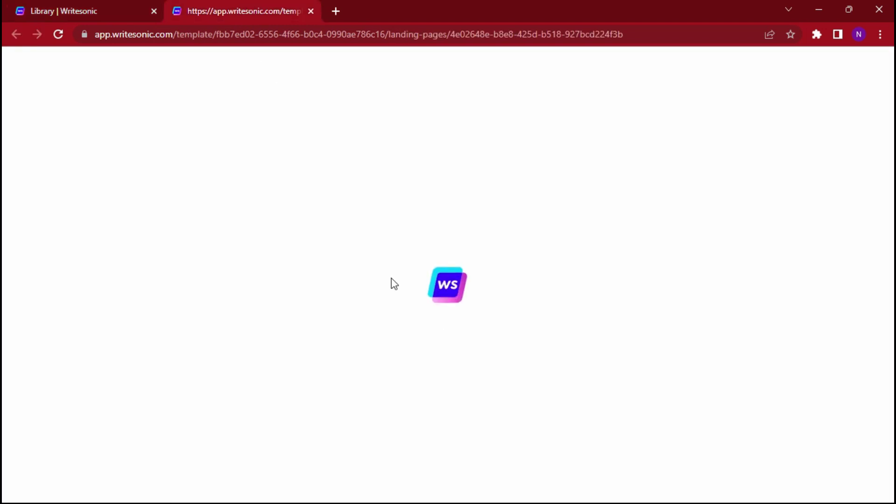
pyautogui.click(154, 6)
pyautogui.rightClick(295, 338)
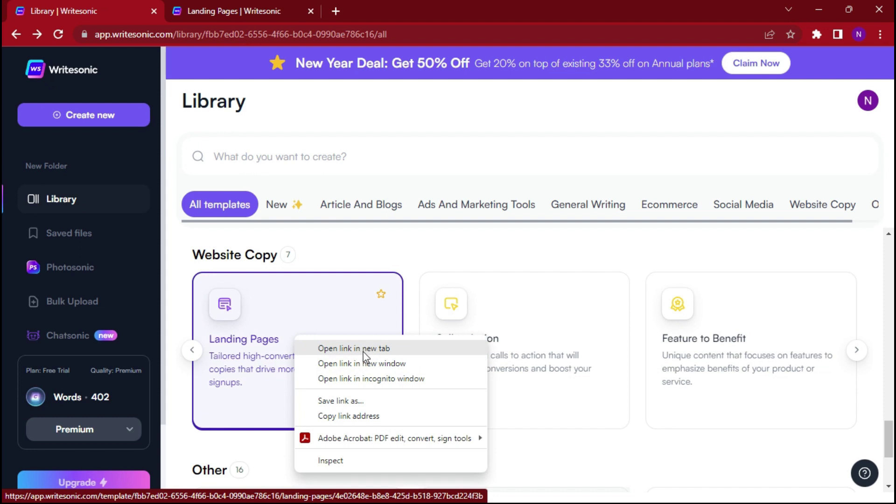
pyautogui.click(373, 1)
pyautogui.hotkey('ctrl', 'Tab')
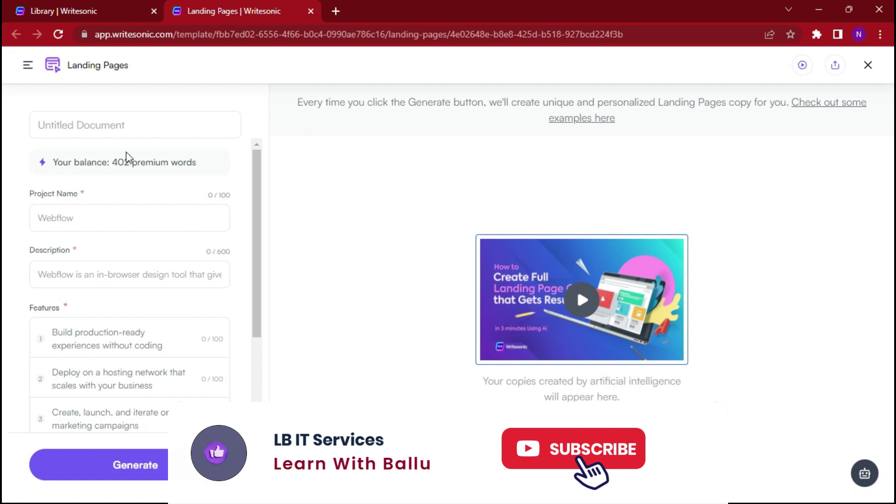
# Name the landing page document "facbook ads".
pyautogui.click(68, 130)
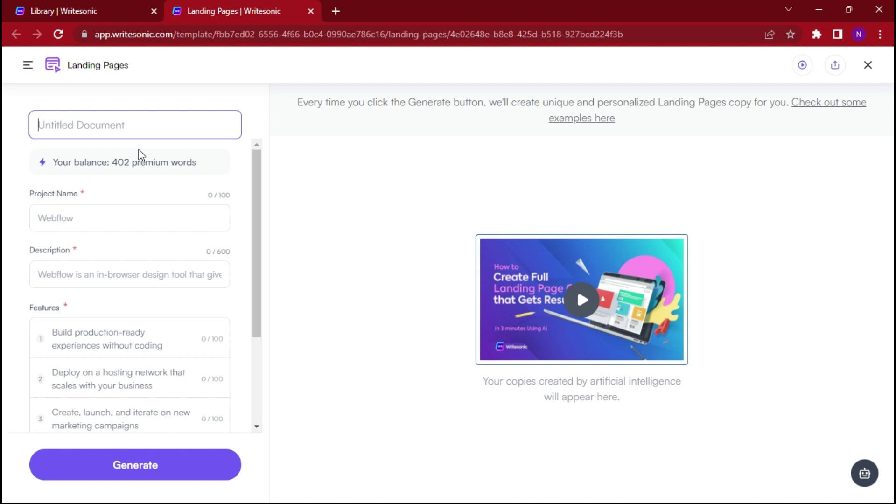
pyautogui.write('fac')
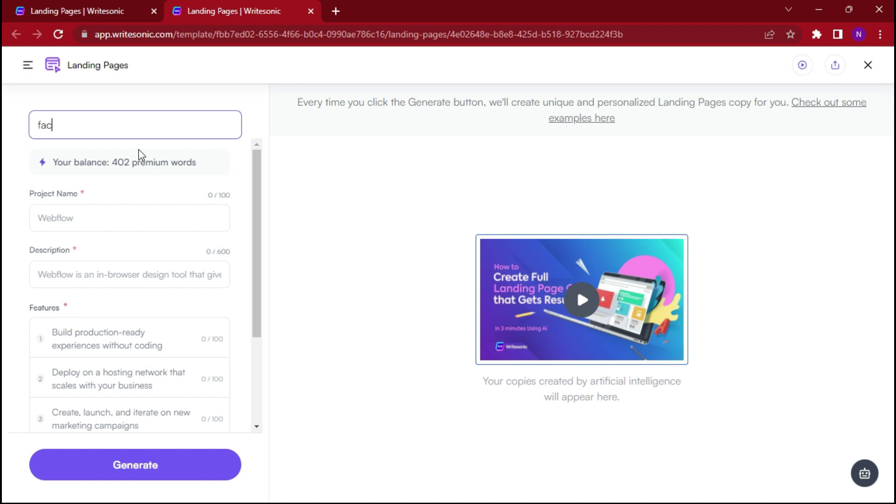
pyautogui.write('book ads')
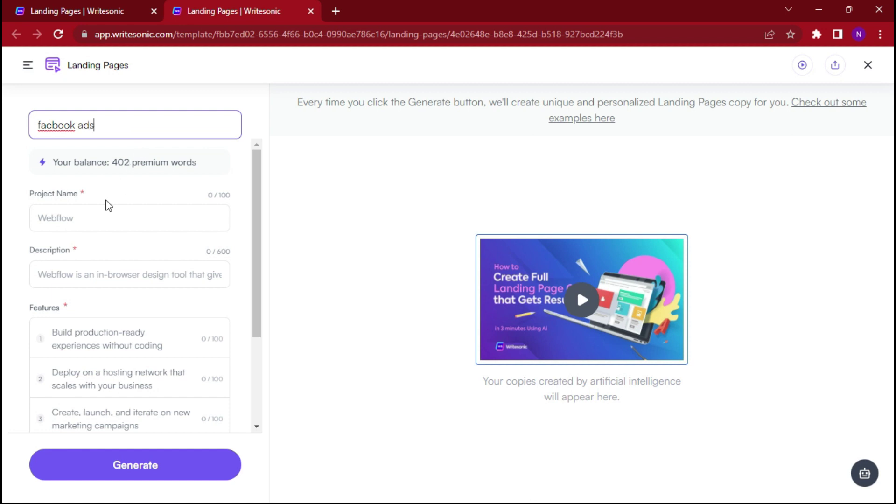
# Enter "whatsapp bot" as the project name.
pyautogui.scroll(-3, 106, 202)
pyautogui.scroll(1, 101, 197)
pyautogui.scroll(1, 51, 172)
pyautogui.click(86, 217)
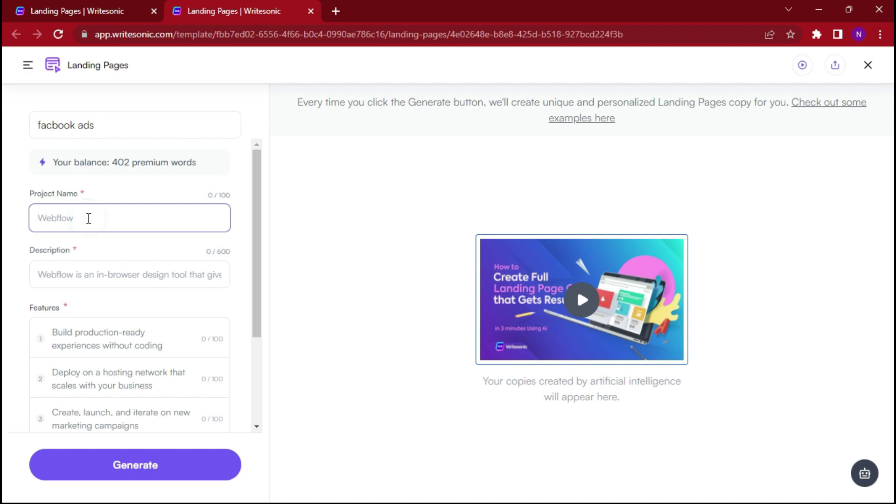
pyautogui.write('whatsapp resale righ')
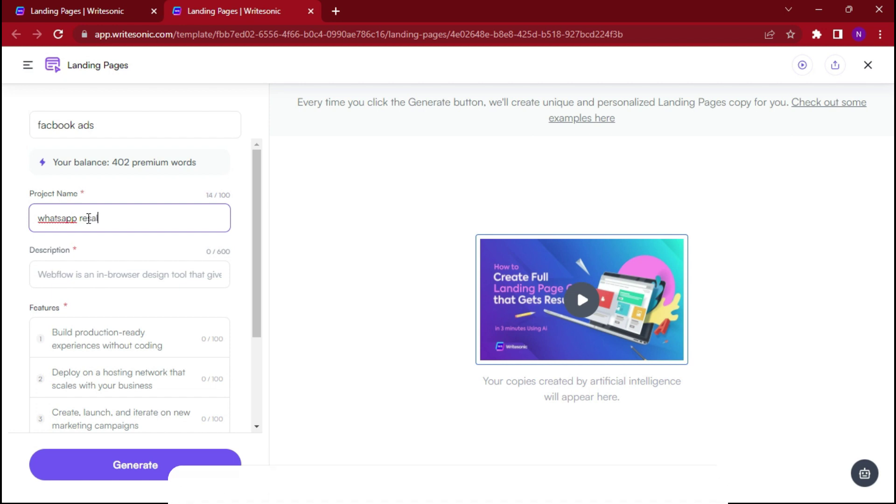
pyautogui.press('BackSpace')
pyautogui.press('BackSpace')
pyautogui.press('BackSpace')
pyautogui.press('BackSpace')
pyautogui.press('BackSpace')
pyautogui.press('BackSpace')
pyautogui.press('BackSpace')
pyautogui.press('BackSpace')
pyautogui.press('BackSpace')
pyautogui.press('BackSpace')
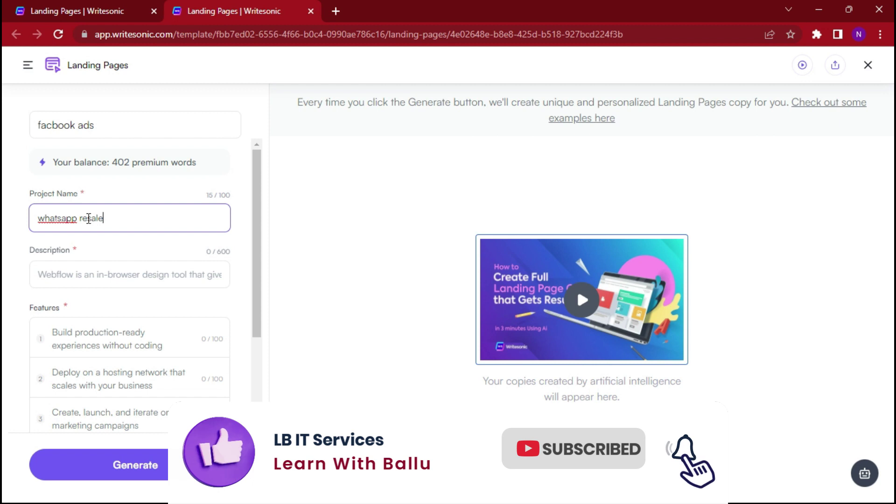
pyautogui.press('BackSpace')
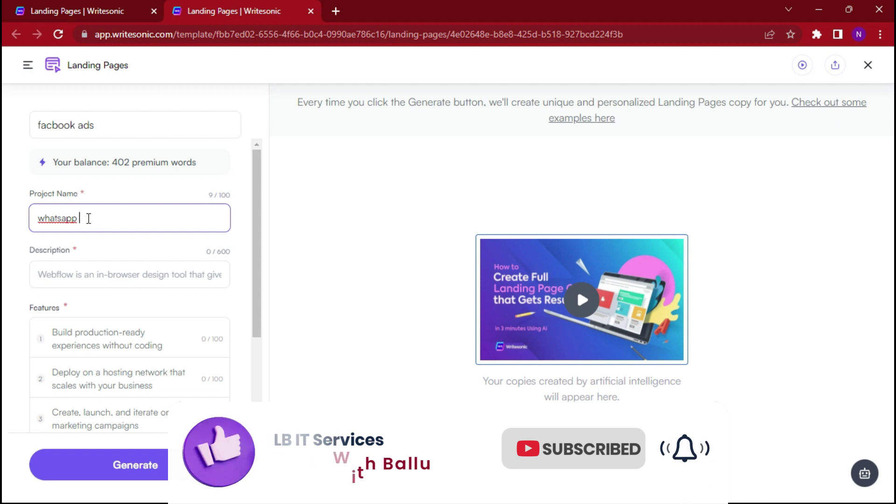
pyautogui.write('bot')
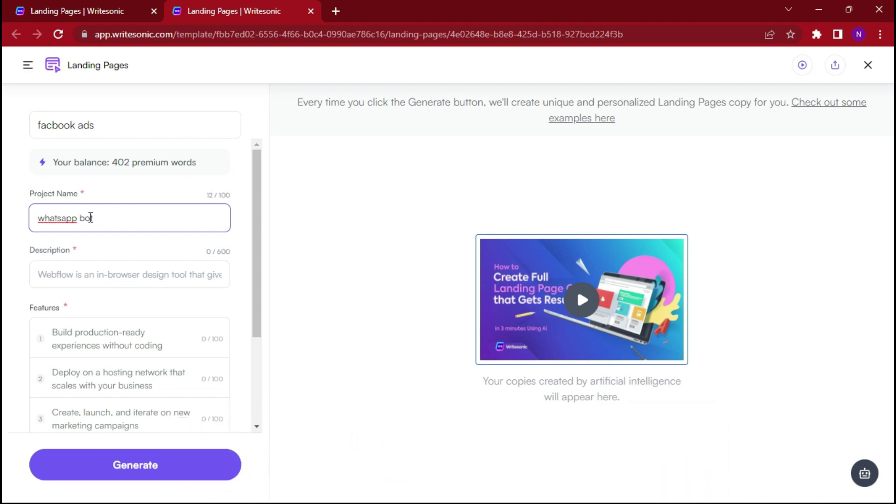
# Fill in the description with "you can use whatsapp software for communicate your costumers".
pyautogui.scroll(-2, 91, 215)
pyautogui.click(89, 210)
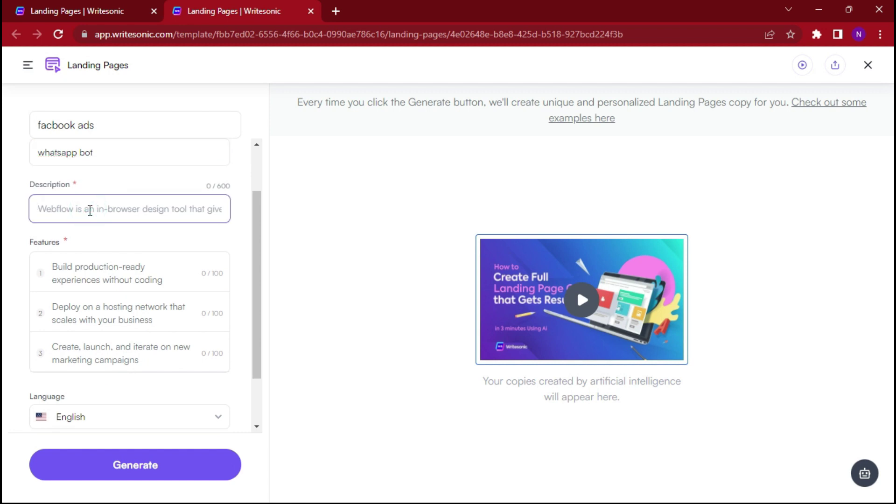
pyautogui.write('you can use waht')
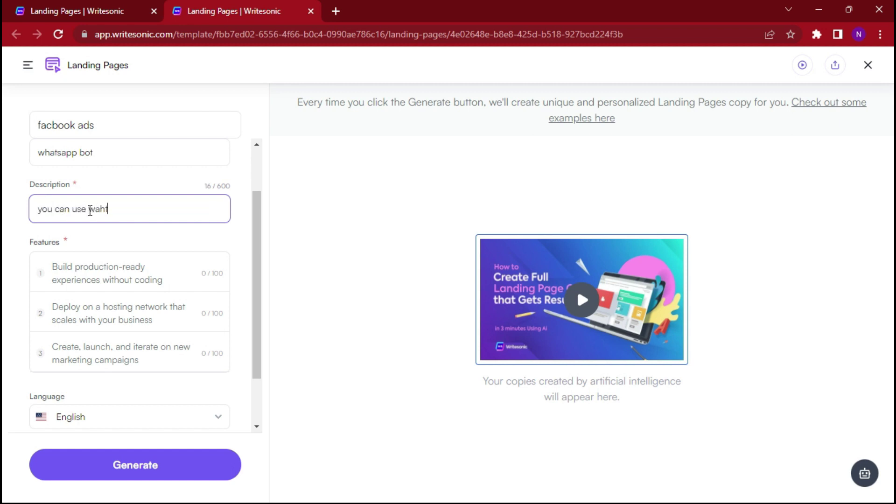
pyautogui.press('BackSpace')
pyautogui.press('BackSpace')
pyautogui.press('BackSpace')
pyautogui.write('hatsapp ')
pyautogui.write('soc')
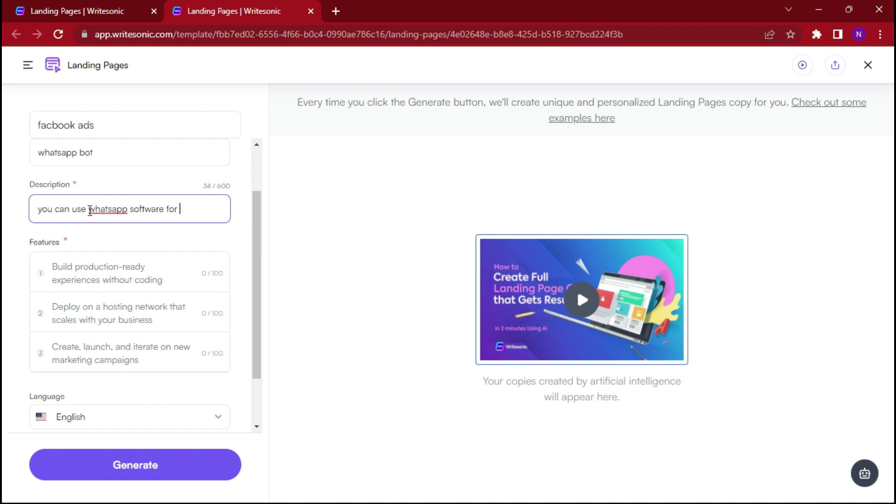
pyautogui.write('ommunicate ')
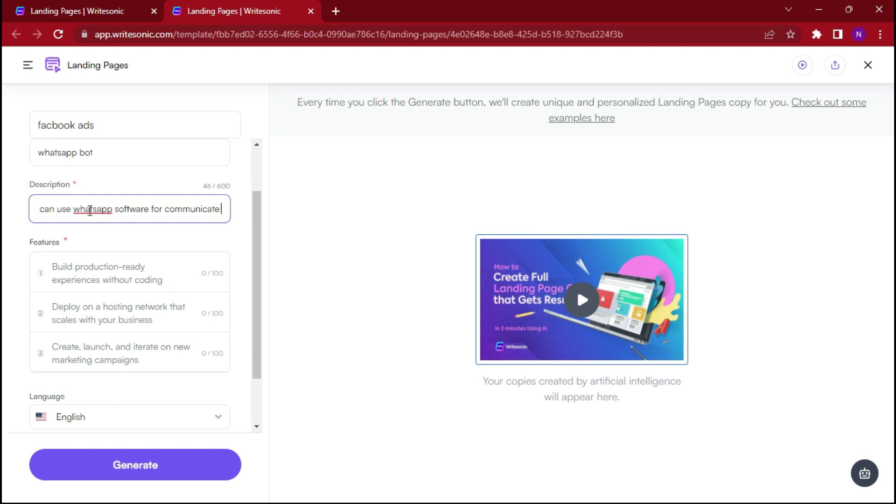
pyautogui.write('your ')
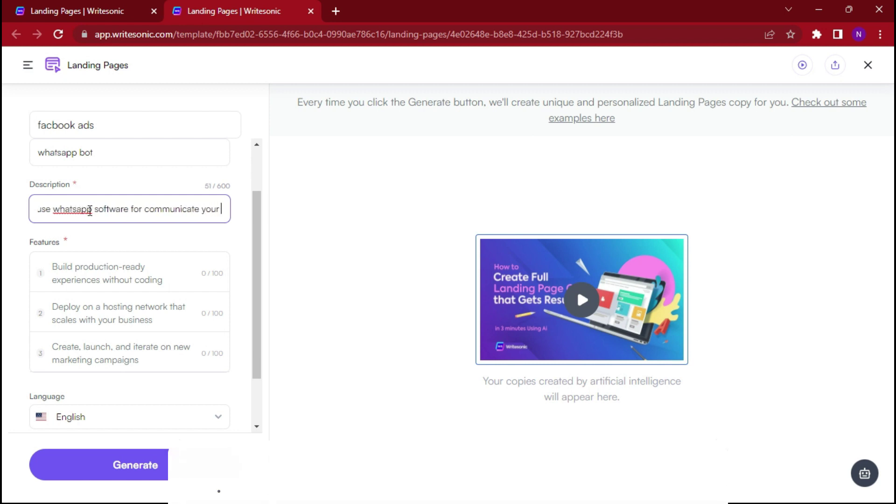
pyautogui.write('coust')
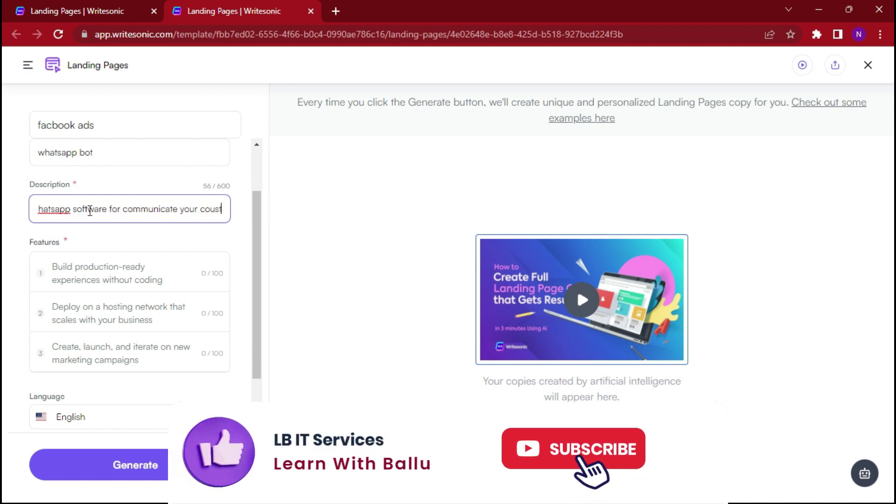
pyautogui.write('mers')
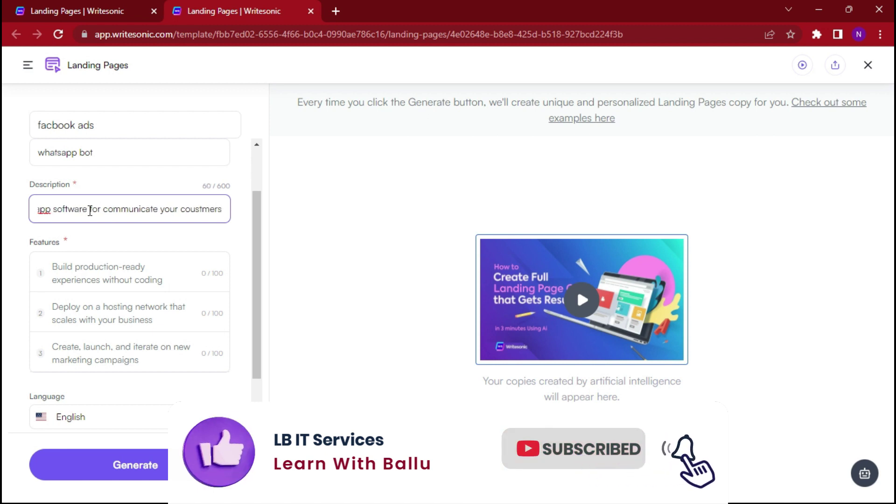
pyautogui.rightClick(210, 208)
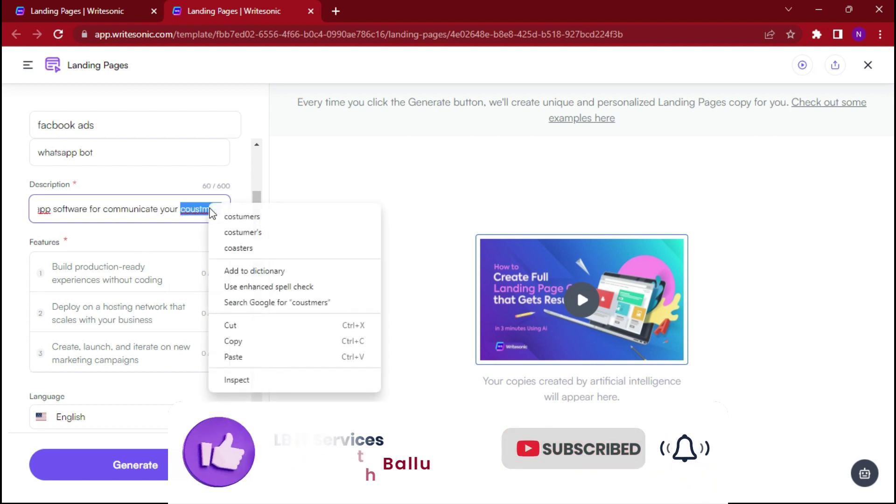
pyautogui.click(223, 214)
# Enter "help to communicate easily" as the first feature.
pyautogui.scroll(-2, 76, 273)
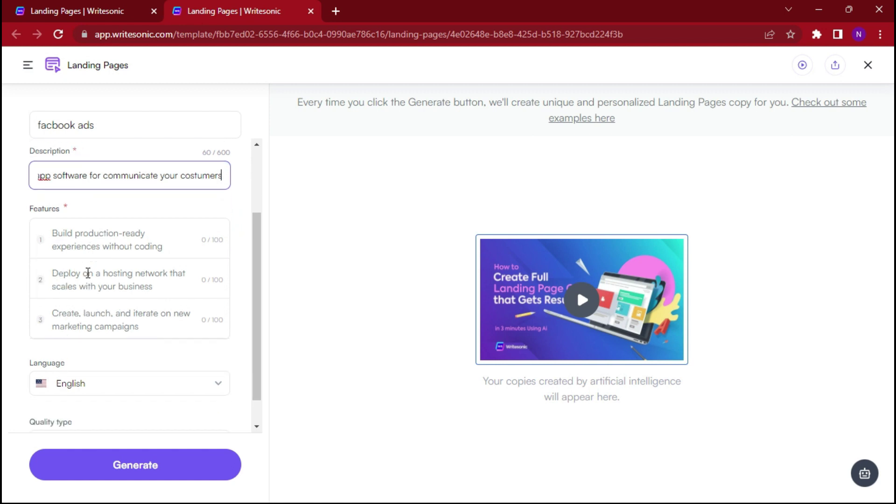
pyautogui.click(165, 207)
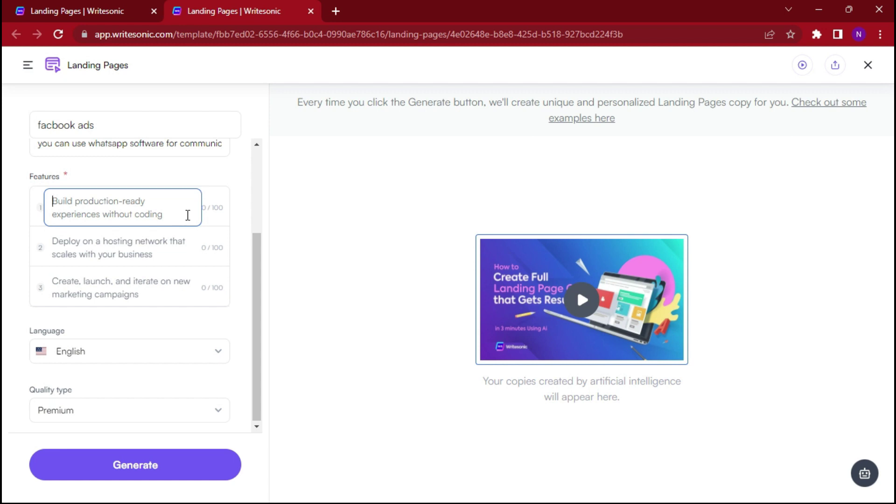
pyautogui.write('heop')
pyautogui.press('BackSpace')
pyautogui.press('BackSpace')
pyautogui.write('lp to co')
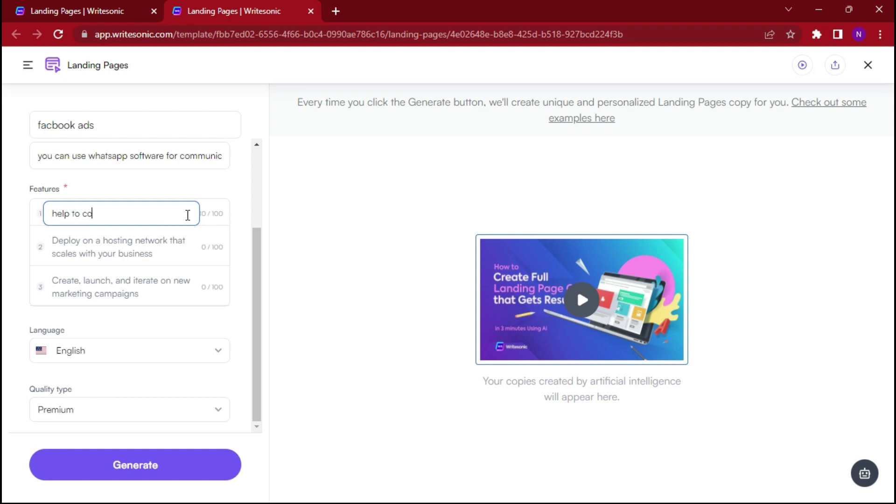
pyautogui.write('mmunicate easilyt')
pyautogui.press('BackSpace')
# Enter "you can resale whats app" as the second feature.
pyautogui.click(105, 248)
pyautogui.write('ylou')
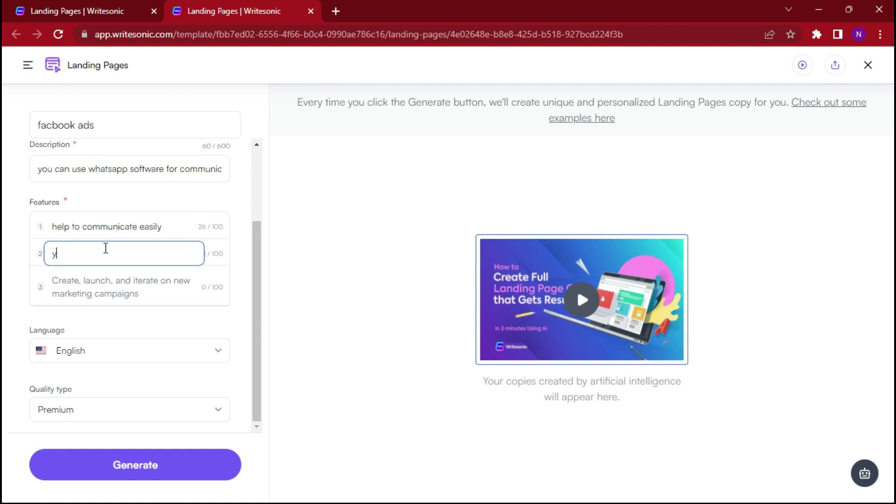
pyautogui.press('BackSpace')
pyautogui.write('ou can resale ')
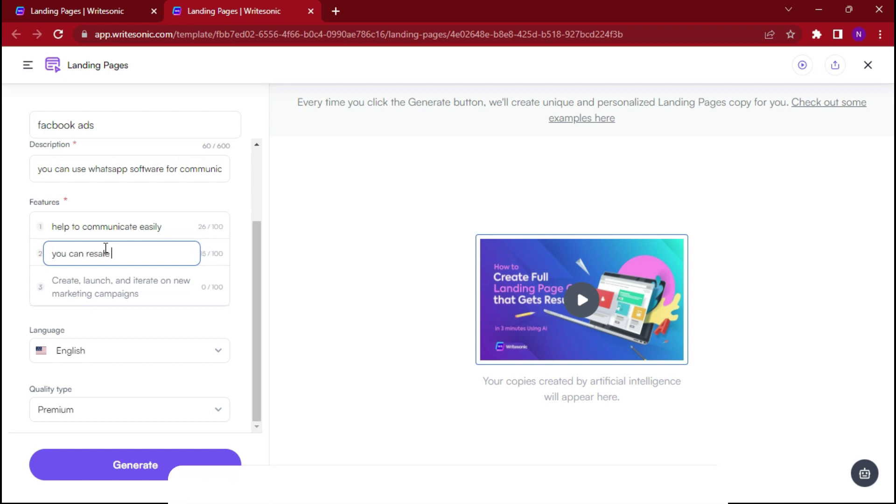
pyautogui.write('wahts')
pyautogui.press('BackSpace')
pyautogui.press('BackSpace')
pyautogui.press('BackSpace')
pyautogui.press('BackSpace')
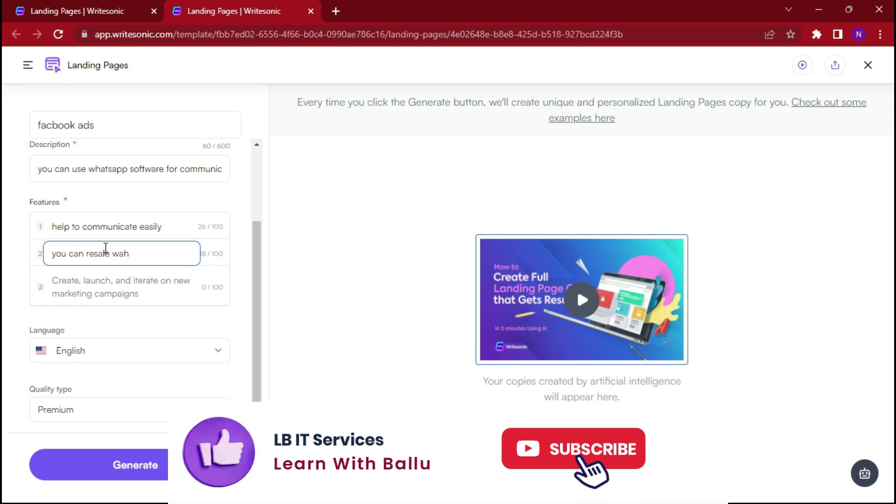
pyautogui.write('hats app')
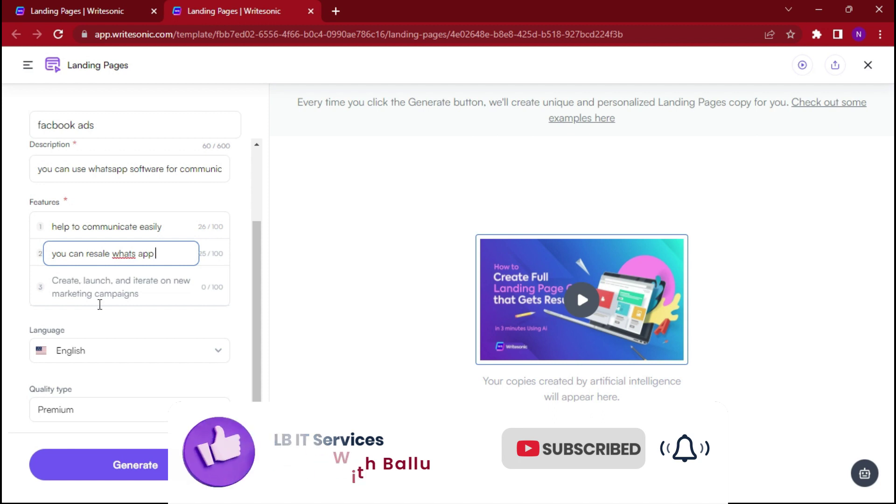
# Enter "A bonus is ready after purchasing" as the third feature and try to generate the landing page copy.
pyautogui.click(129, 293)
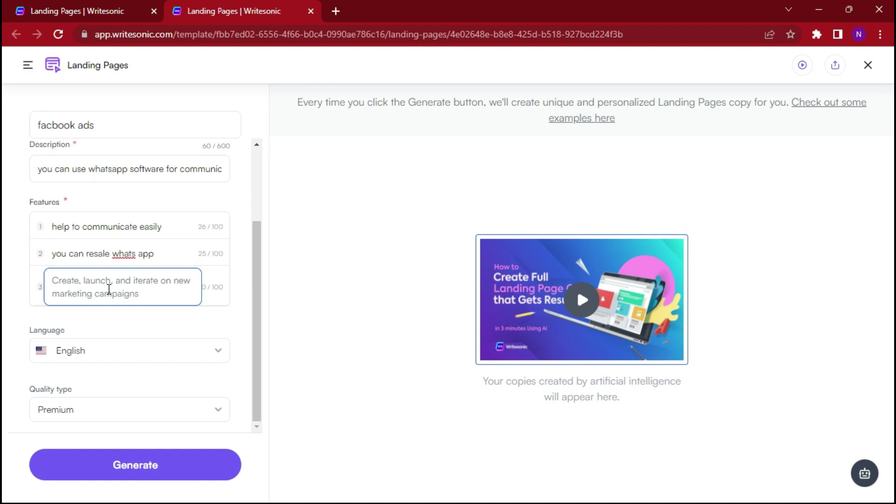
pyautogui.write('A bonus')
pyautogui.press('BackSpace')
pyautogui.press('BackSpace')
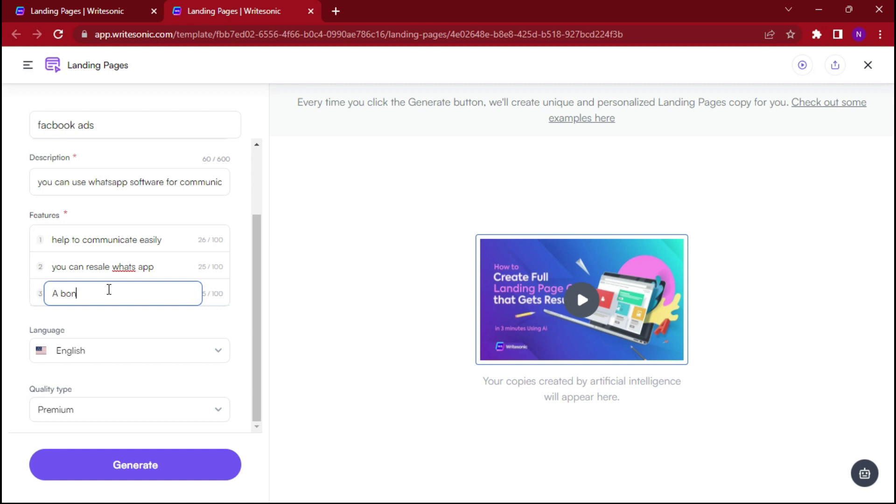
pyautogui.write('us is ready after purchasing')
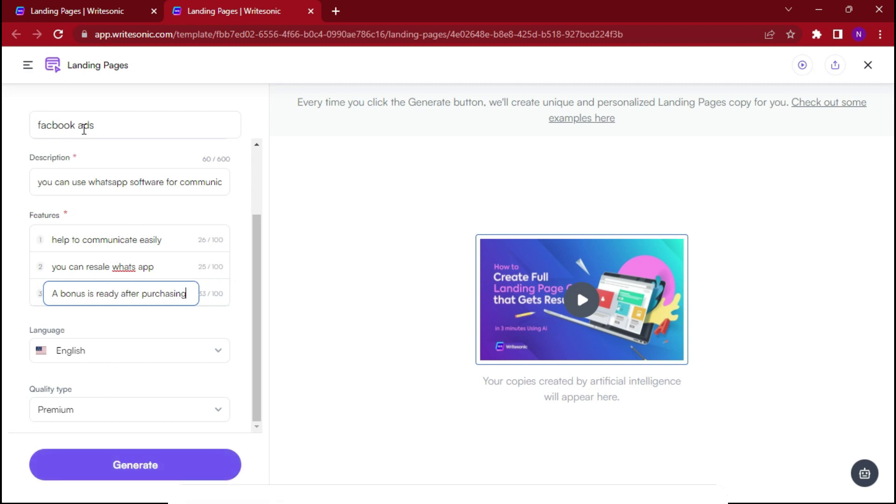
pyautogui.click(165, 461)
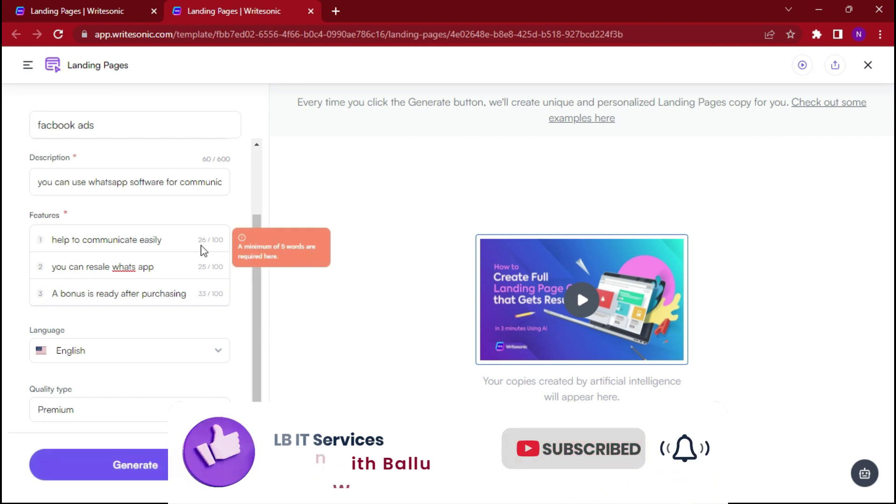
# Extend the first feature to "help to communicate easily whatsapp marketing" and try generating the copy again.
pyautogui.click(168, 240)
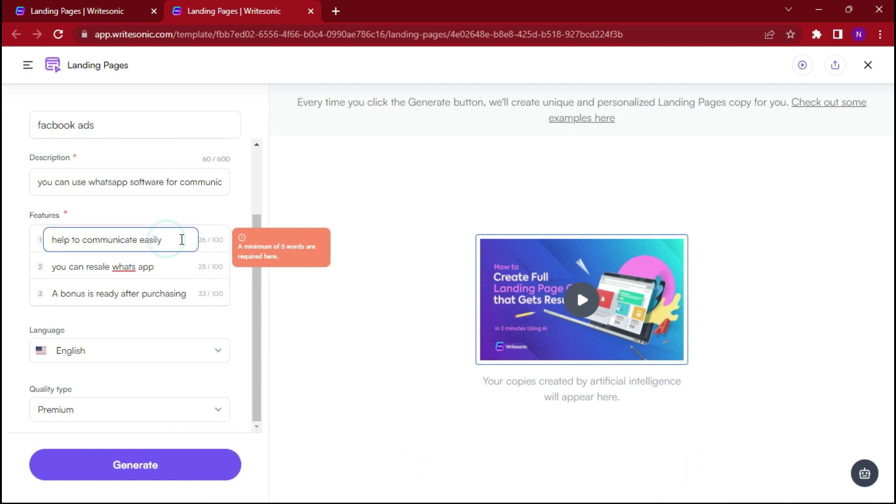
pyautogui.write('w')
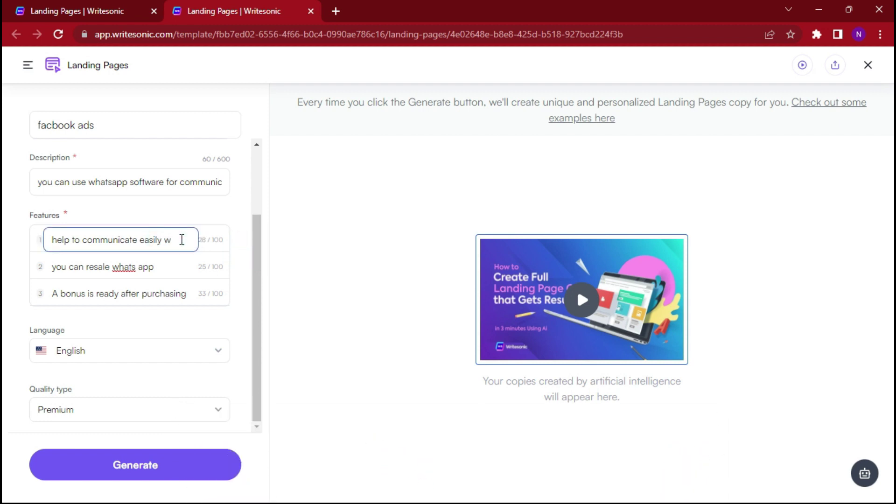
pyautogui.write('hatsp')
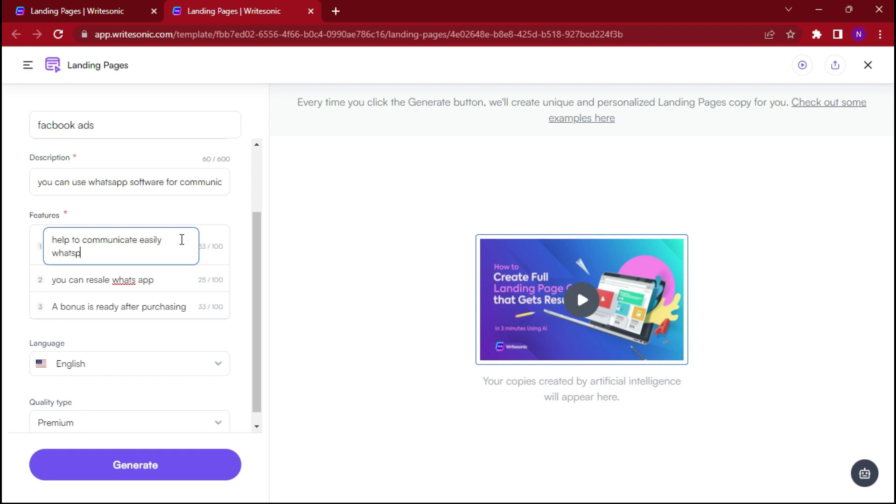
pyautogui.press('BackSpace')
pyautogui.write('ap')
pyautogui.press('BackSpace')
pyautogui.press('BackSpace')
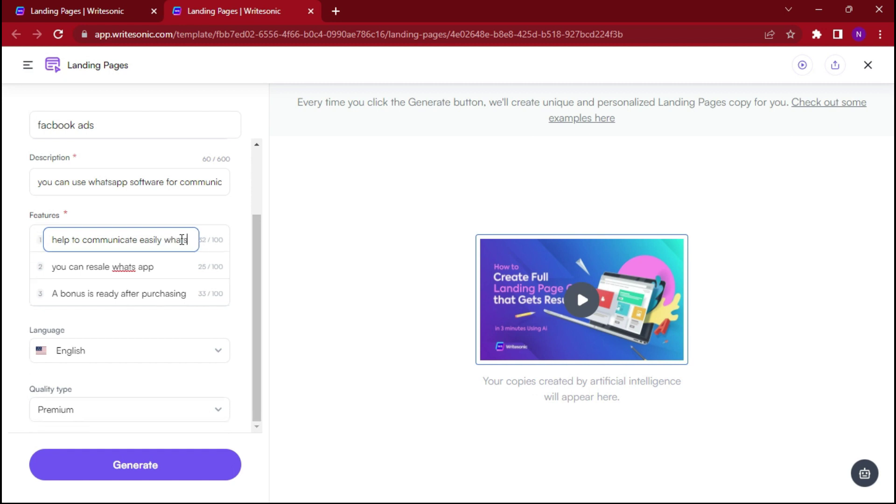
pyautogui.write('app marketing')
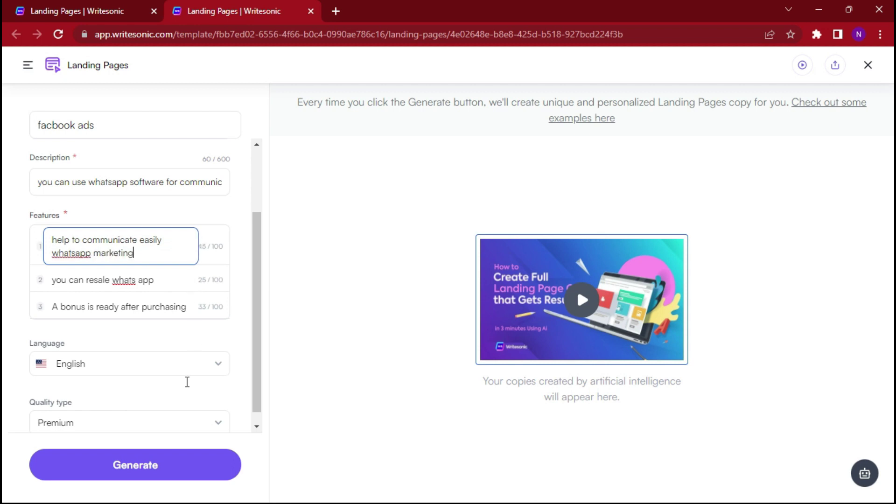
pyautogui.click(179, 465)
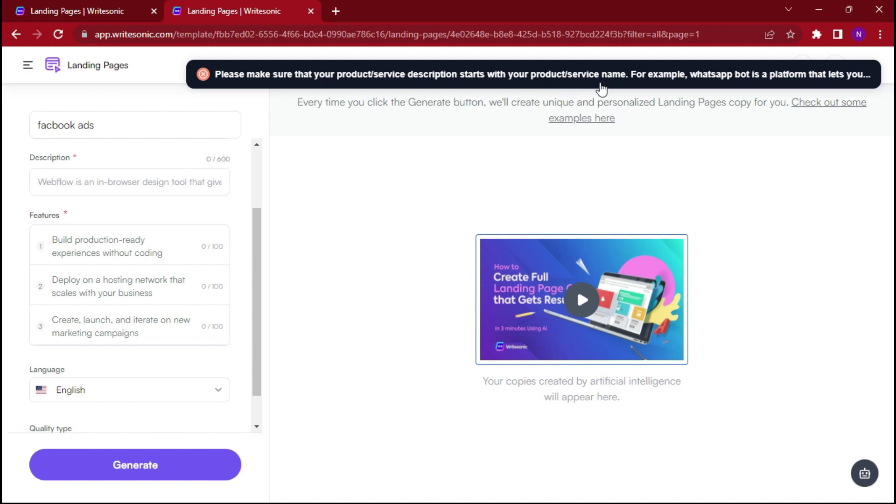
# Enter "whatsapp ads facbook ads google ads" as the first feature.
pyautogui.click(95, 240)
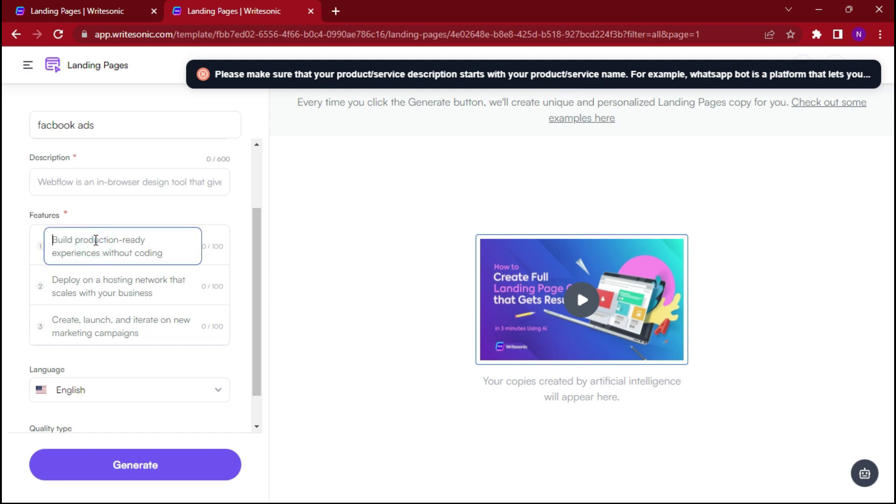
pyautogui.write('wa')
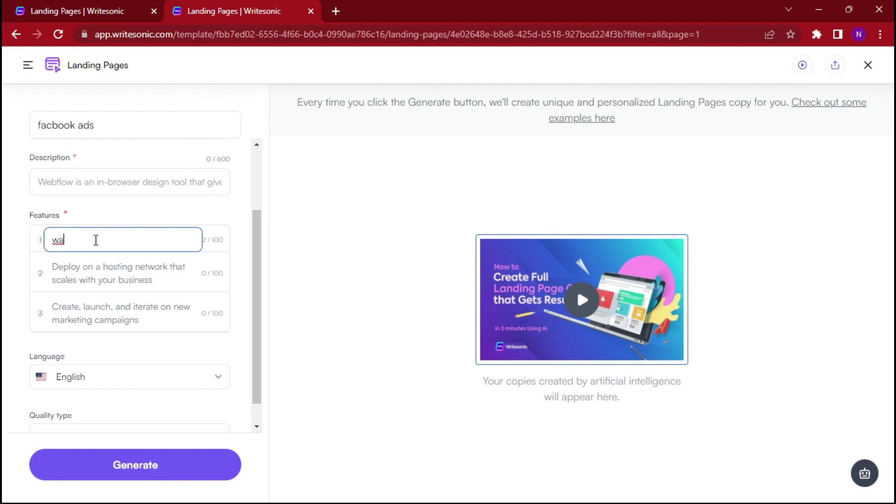
pyautogui.press('BackSpace')
pyautogui.write('hatsapp ads facbo')
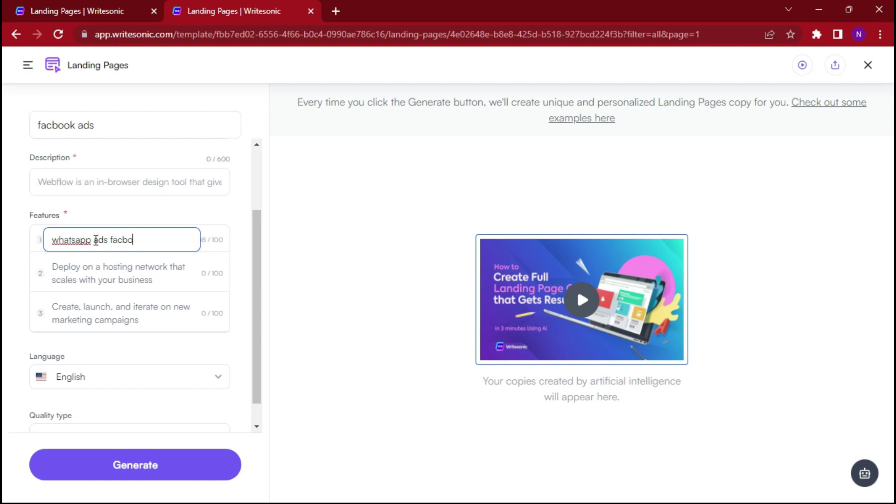
pyautogui.write('ok ads ')
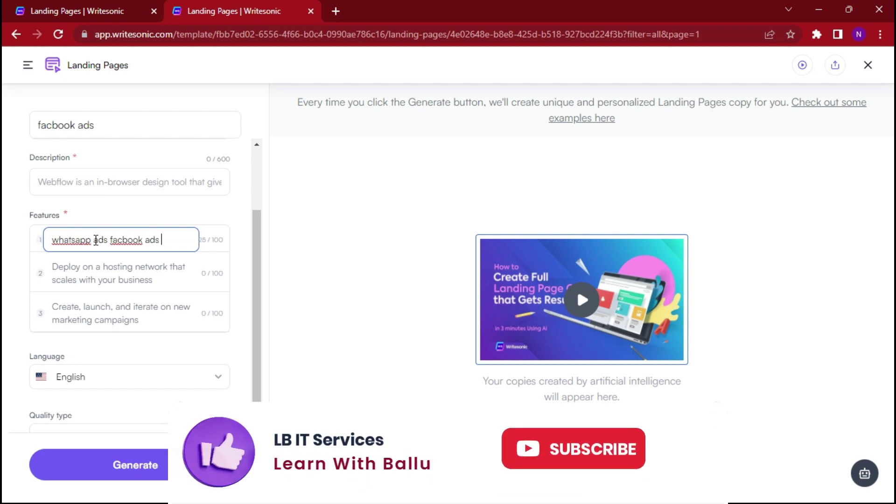
pyautogui.write('googel')
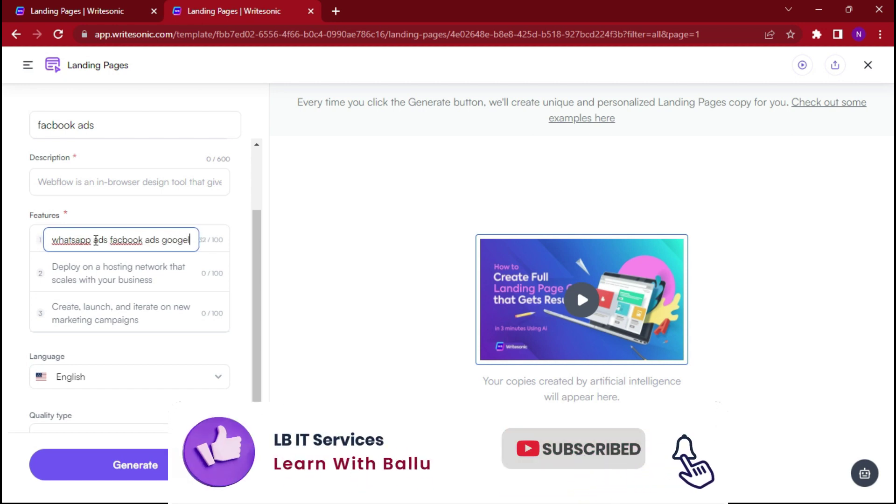
pyautogui.press('BackSpace')
pyautogui.press('BackSpace')
pyautogui.write('le ads')
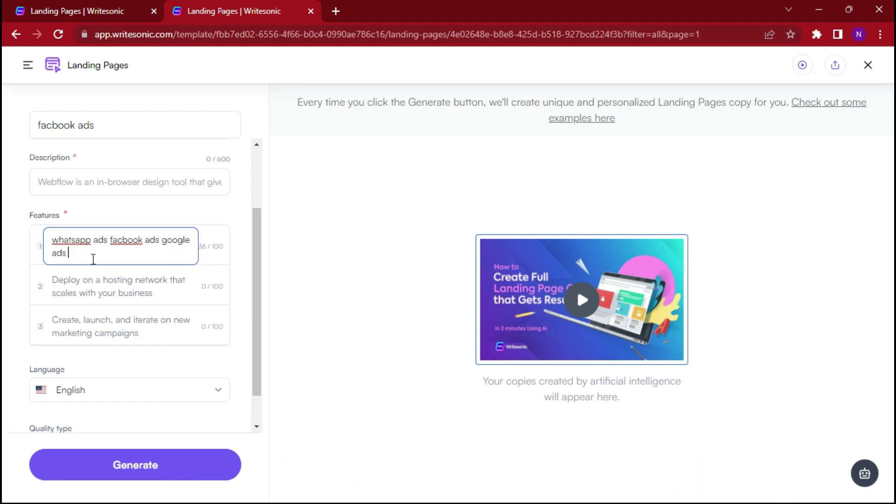
# Copy the first feature's text into the second and third features and try to generate the copy.
pyautogui.tripleClick(92, 256)
pyautogui.hotkey('ctrl', 'c')
pyautogui.click(92, 288)
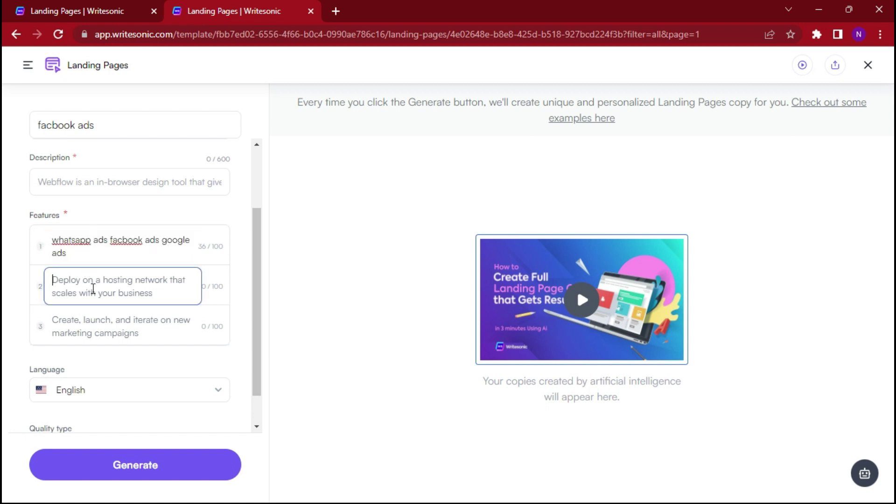
pyautogui.hotkey('ctrl', 'v')
pyautogui.click(111, 331)
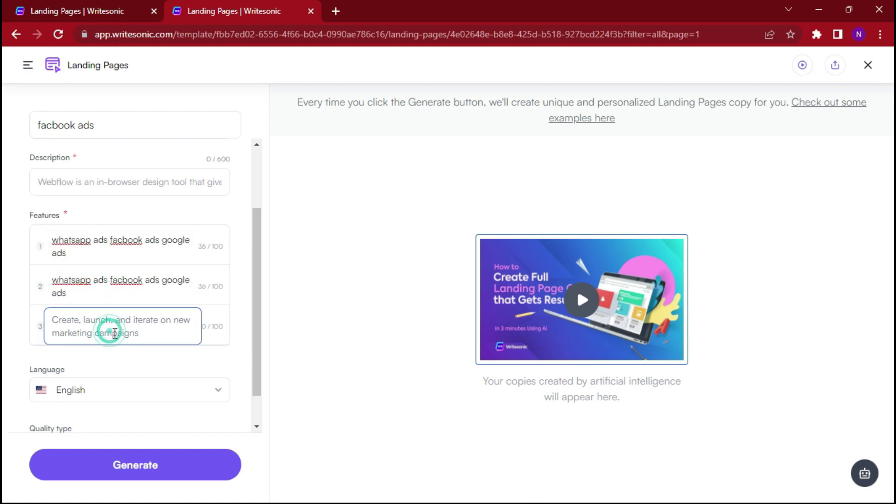
pyautogui.hotkey('ctrl', 'v')
pyautogui.scroll(-1, 124, 335)
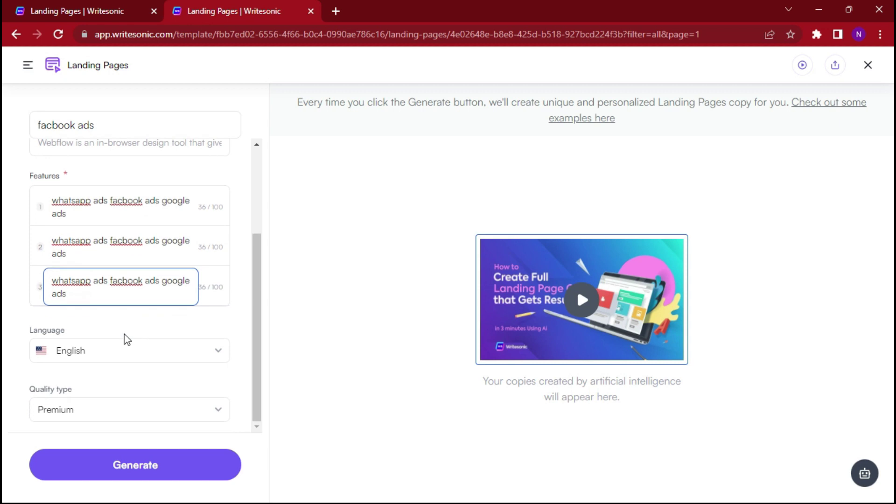
pyautogui.click(140, 467)
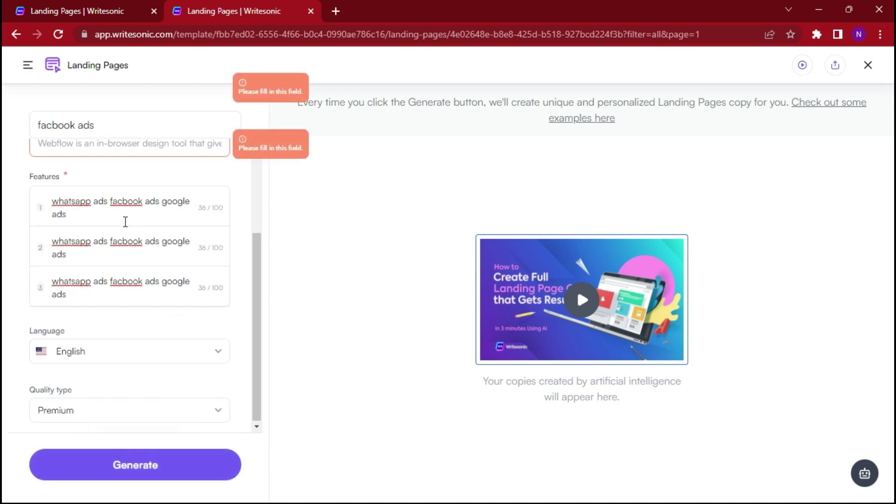
# Enter "whatsapp marketing software" as the project name.
pyautogui.scroll(3, 124, 223)
pyautogui.click(98, 223)
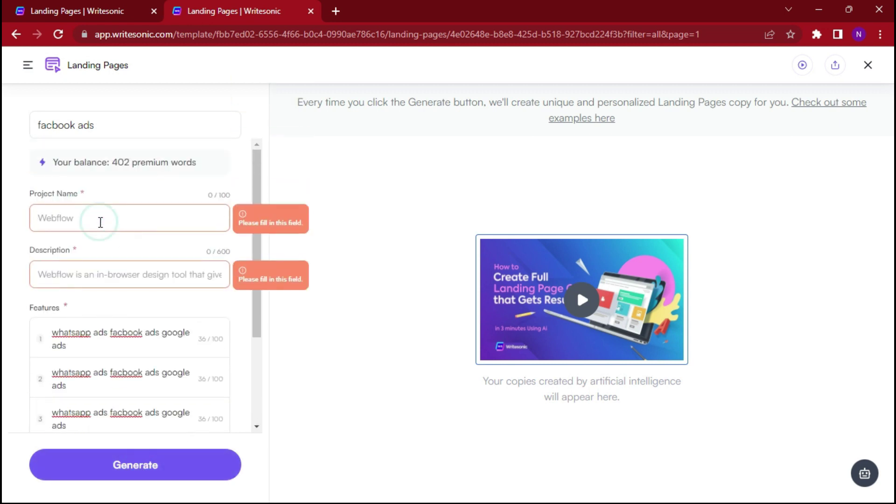
pyautogui.write('wa')
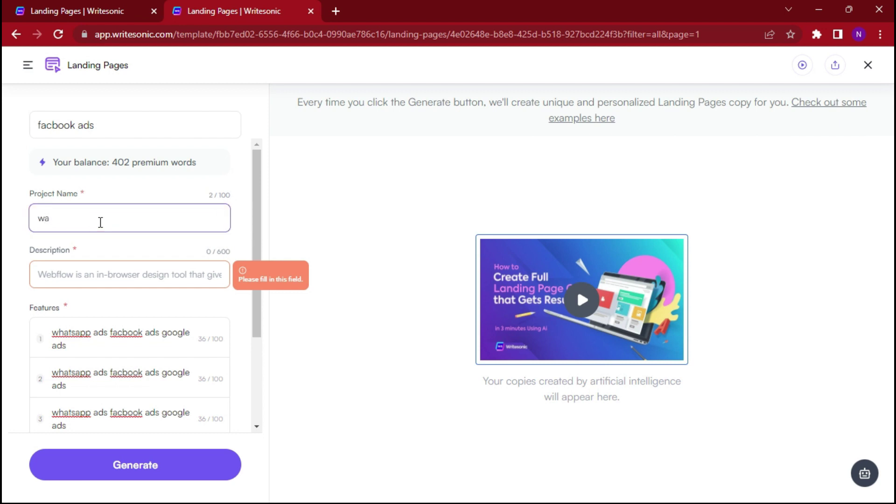
pyautogui.write('hthatsapp marketing softwaw')
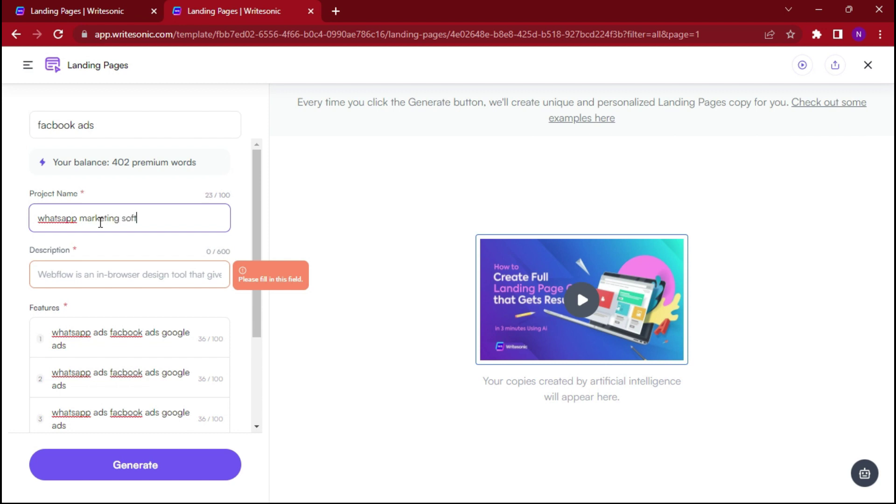
pyautogui.press('BackSpace')
pyautogui.press('BackSpace')
pyautogui.write('are')
# Copy the project name into the description and try to generate the copy.
pyautogui.moveTo(163, 219); pyautogui.dragTo(6, 203)
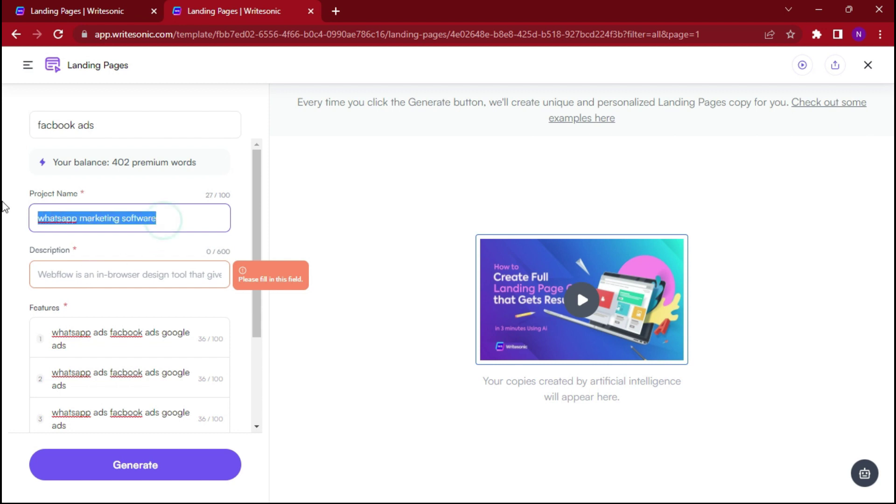
pyautogui.hotkey('ctrl', 'c')
pyautogui.click(91, 276)
pyautogui.hotkey('ctrl', 'v')
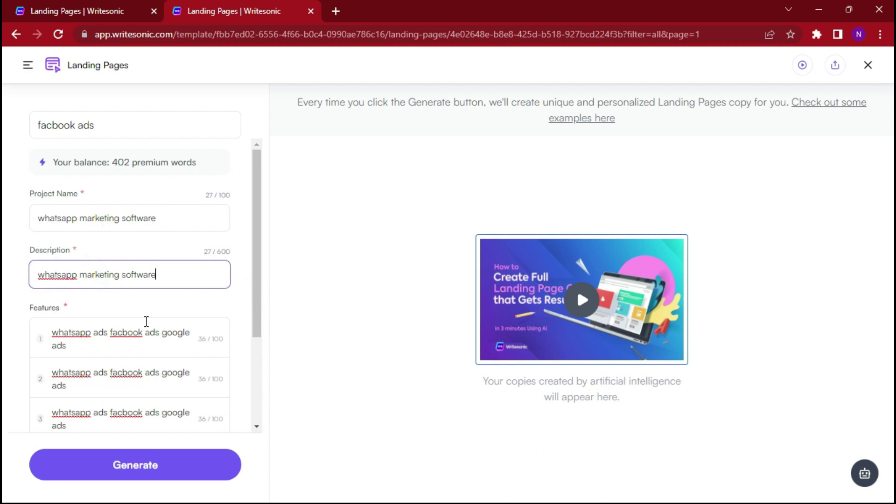
pyautogui.scroll(-3, 177, 312)
pyautogui.scroll(-1, 178, 313)
pyautogui.click(173, 466)
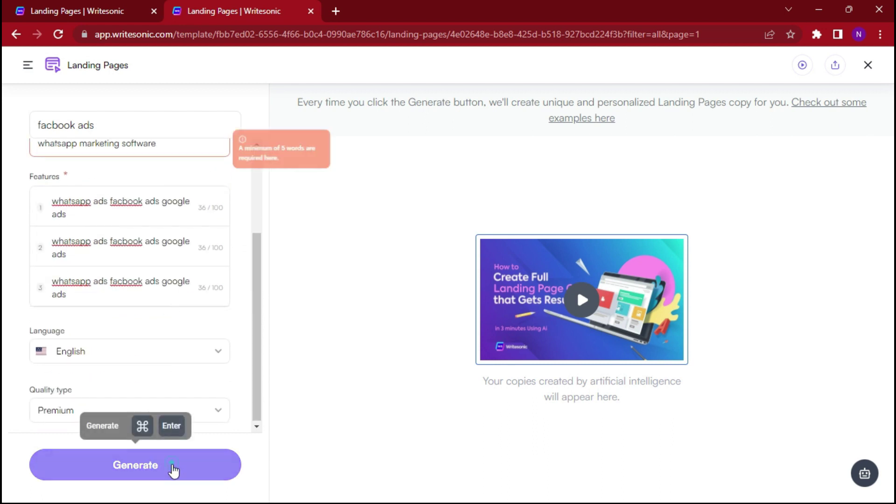
# Replace the description with the first feature's text and try to generate the copy.
pyautogui.click(187, 151)
pyautogui.scroll(3, 187, 151)
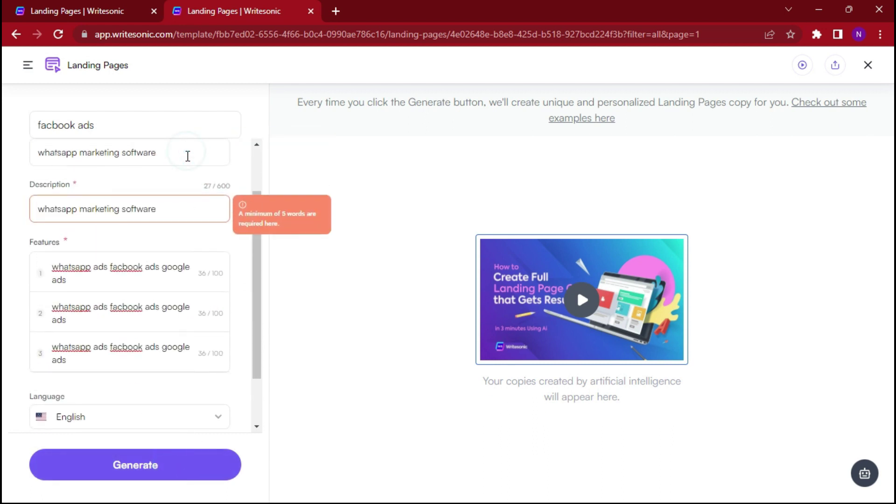
pyautogui.moveTo(128, 287); pyautogui.dragTo(47, 259)
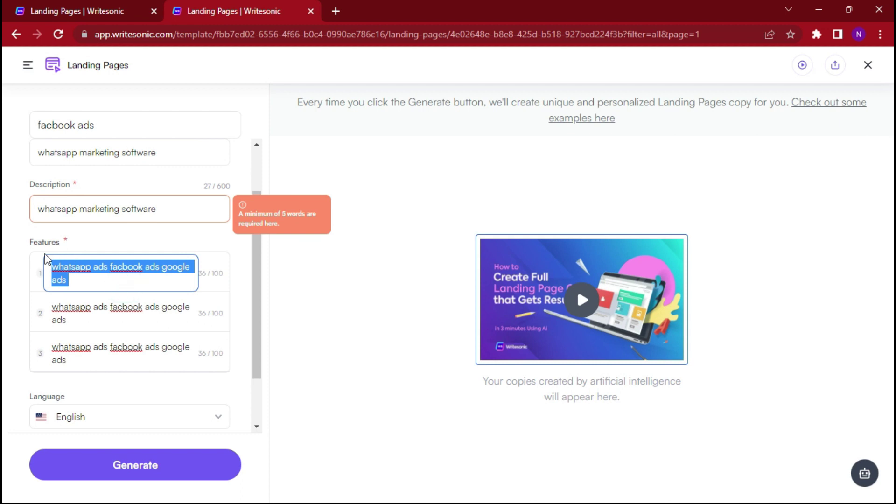
pyautogui.tripleClick(170, 209)
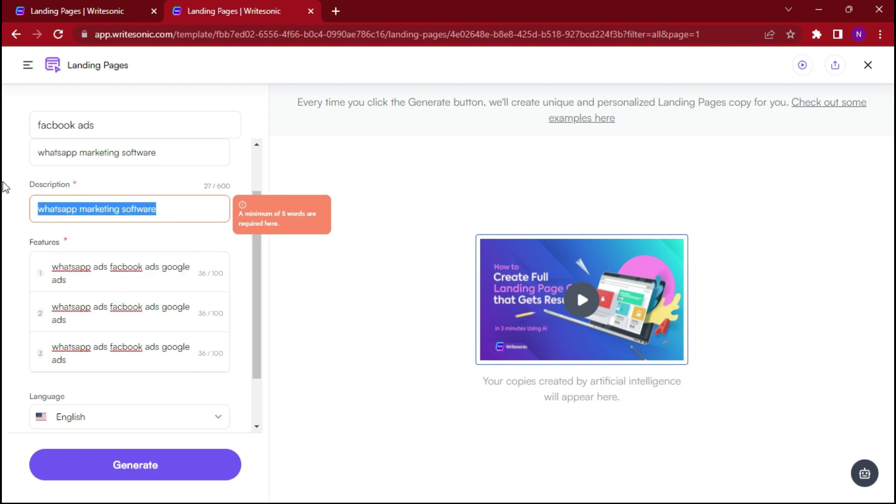
pyautogui.hotkey('ctrl', 'v')
pyautogui.click(152, 460)
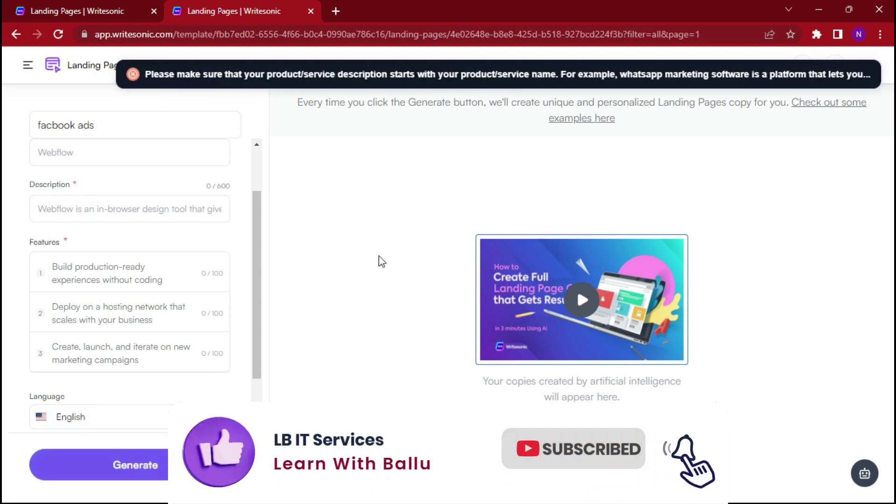
# Rename the document above the form as "whatsapp marketing software".
pyautogui.click(73, 207)
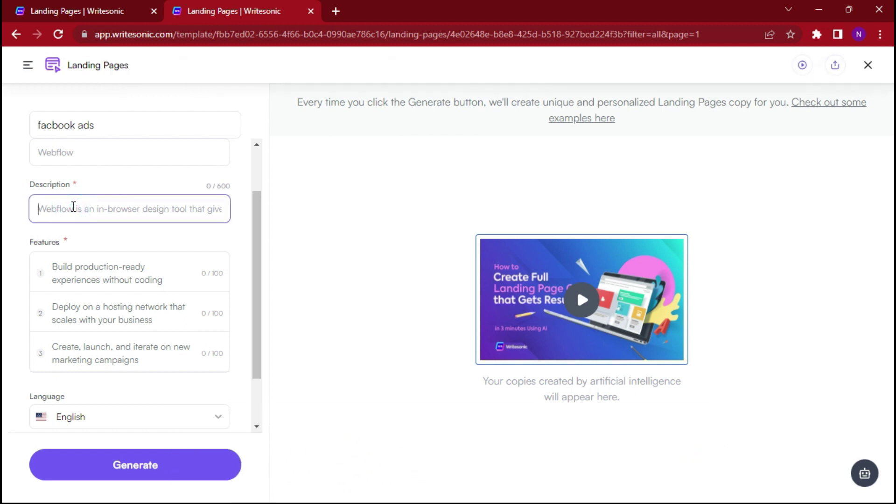
pyautogui.scroll(2, 74, 206)
pyautogui.click(89, 218)
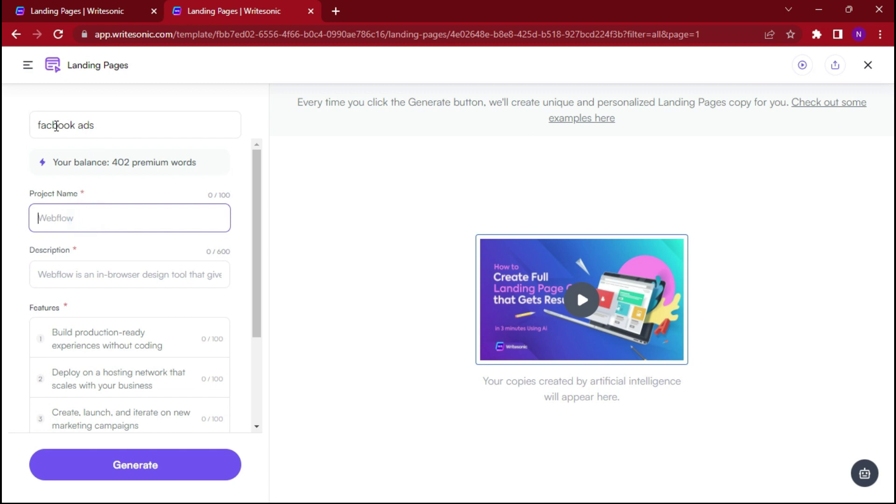
pyautogui.click(114, 128)
pyautogui.moveTo(113, 128); pyautogui.dragTo(4, 128)
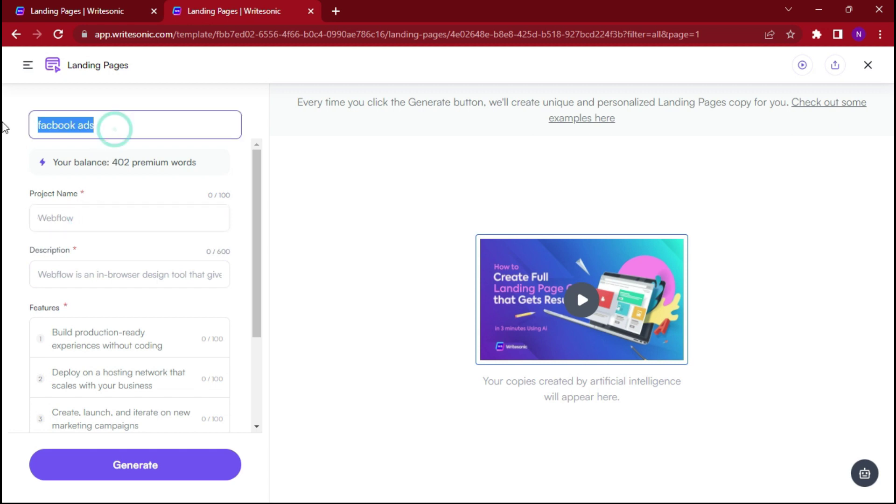
pyautogui.write('wa')
pyautogui.press('BackSpace')
pyautogui.write('hatsapp ')
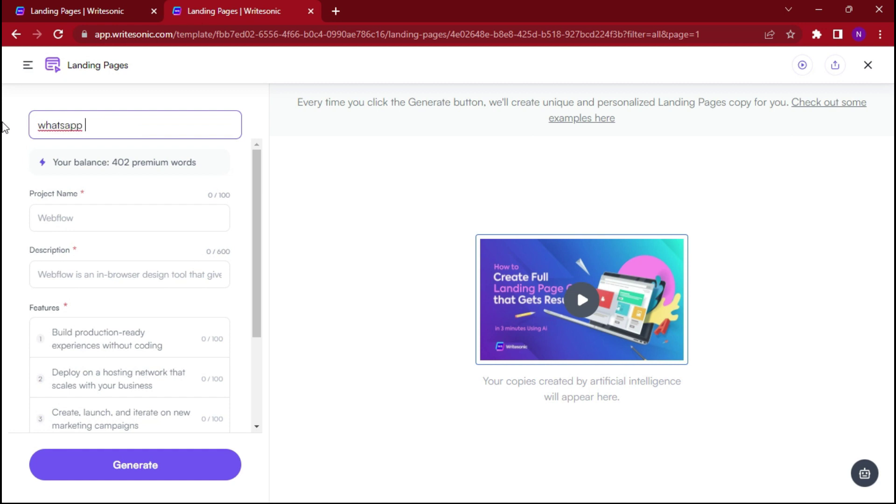
pyautogui.write('marketing software')
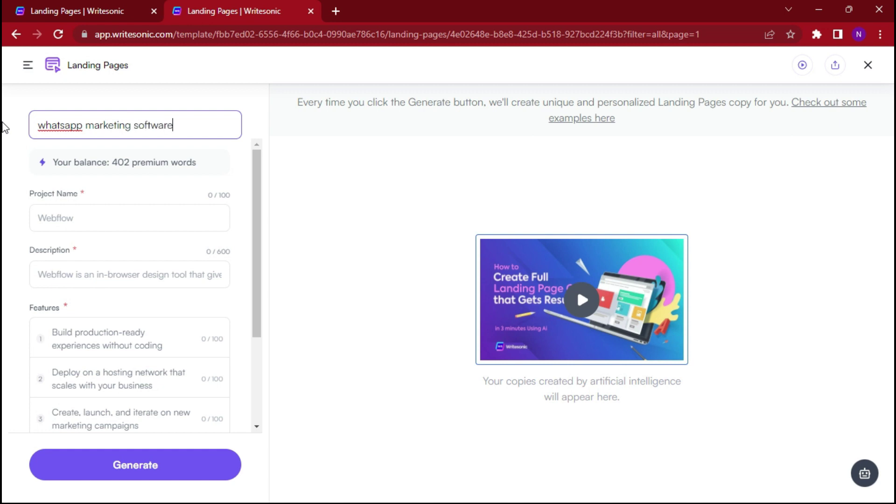
# Copy the document name into the project name and description, and extend the description to "whatsapp marketing software with bonuses".
pyautogui.moveTo(204, 125); pyautogui.dragTo(16, 118)
pyautogui.hotkey('ctrl', 'c')
pyautogui.click(86, 222)
pyautogui.hotkey('ctrl', 'v')
pyautogui.click(98, 280)
pyautogui.hotkey('ctrl', 'v')
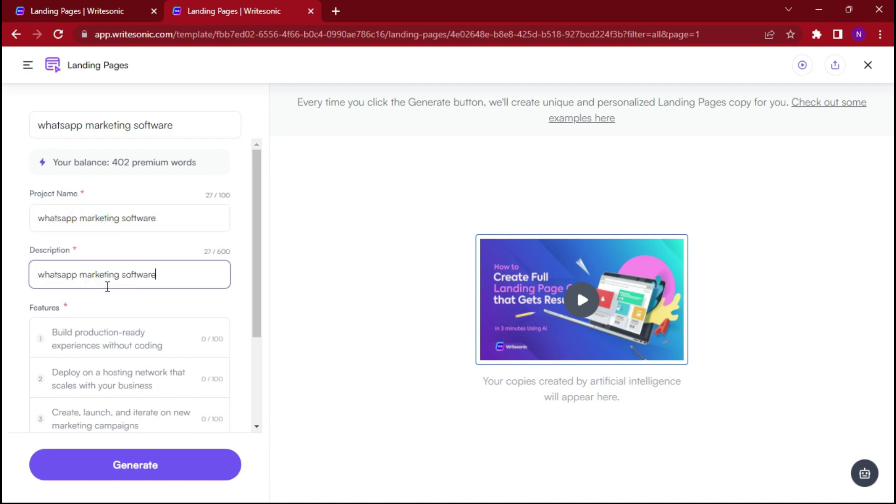
pyautogui.click(179, 281)
pyautogui.write('with bonuses')
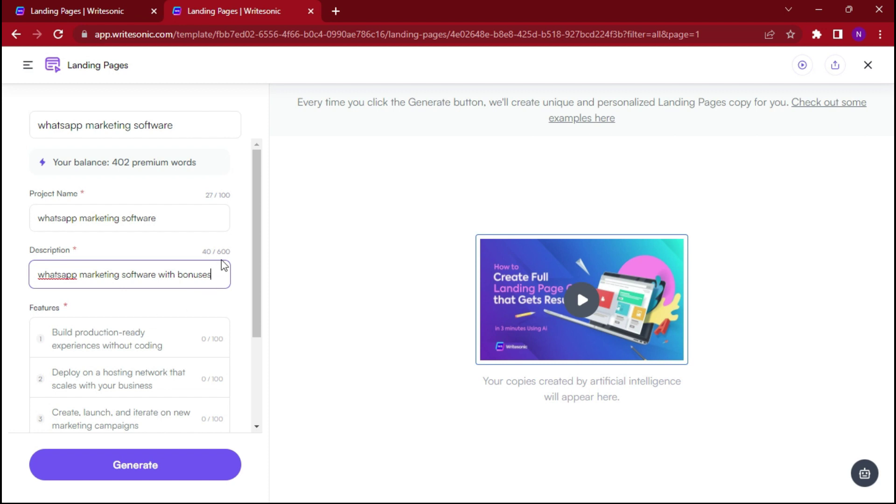
# Copy the description into all three features and generate the landing page copy in English at Premium quality.
pyautogui.tripleClick(218, 274)
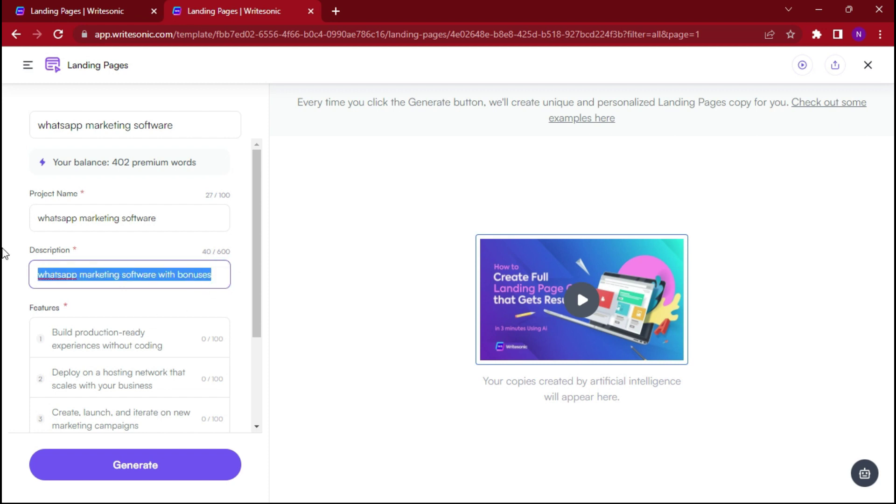
pyautogui.click(87, 332)
pyautogui.click(111, 379)
pyautogui.hotkey('ctrl', 'v')
pyautogui.click(125, 418)
pyautogui.hotkey('ctrl', 'v')
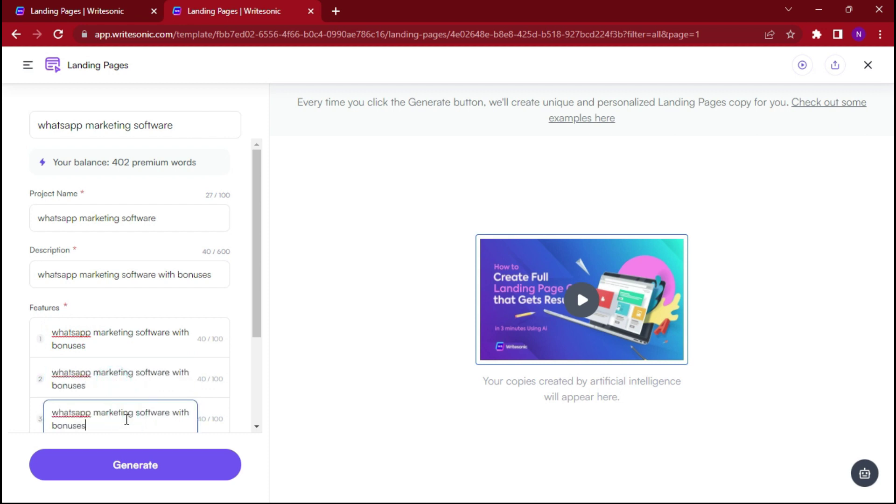
pyautogui.scroll(-3, 182, 370)
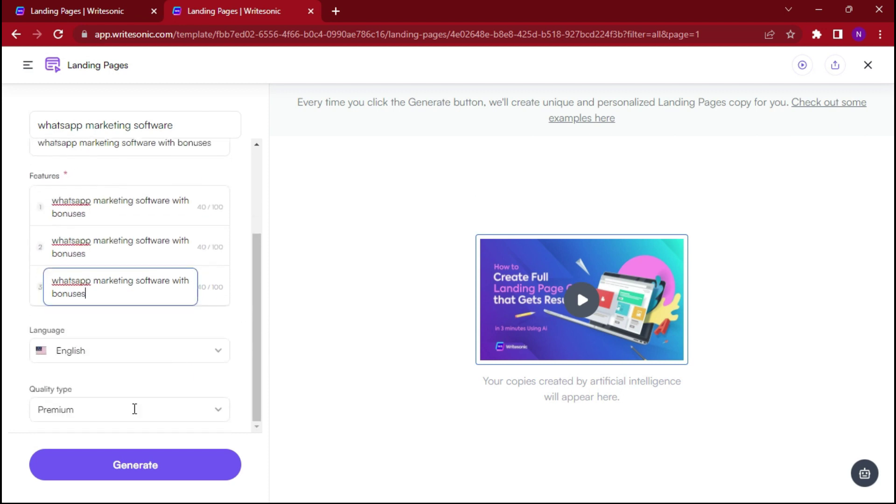
pyautogui.click(156, 467)
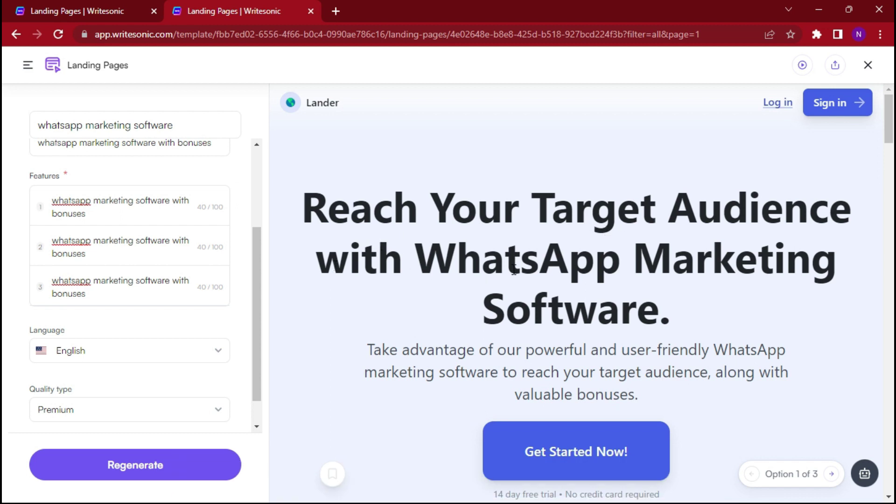
# Examine the first generated landing page option from its headline through the three features to the footer.
pyautogui.scroll(-1, 682, 325)
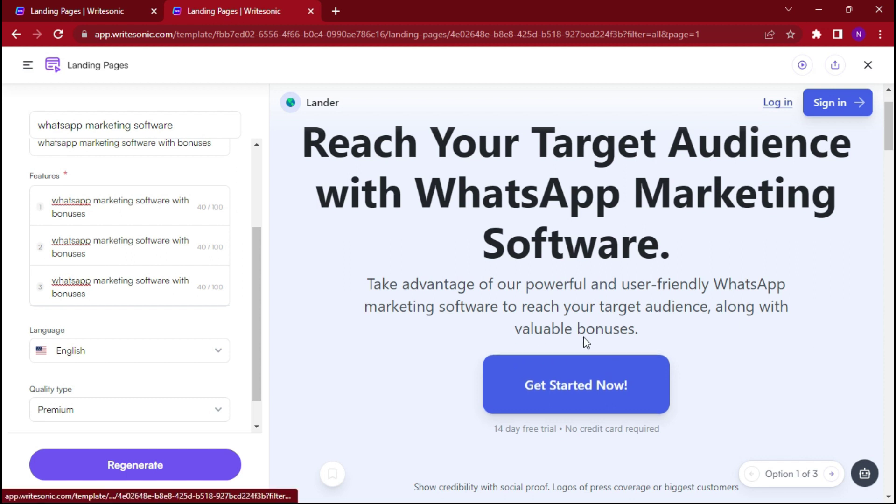
pyautogui.scroll(-4, 586, 343)
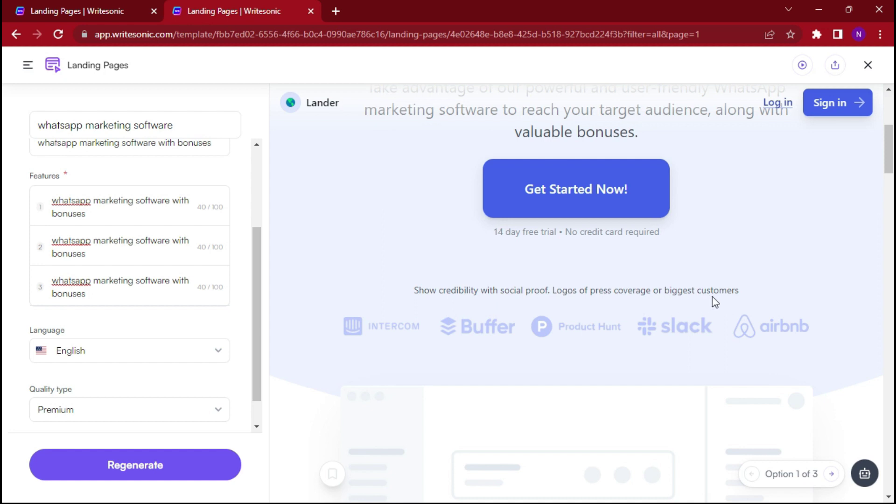
pyautogui.scroll(-4, 822, 286)
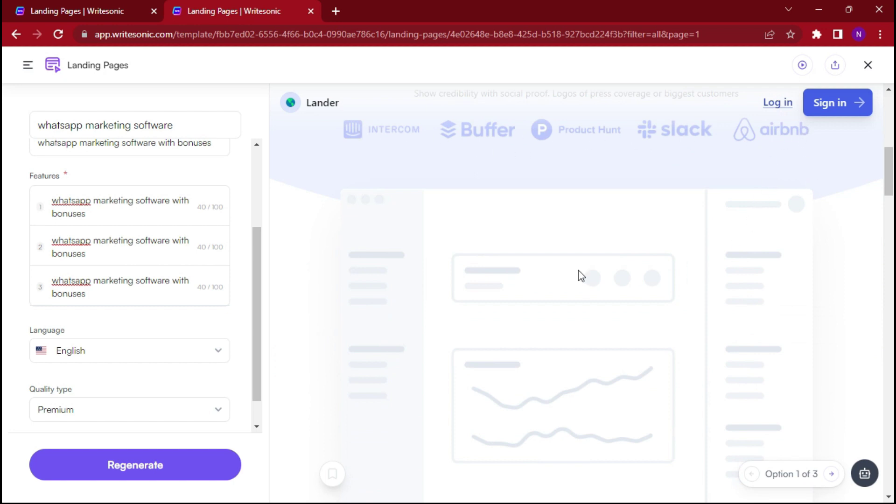
pyautogui.scroll(-10, 467, 259)
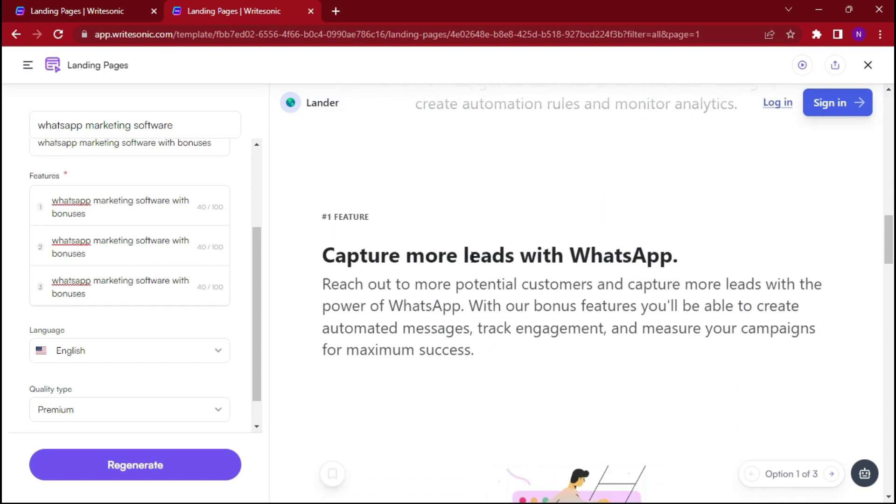
pyautogui.scroll(-10, 472, 256)
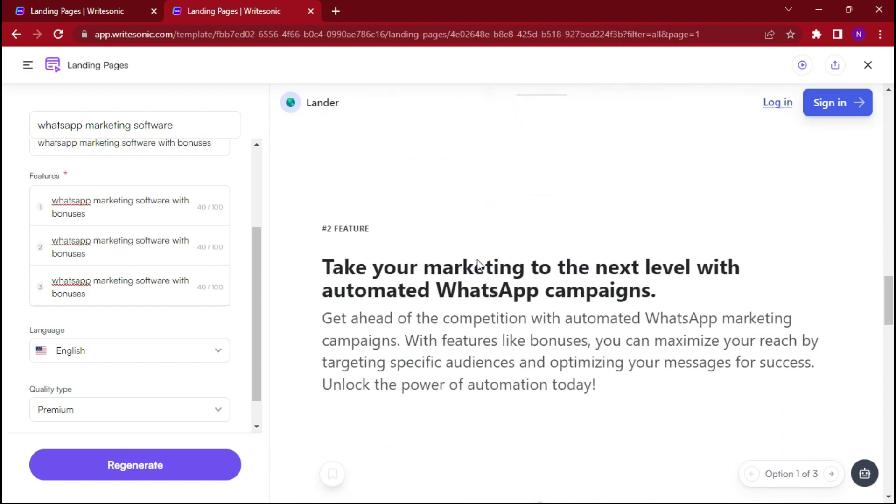
pyautogui.scroll(8, 478, 264)
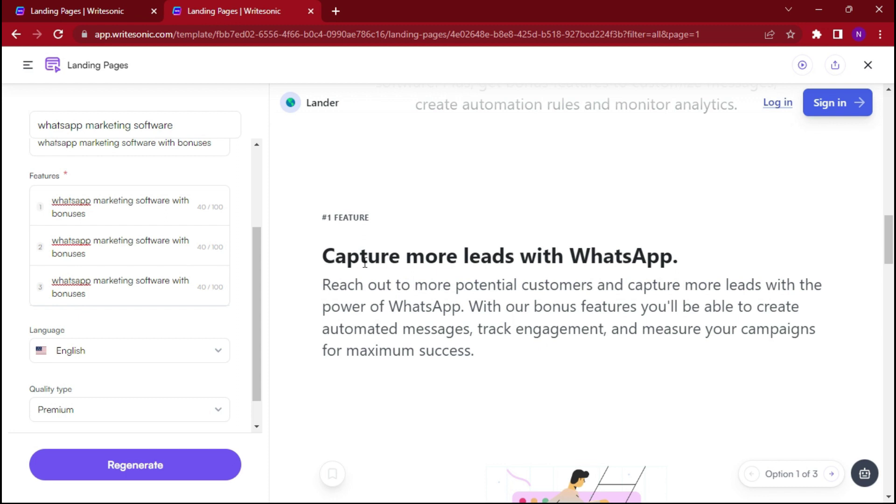
pyautogui.moveTo(328, 256); pyautogui.dragTo(700, 258)
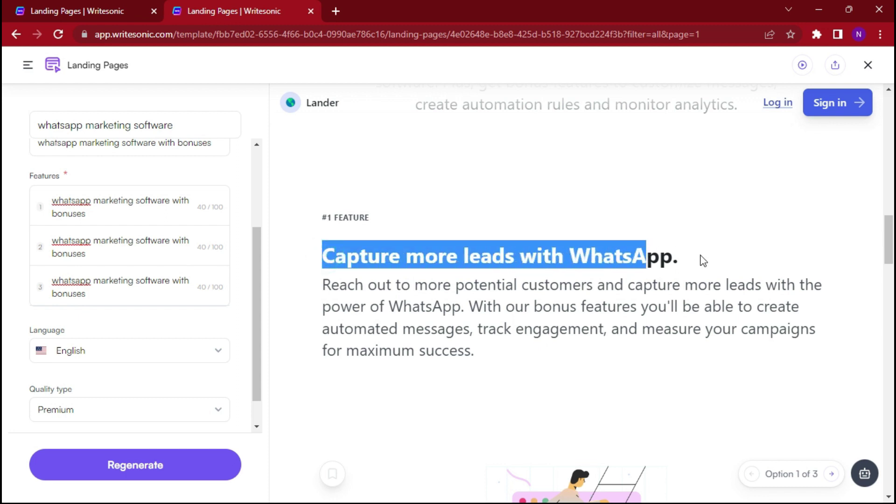
pyautogui.click(709, 254)
pyautogui.scroll(-12, 558, 264)
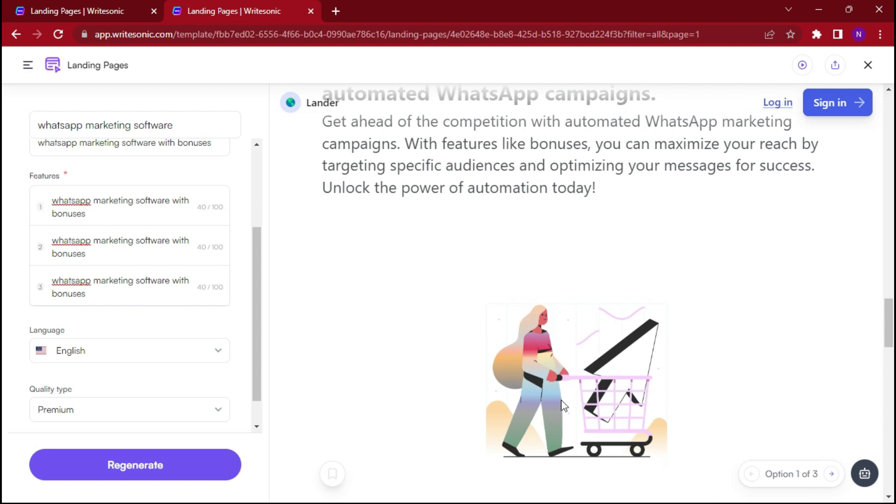
pyautogui.scroll(3, 622, 292)
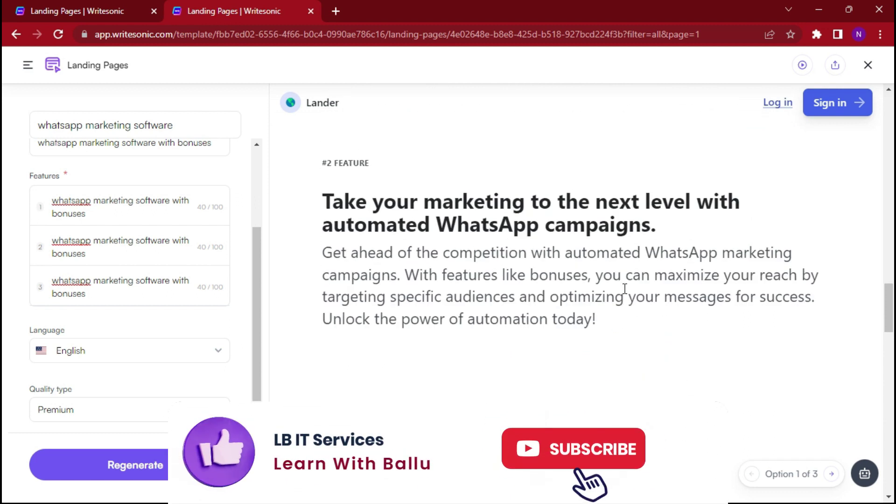
pyautogui.scroll(-10, 435, 313)
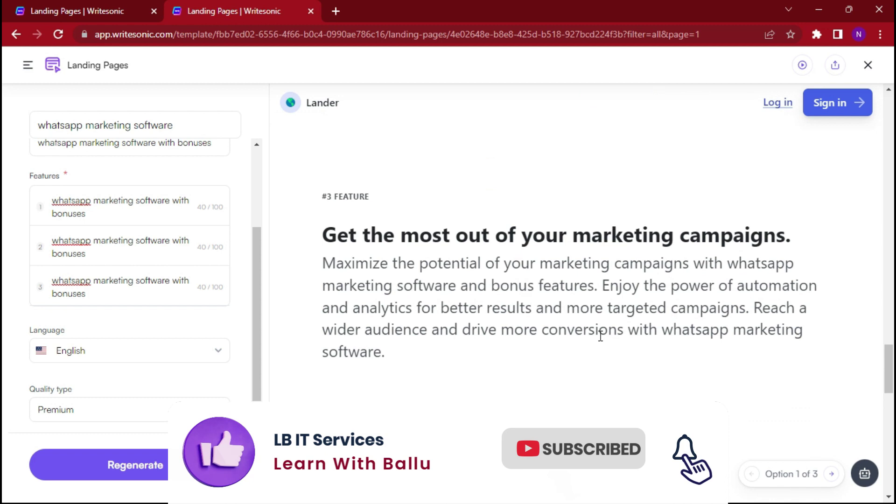
pyautogui.scroll(-10, 579, 341)
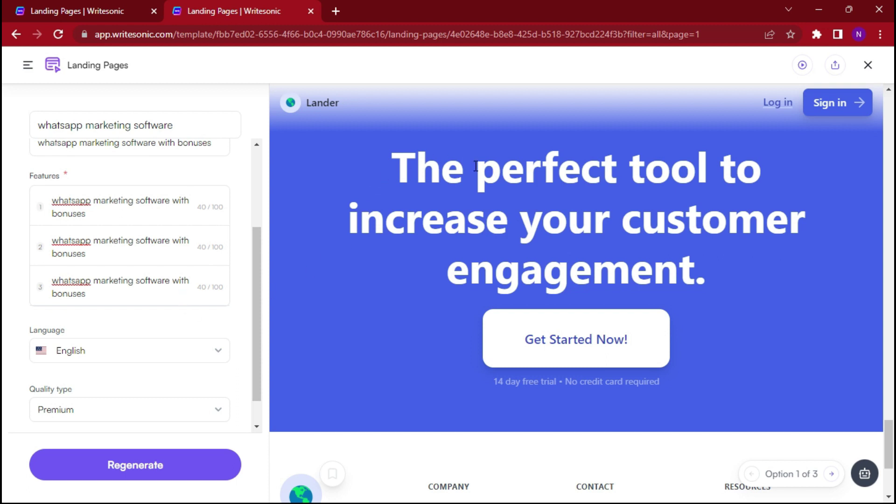
pyautogui.scroll(-4, 555, 219)
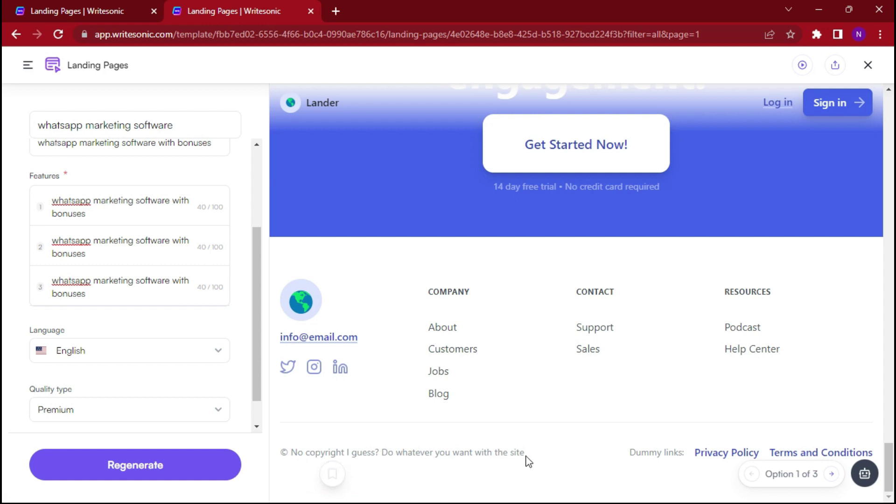
pyautogui.click(494, 455)
# Show the second generated landing page option and look through it down to the footer.
pyautogui.click(832, 474)
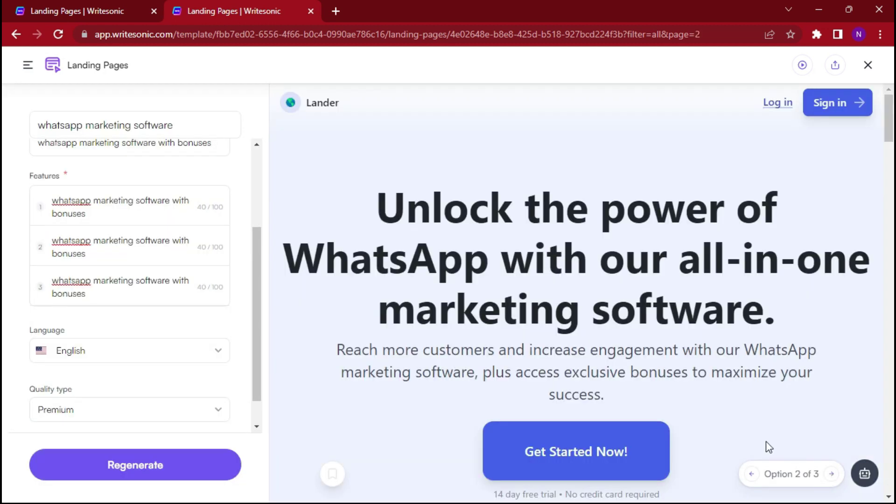
pyautogui.scroll(-6, 676, 345)
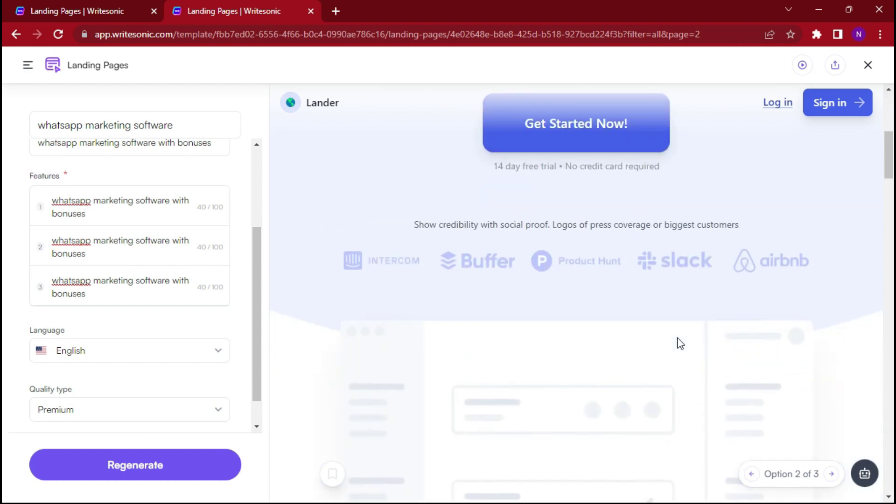
pyautogui.scroll(-15, 680, 344)
pyautogui.scroll(-15, 679, 337)
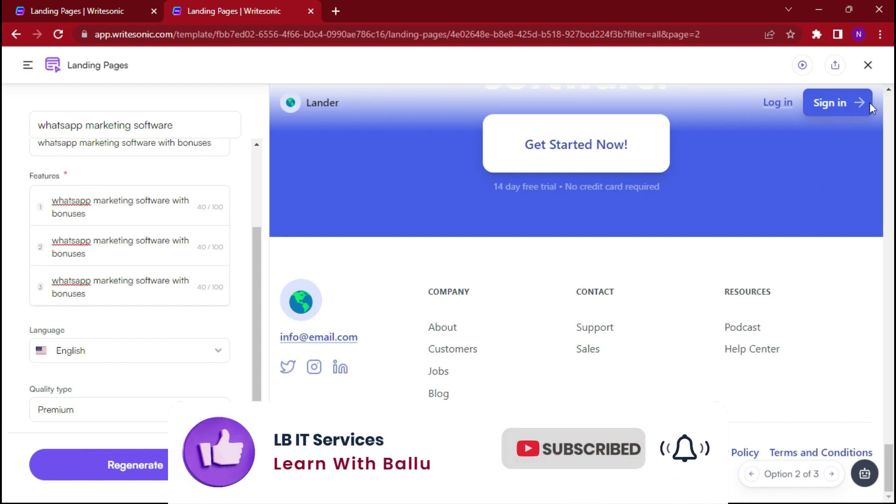
# Open the ChatSonic assistant over the second landing page option and return to the page's headline.
pyautogui.click(865, 475)
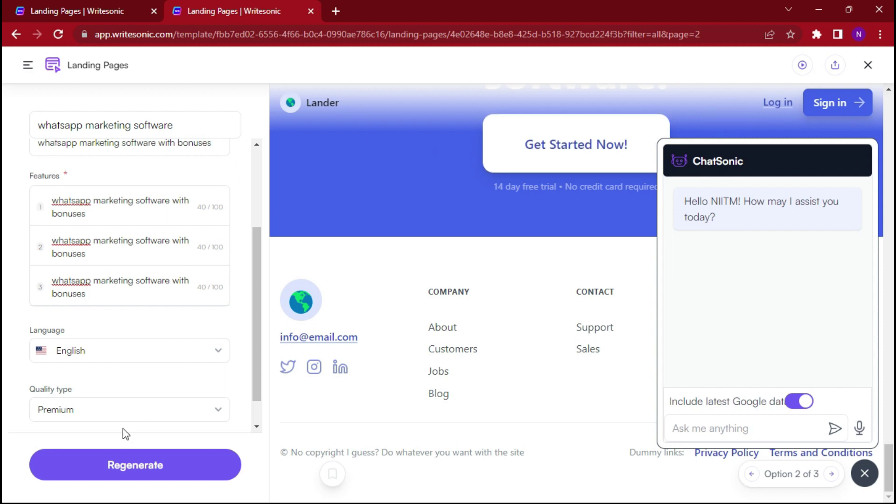
pyautogui.scroll(8, 494, 345)
pyautogui.scroll(10, 497, 343)
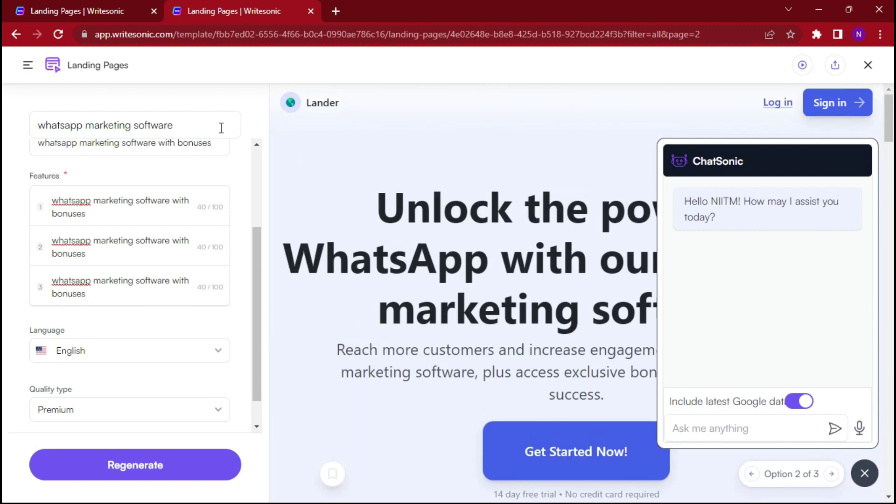
# Return to the template library in the first browser tab and open the Song Lyrics template from the Other category.
pyautogui.click(77, 9)
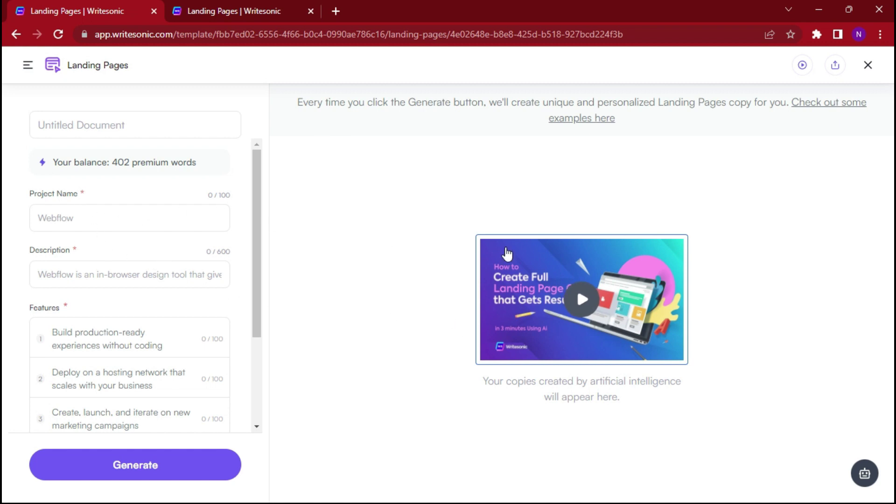
pyautogui.click(19, 33)
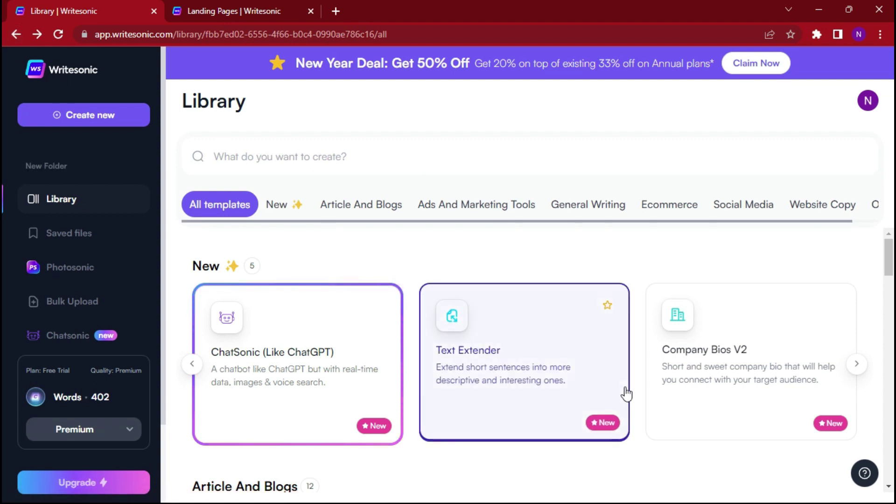
pyautogui.scroll(-10, 625, 393)
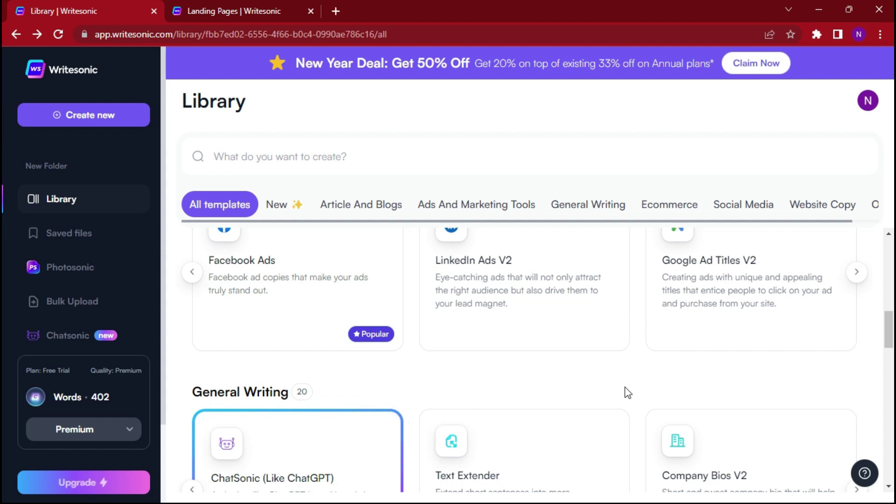
pyautogui.scroll(-3, 780, 396)
pyautogui.scroll(-4, 784, 369)
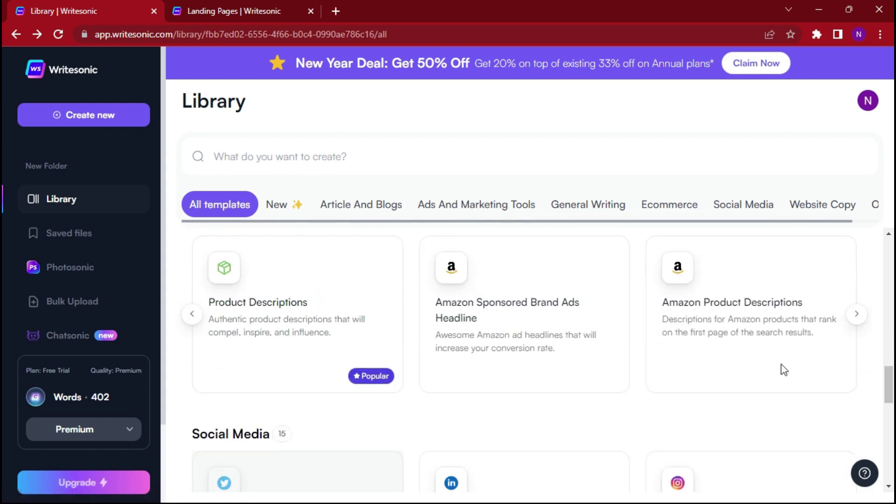
pyautogui.scroll(-3, 779, 368)
pyautogui.scroll(-2, 781, 374)
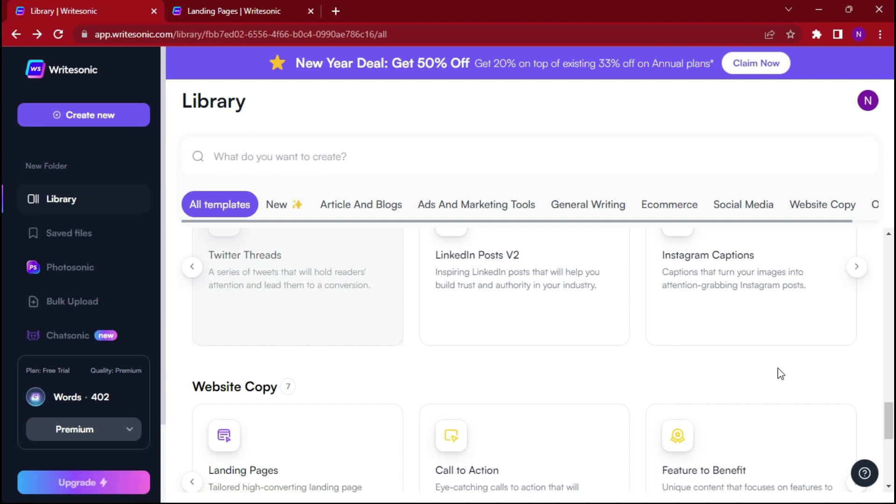
pyautogui.scroll(-4, 781, 374)
pyautogui.scroll(-2, 781, 373)
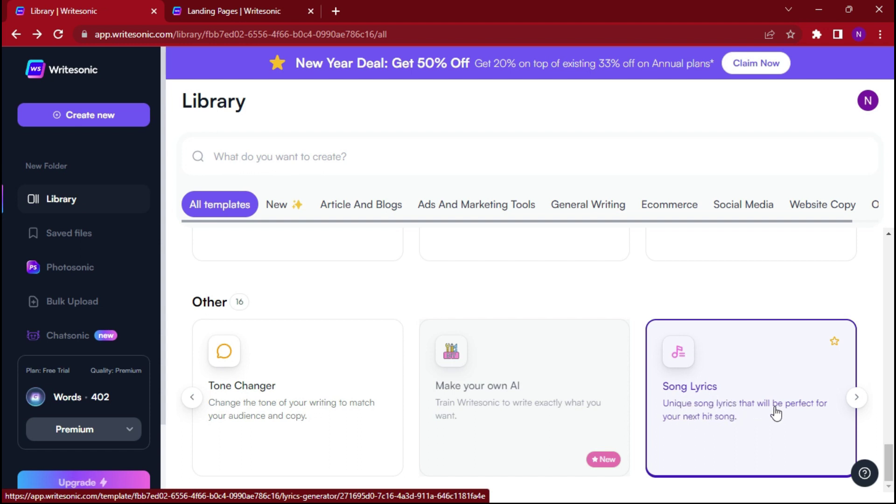
pyautogui.click(750, 387)
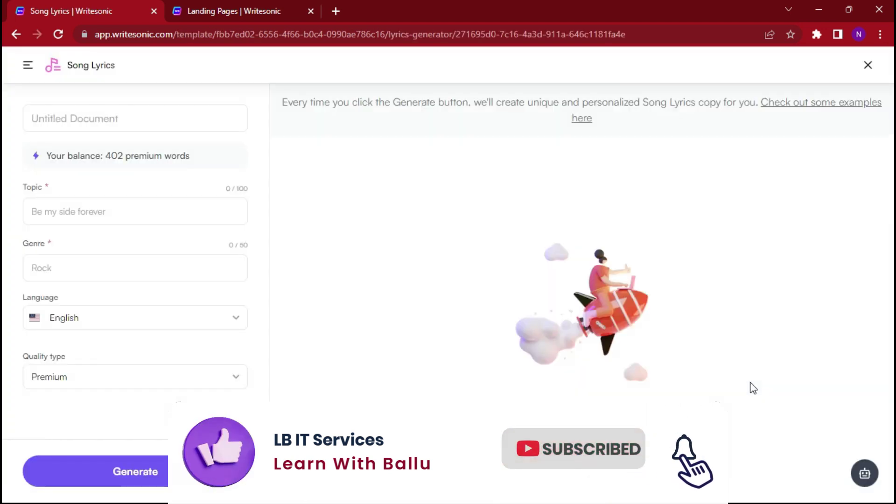
# Name the document 546354, enter the topic "rang de basanti" and a person's name as the genre, and try to generate the lyrics.
pyautogui.click(93, 117)
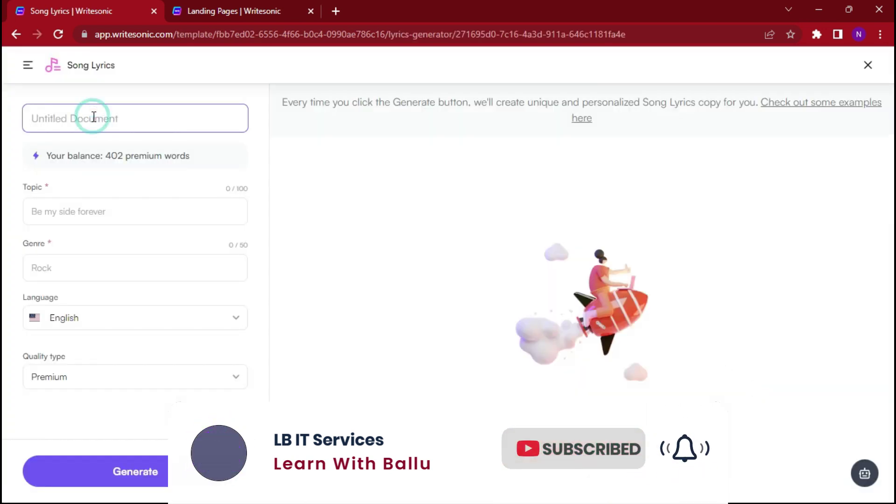
pyautogui.write('546354')
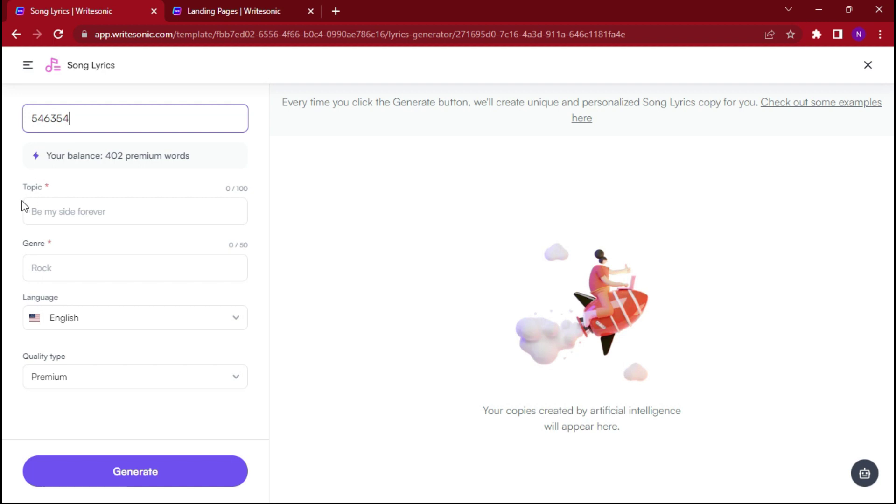
pyautogui.click(111, 216)
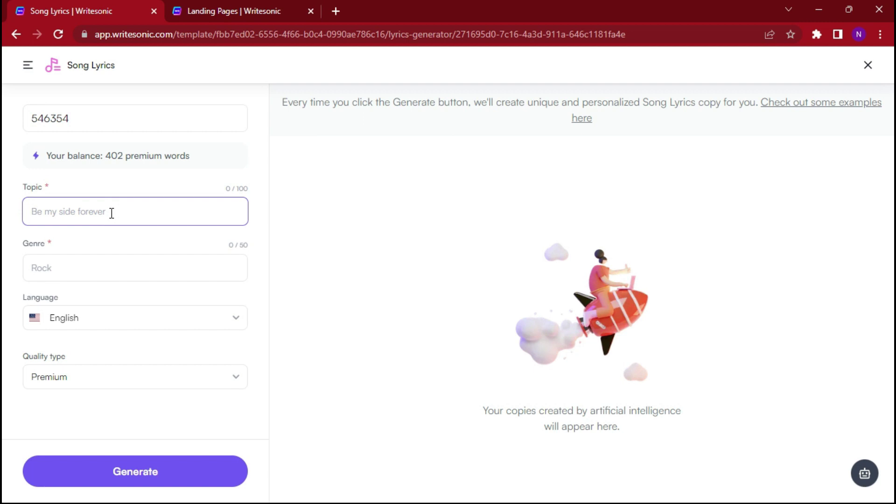
pyautogui.write('rang de basanti')
pyautogui.click(100, 269)
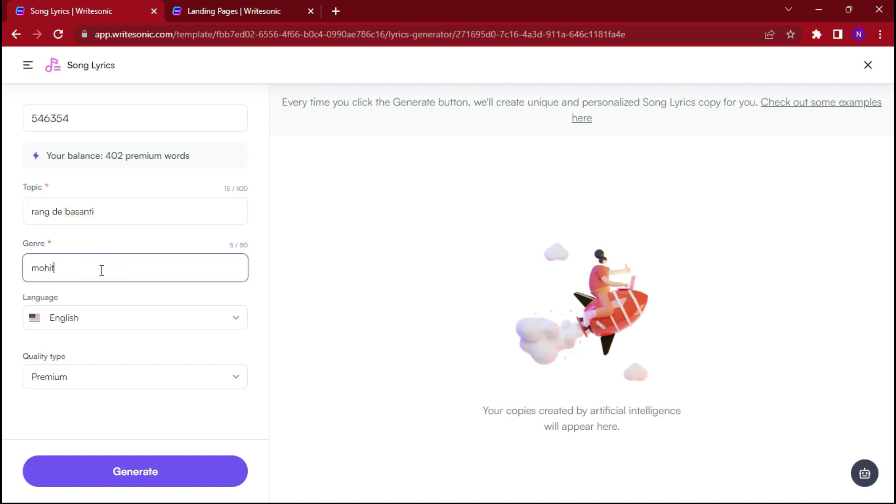
pyautogui.click(172, 473)
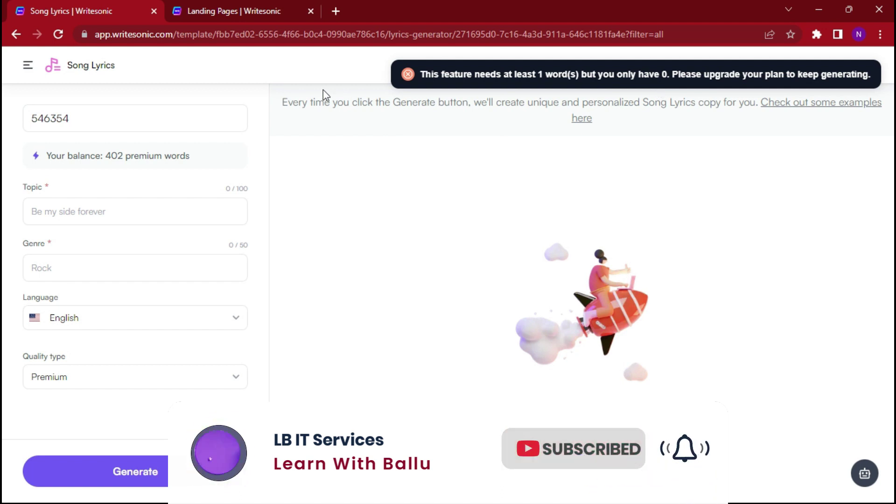
# Return to the template library and look through all template categories down to the Other section.
pyautogui.click(19, 37)
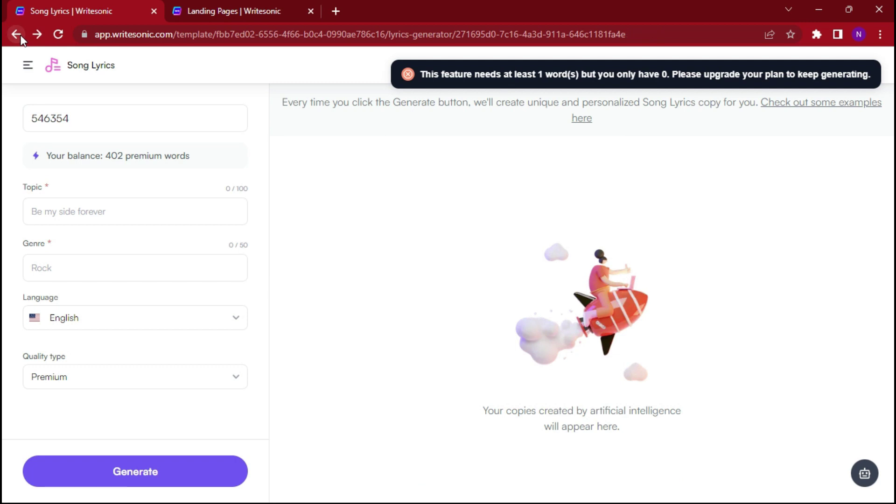
pyautogui.click(12, 29)
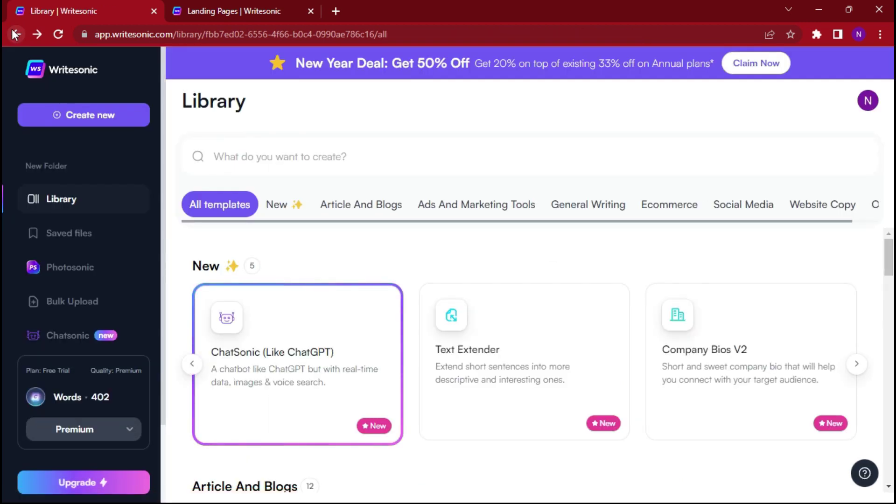
pyautogui.scroll(-5, 610, 356)
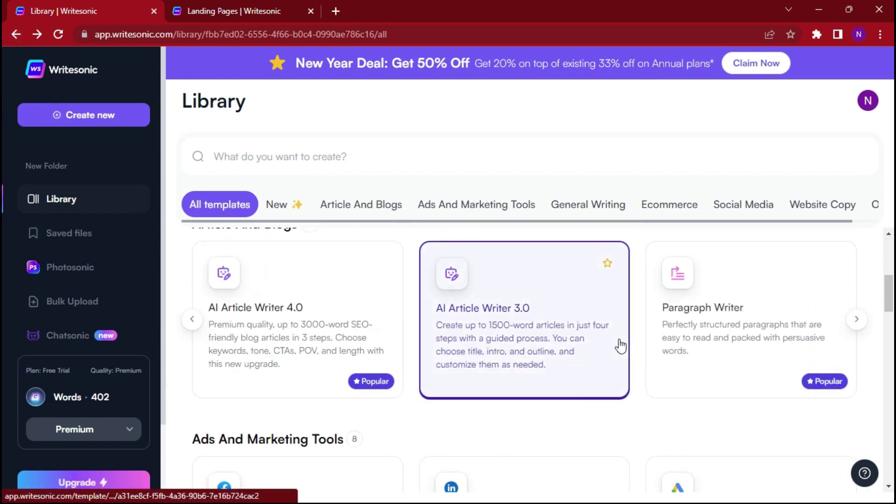
pyautogui.scroll(-5, 620, 346)
pyautogui.scroll(-5, 621, 346)
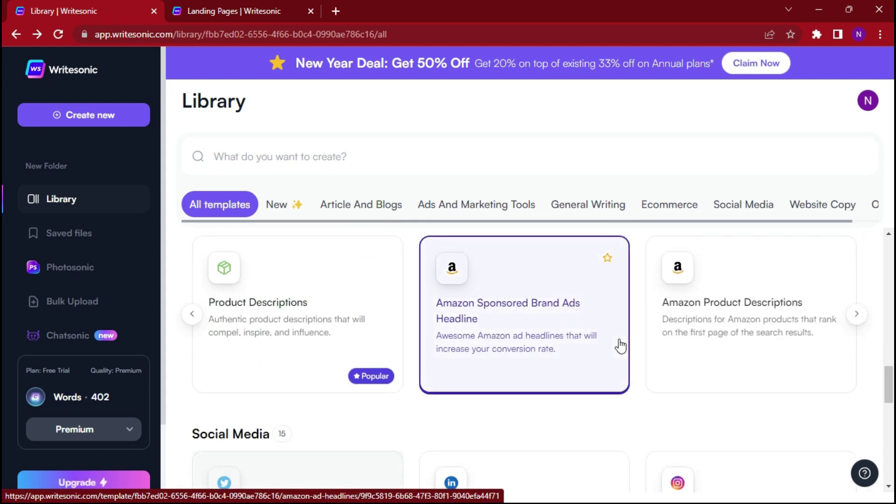
pyautogui.scroll(-8, 620, 346)
pyautogui.scroll(-3, 619, 351)
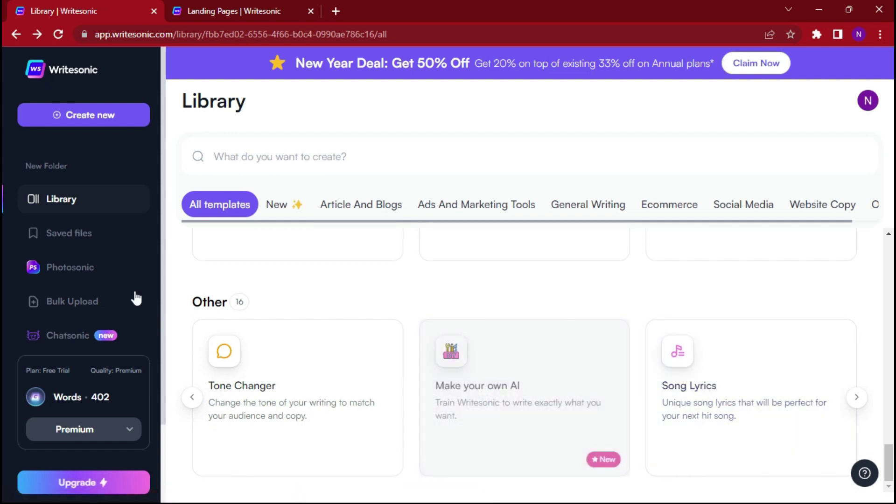
# Look through the saved files of New Folder and open Photosonic's gallery of best generations.
pyautogui.click(89, 235)
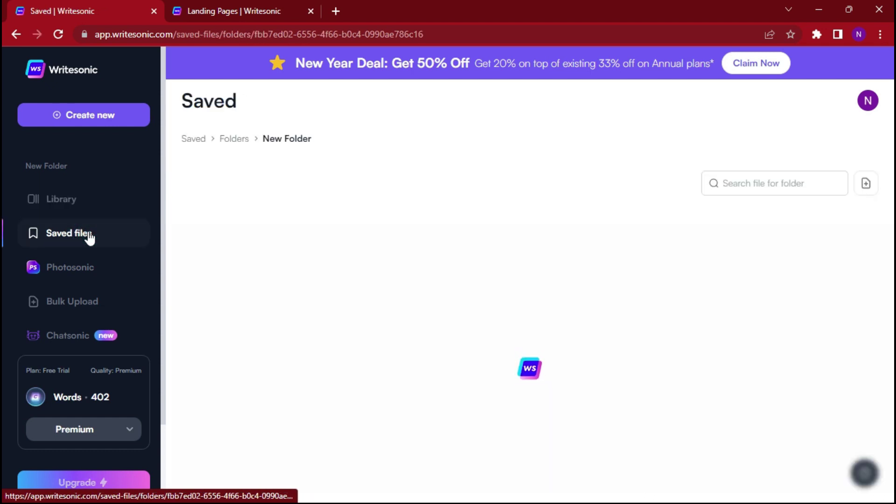
pyautogui.scroll(-1, 433, 275)
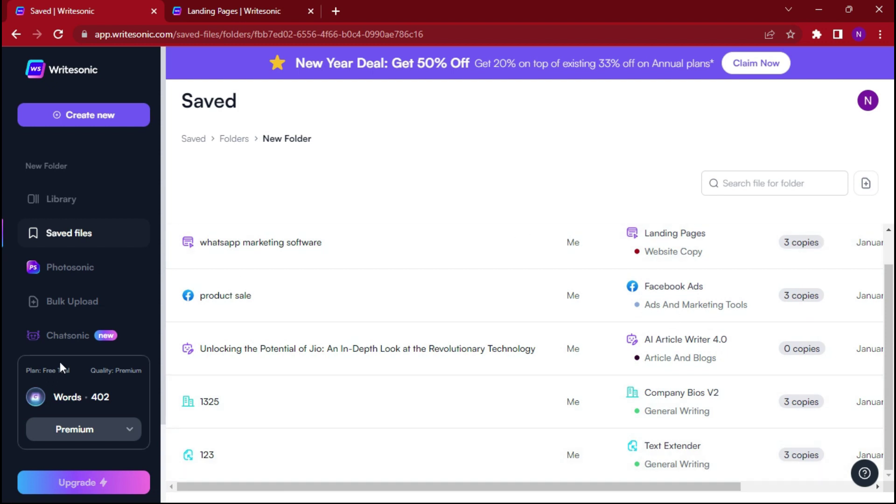
pyautogui.click(93, 275)
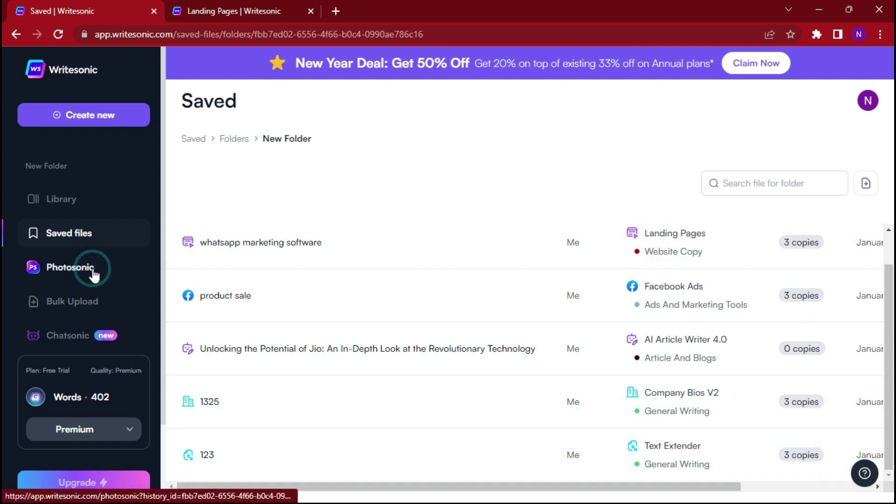
pyautogui.scroll(-4, 667, 285)
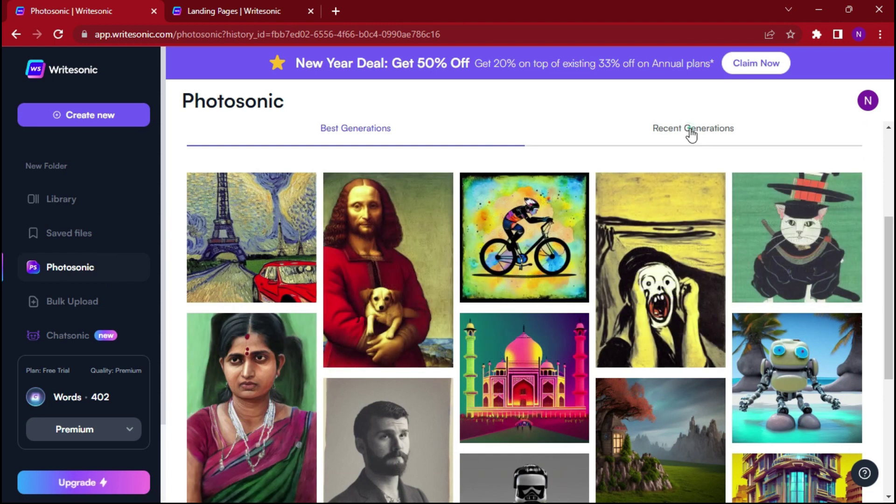
# Show Photosonic's Recent Generations, look through the images to the end and return to the description field.
pyautogui.click(691, 130)
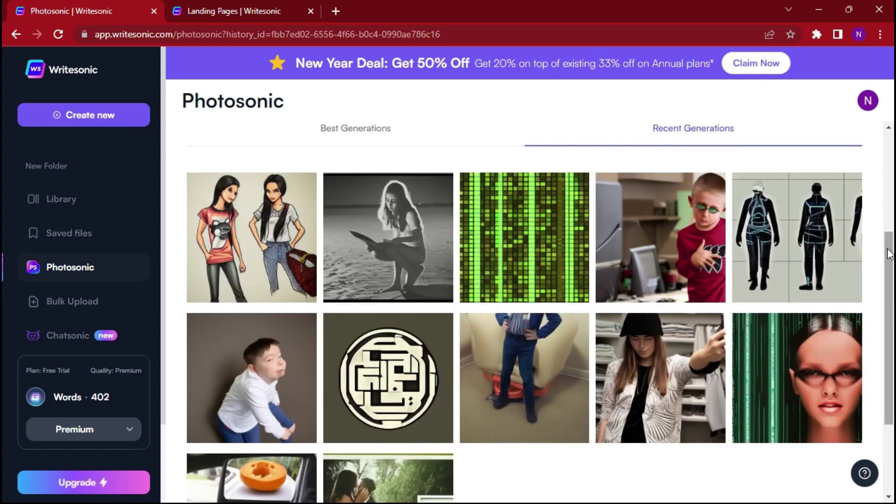
pyautogui.scroll(3, 888, 255)
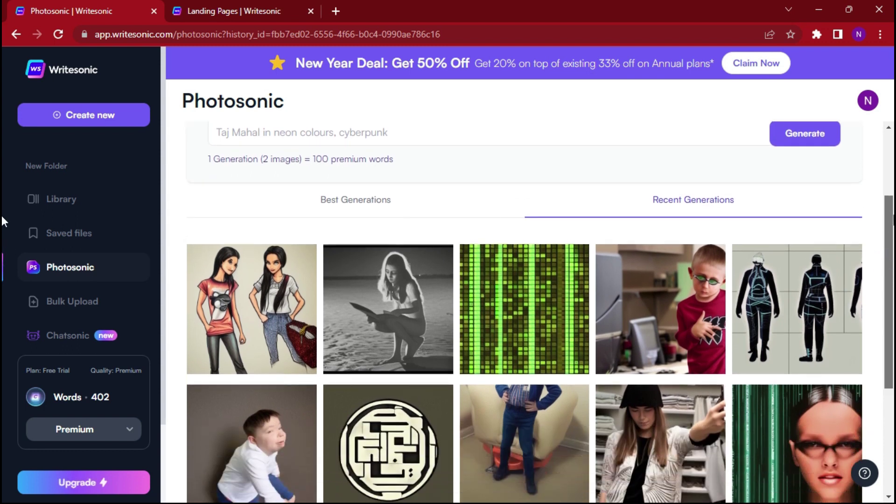
pyautogui.scroll(-4, 3, 220)
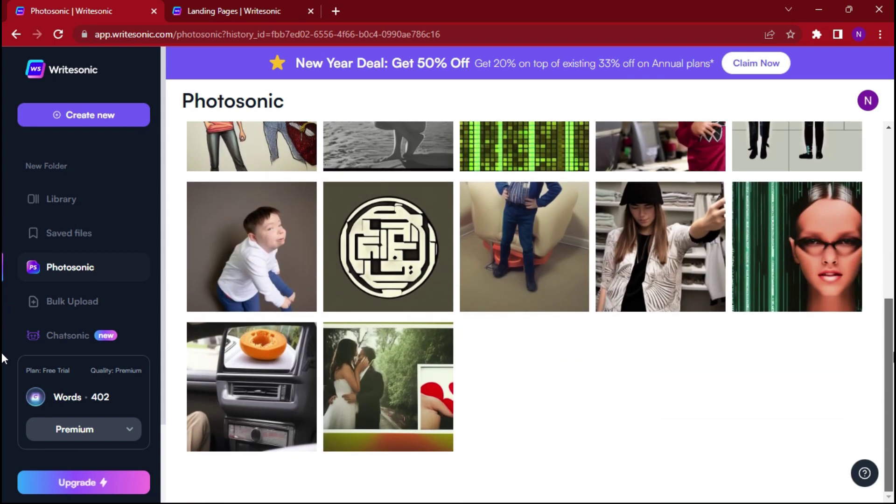
pyautogui.scroll(4, 2, 290)
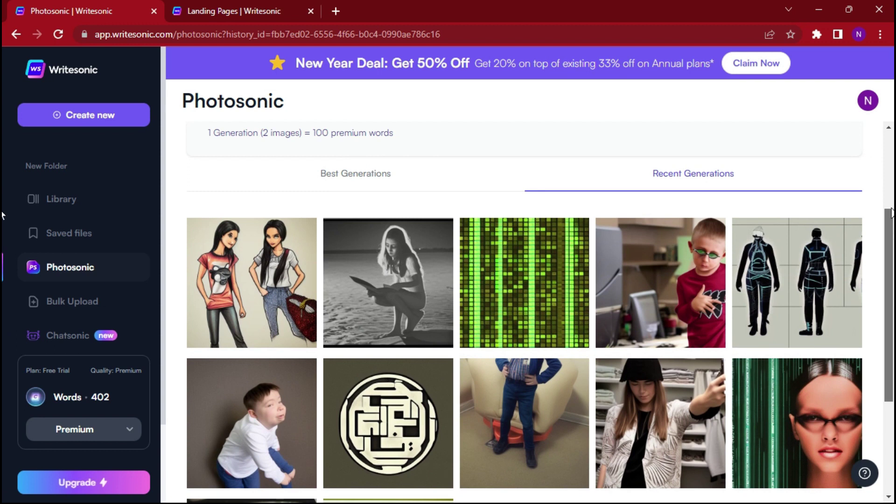
pyautogui.scroll(3, 2, 215)
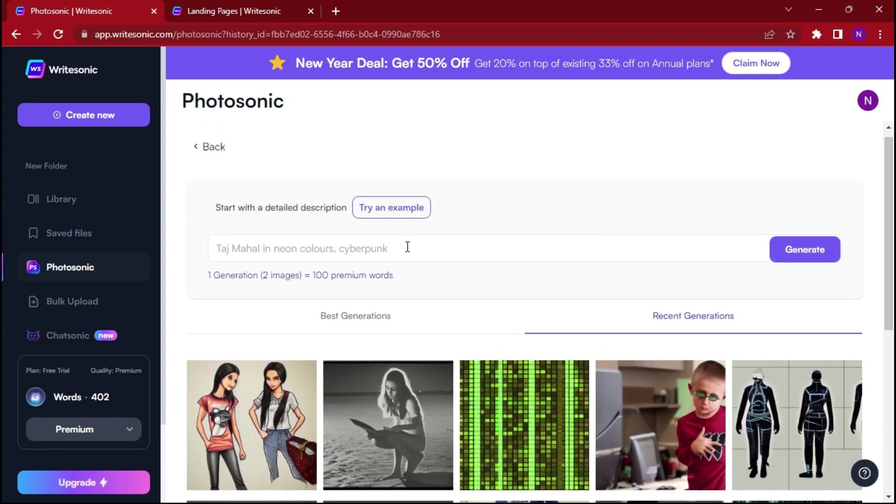
# Try to generate Photosonic images from the description "tech".
pyautogui.click(398, 247)
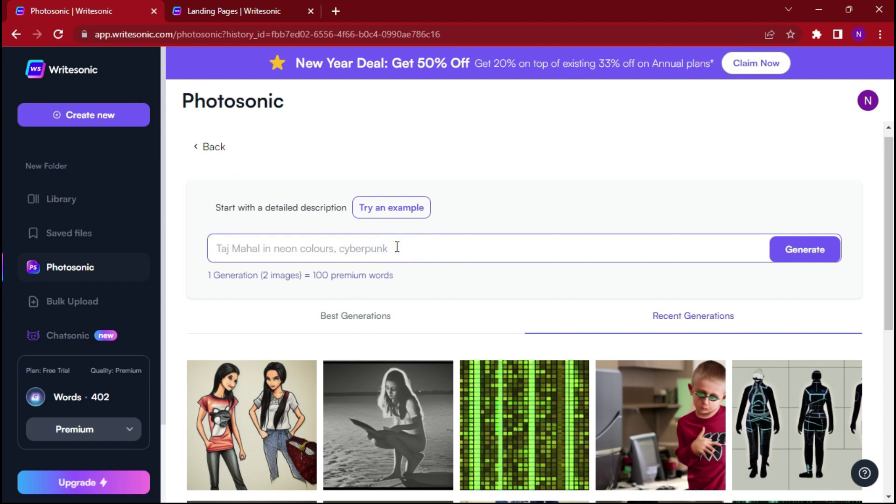
pyautogui.write('tech')
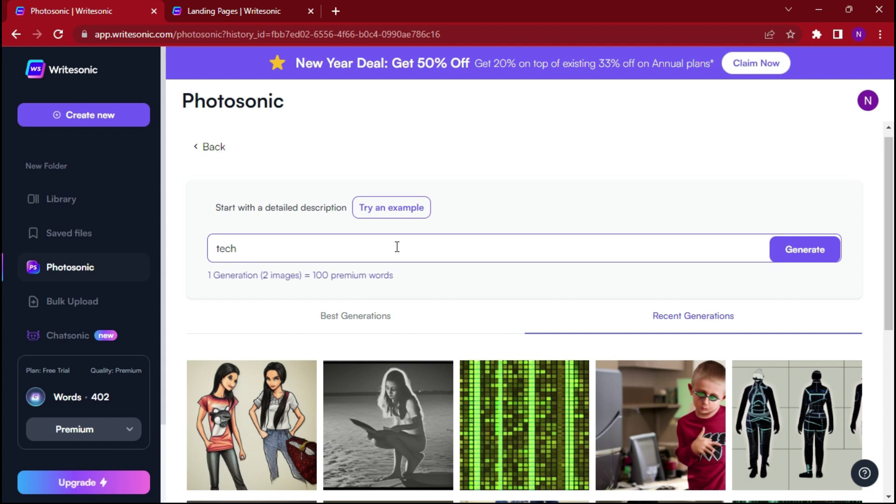
pyautogui.click(809, 248)
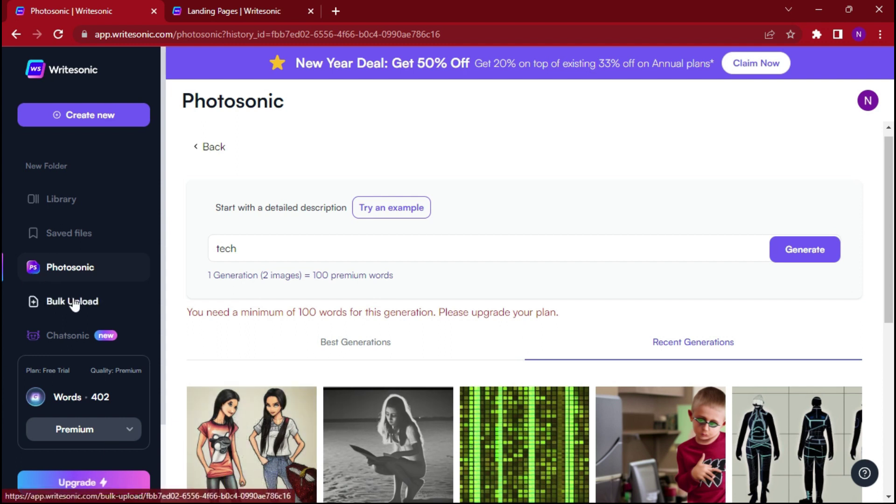
# Look over the plan and upgrade options, and go back from Photosonic to the template library.
pyautogui.scroll(-2, 109, 366)
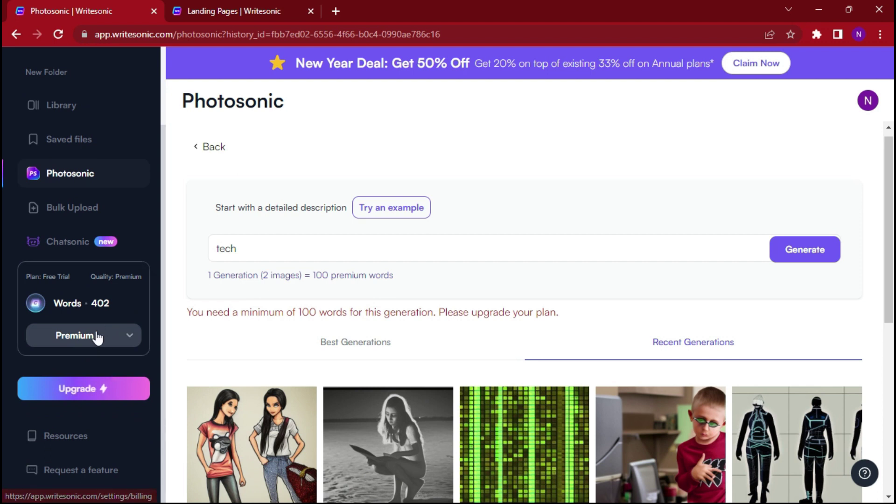
pyautogui.click(76, 397)
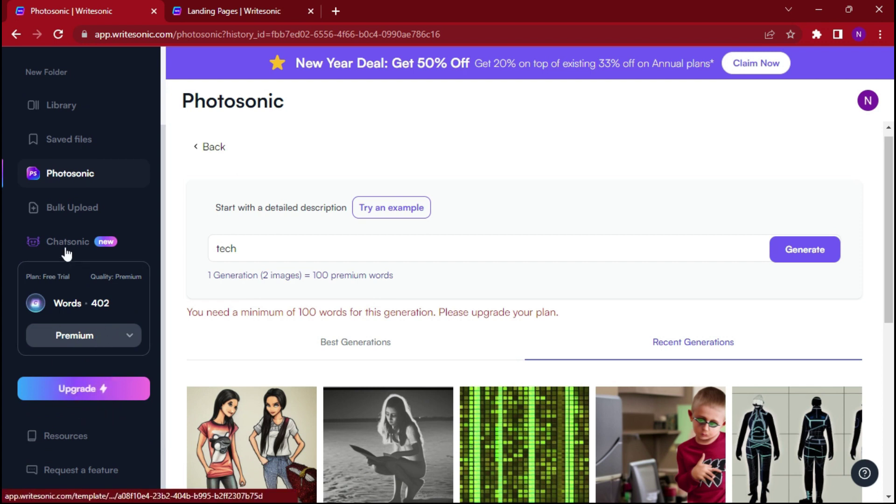
pyautogui.scroll(2, 66, 252)
pyautogui.click(15, 34)
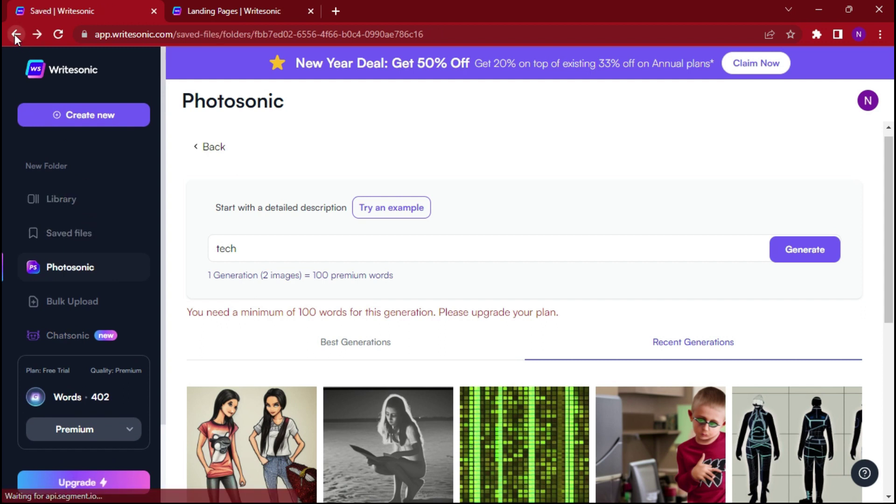
pyautogui.click(15, 34)
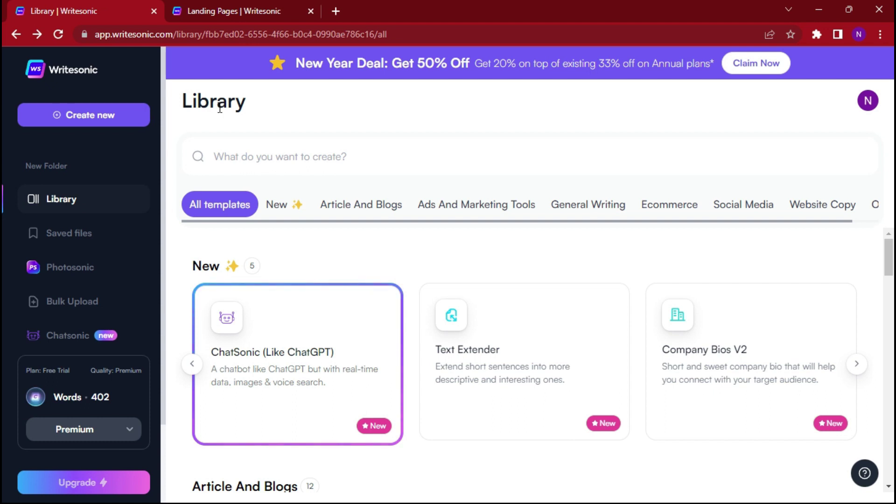
# Look along the library's template categories up to Other and return to the first category.
pyautogui.moveTo(844, 219); pyautogui.dragTo(867, 225)
pyautogui.hscroll(2, 843, 221)
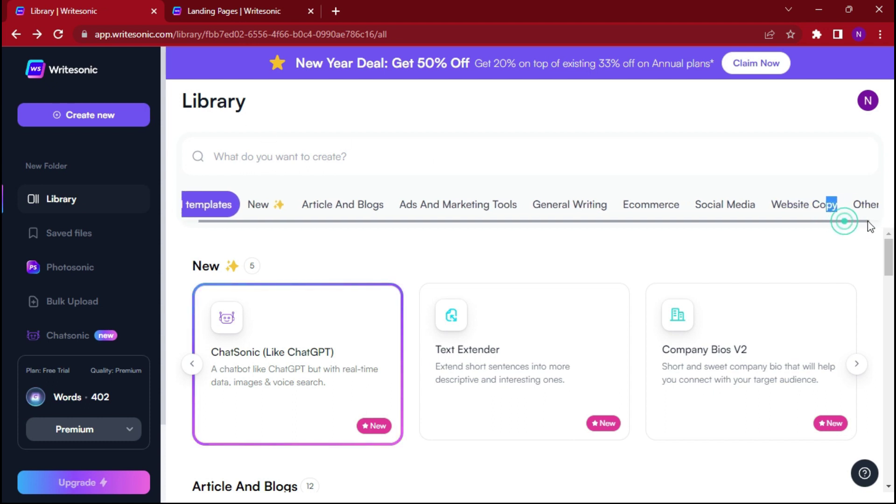
pyautogui.hscroll(-2, 691, 219)
pyautogui.click(746, 129)
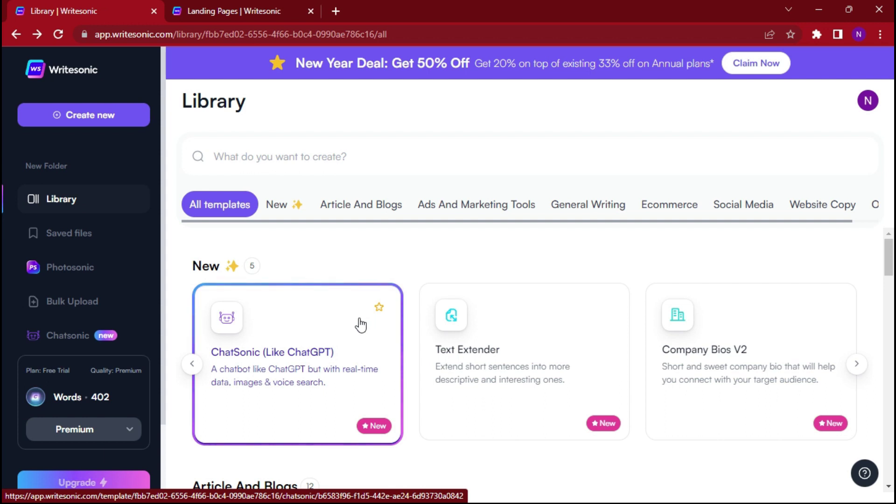
# Reload the template library and look through its templates from New to Ads And Marketing Tools.
pyautogui.click(13, 35)
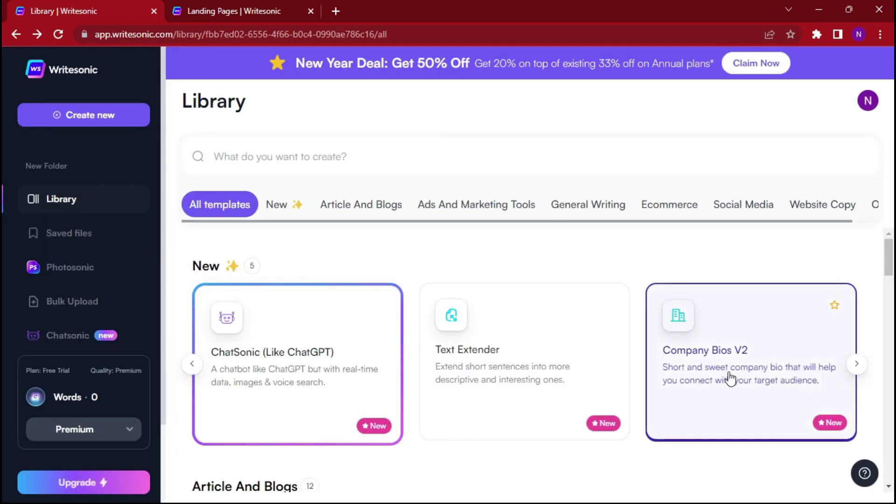
pyautogui.scroll(-3, 459, 359)
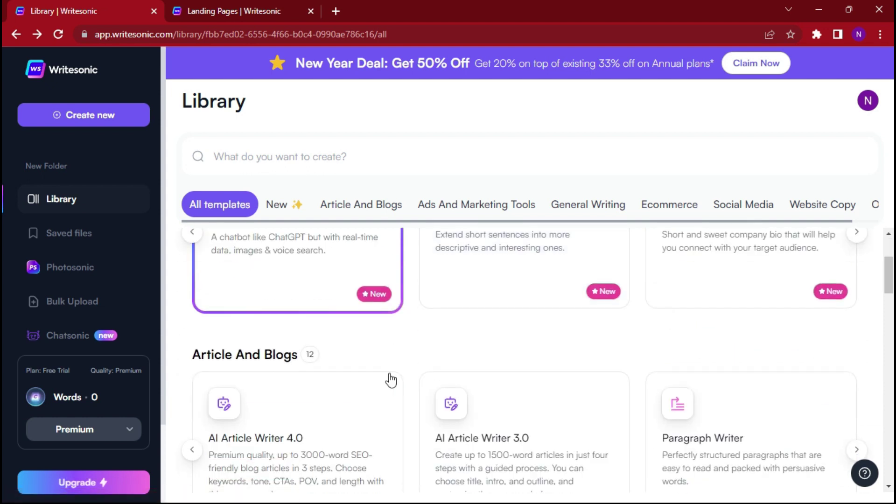
pyautogui.scroll(-4, 388, 378)
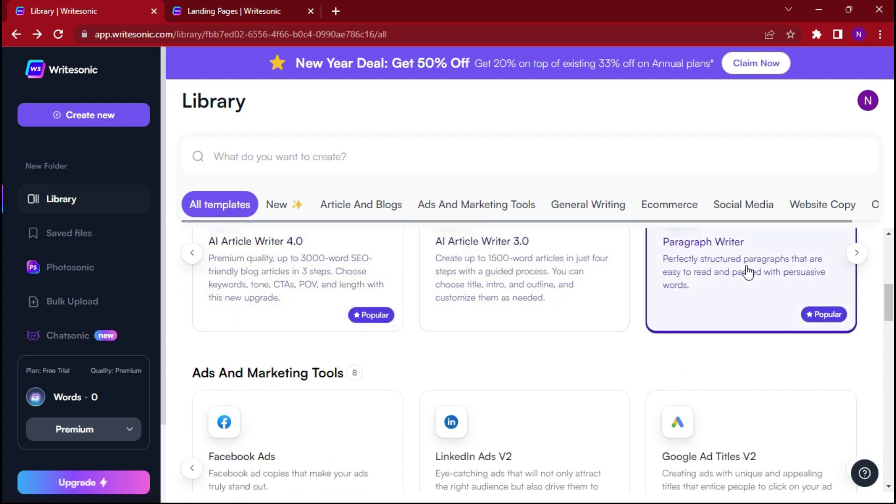